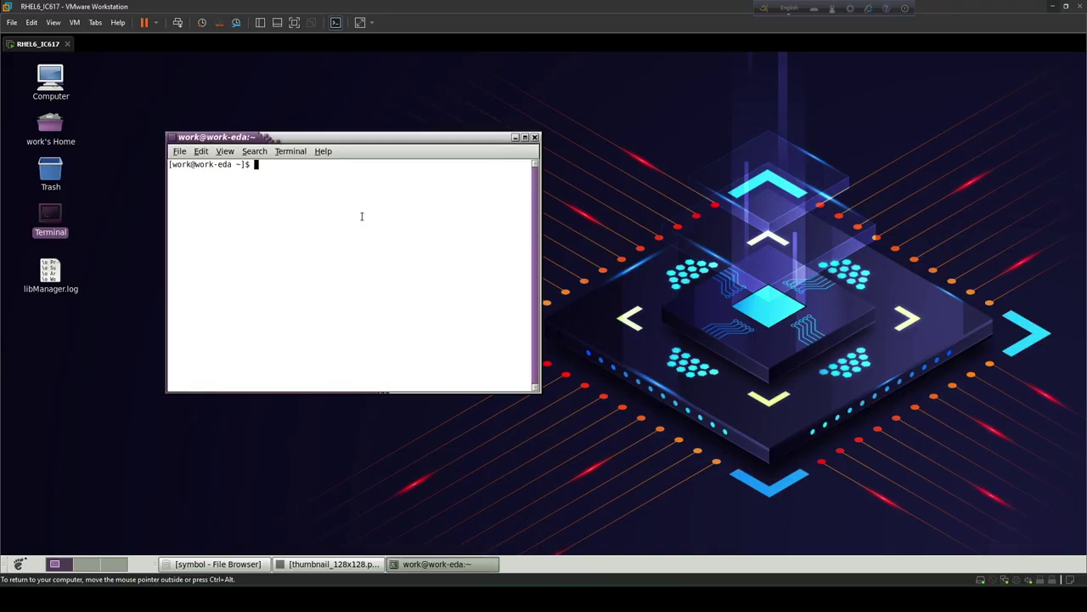
# - Launch Cadence Virtuoso from the terminal with 'virtuoso &'
pyautogui.write('virtuoso &')
pyautogui.press('Return')
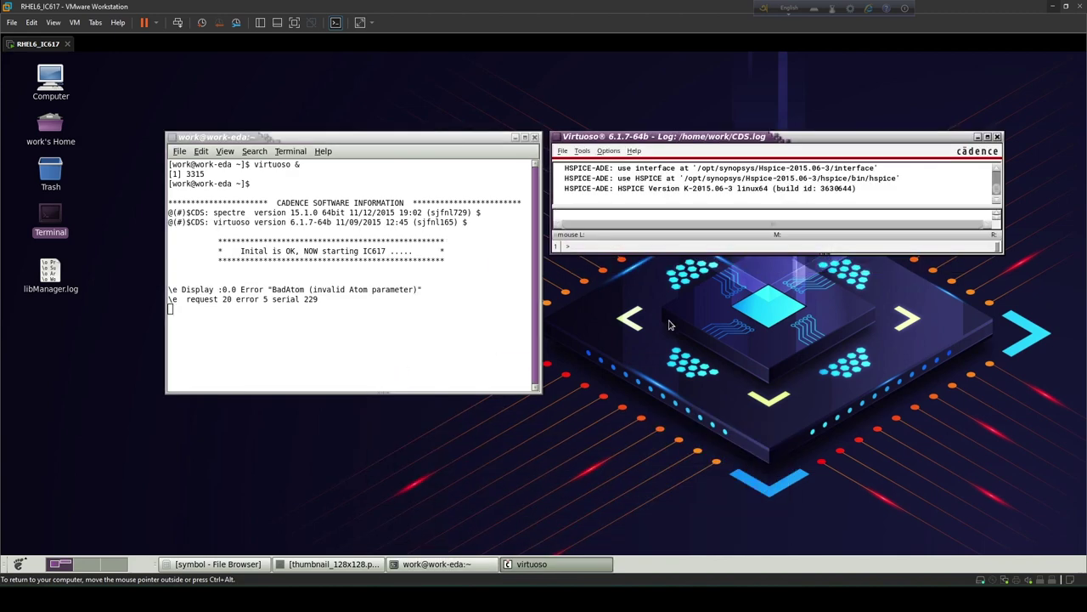
# - Create a new schematic cellview 3_OR in library eee_435
pyautogui.click(562, 151)
pyautogui.moveTo(577, 170)
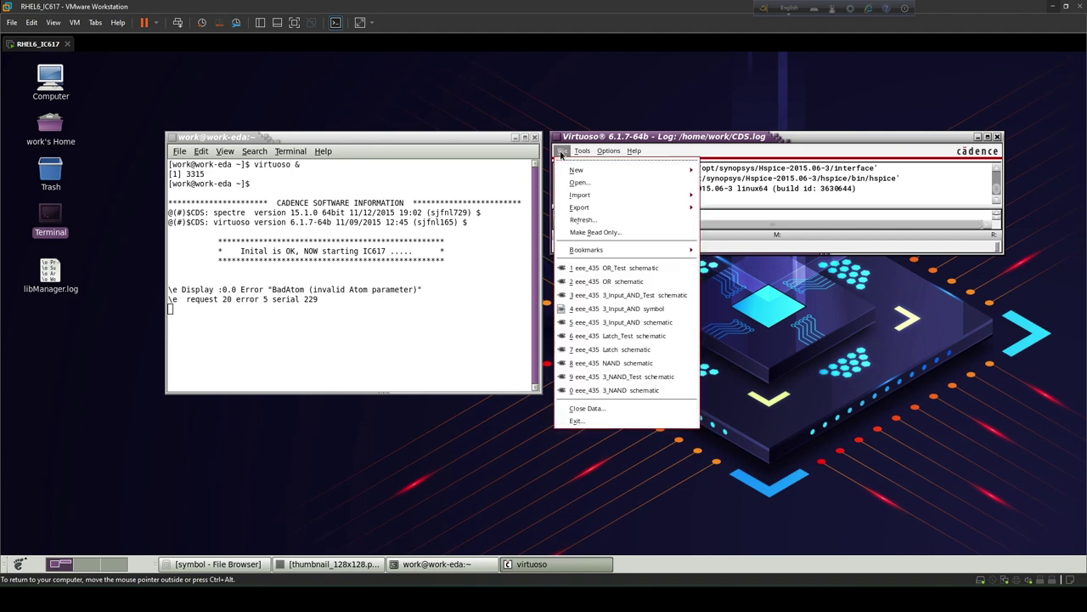
pyautogui.click(720, 190)
pyautogui.write('3_OR')
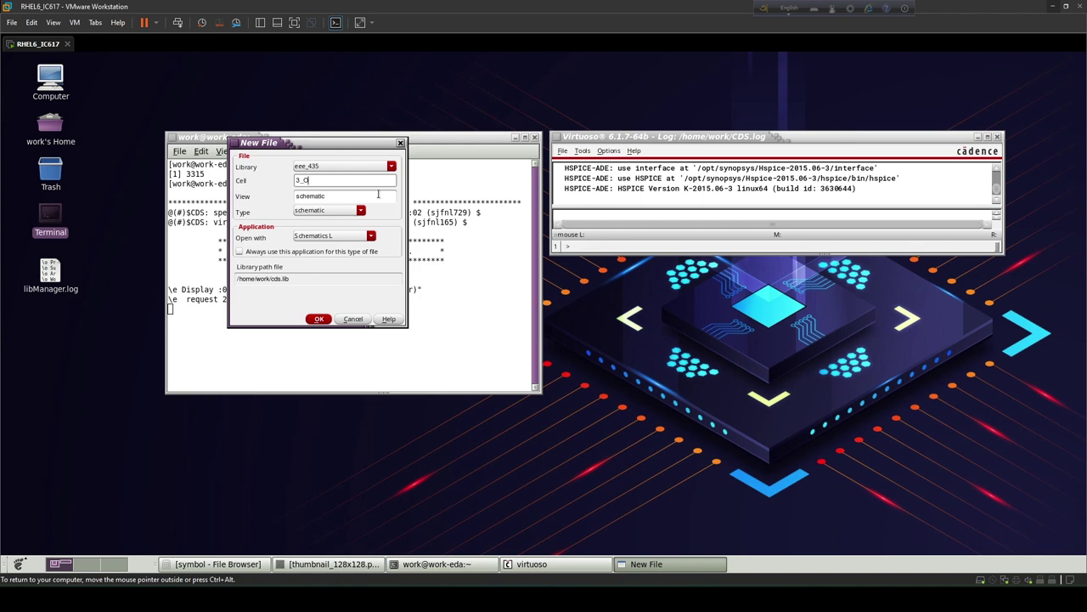
pyautogui.click(319, 319)
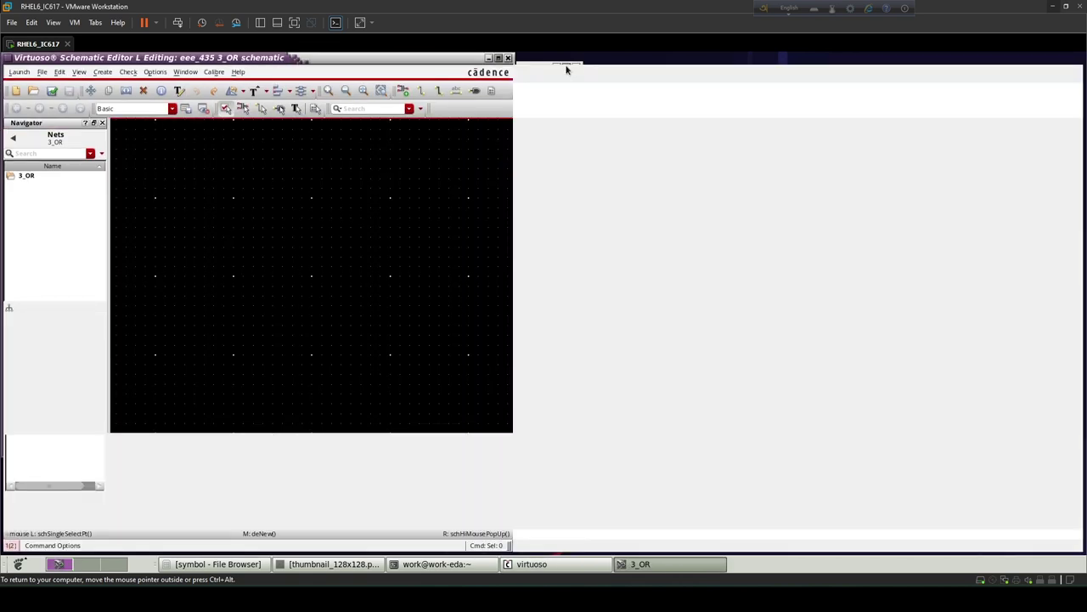
# - In the maximized editor, place three gpdk045 nmos1v transistors side by side
pyautogui.click(565, 66)
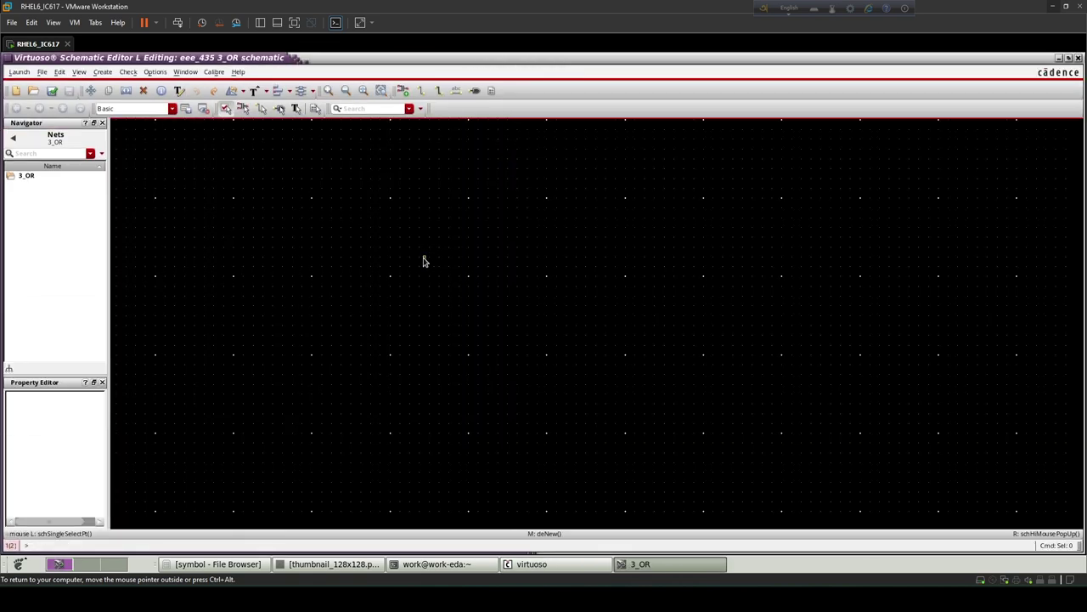
pyautogui.press('i')
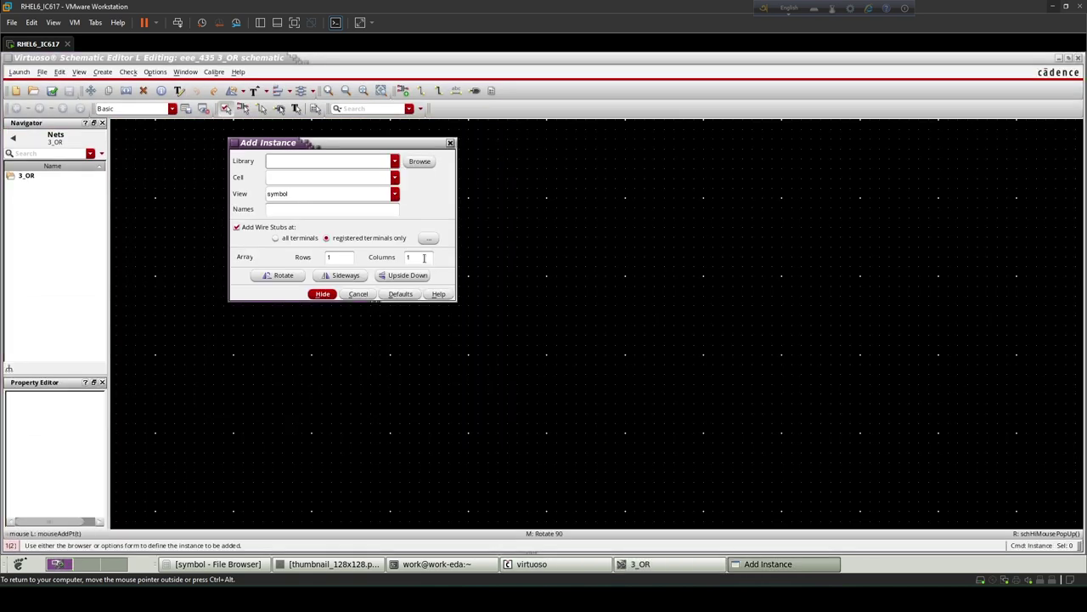
pyautogui.click(396, 163)
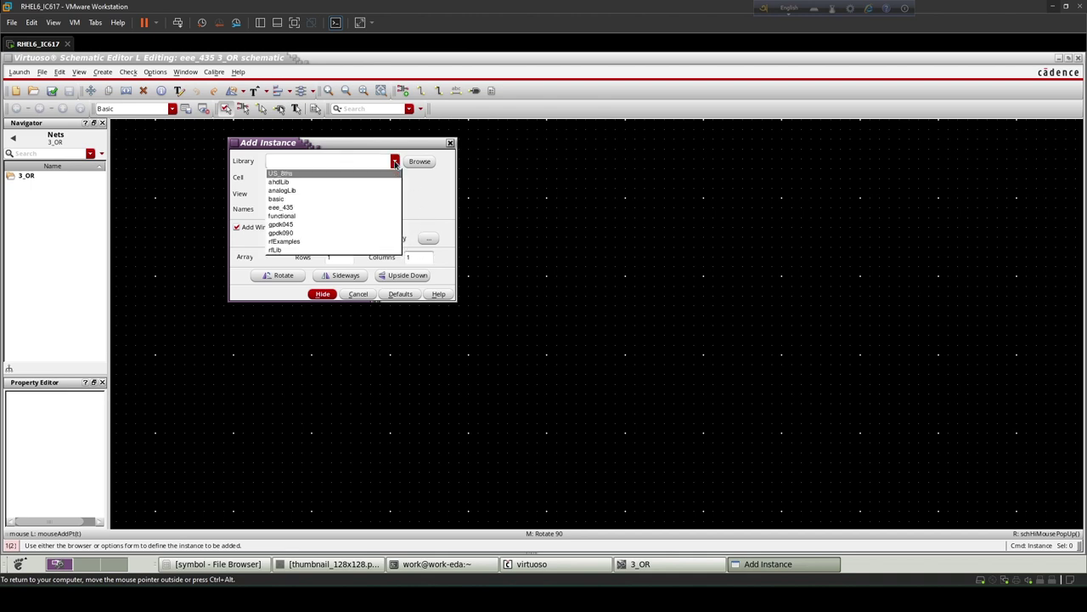
pyautogui.click(313, 225)
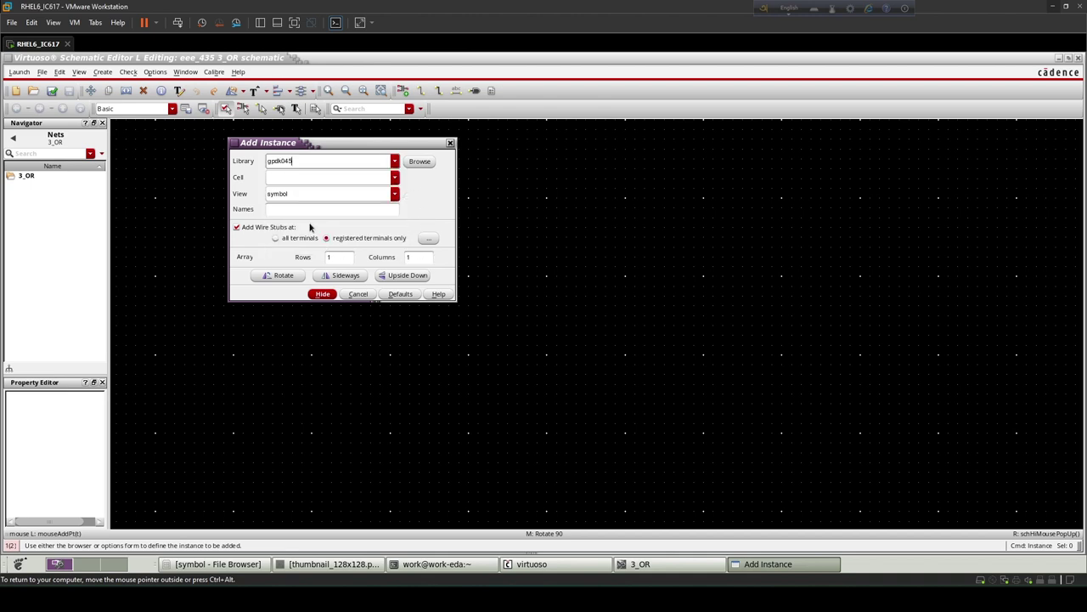
pyautogui.click(303, 177)
pyautogui.write('nmos1v')
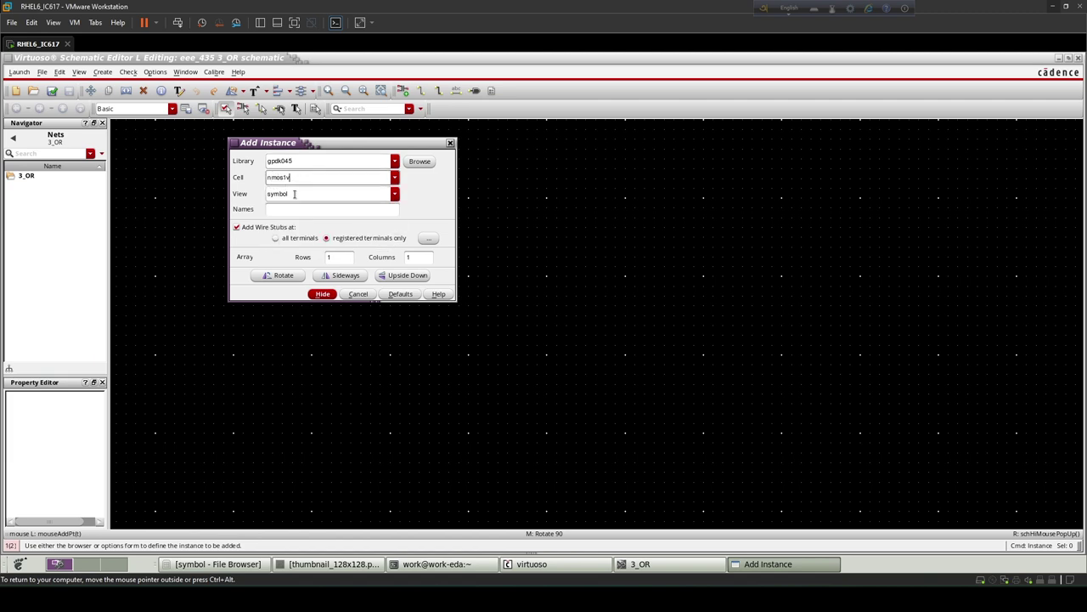
pyautogui.press('Tab')
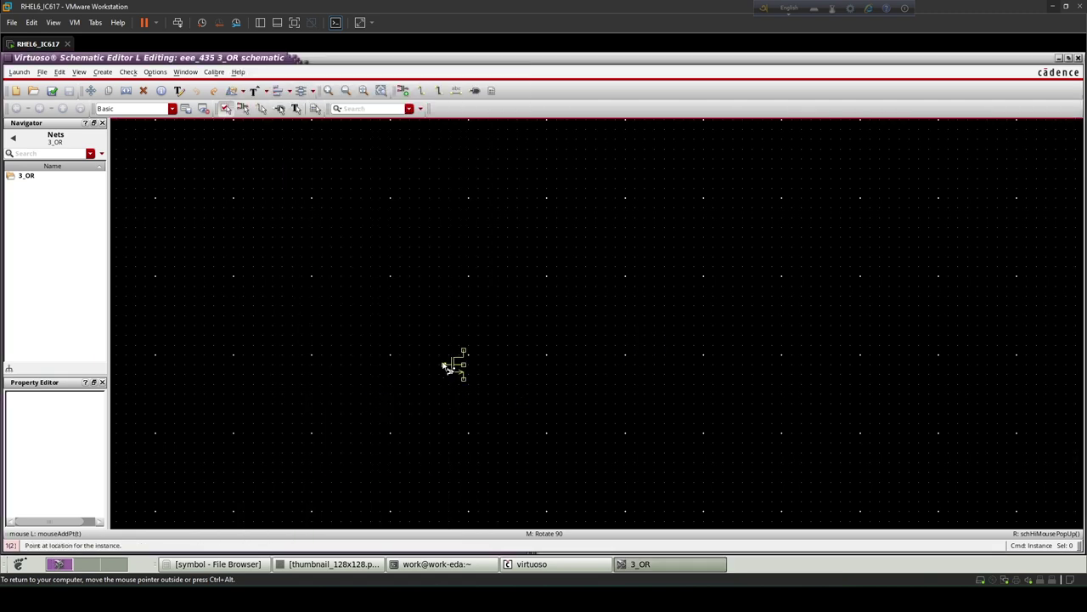
pyautogui.click(444, 366)
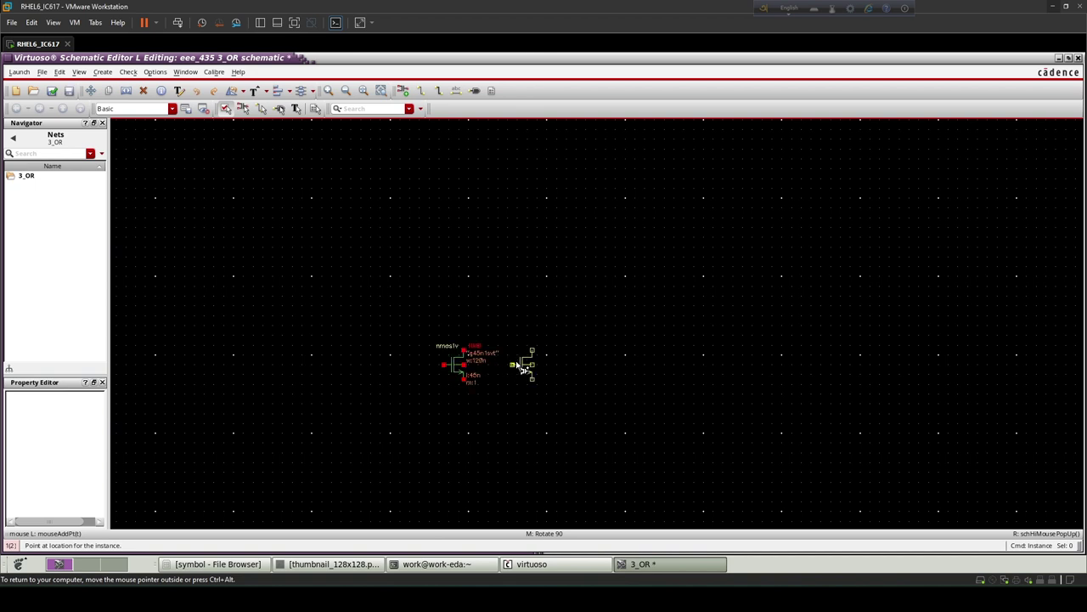
pyautogui.click(517, 366)
pyautogui.click(584, 367)
pyautogui.press('Escape')
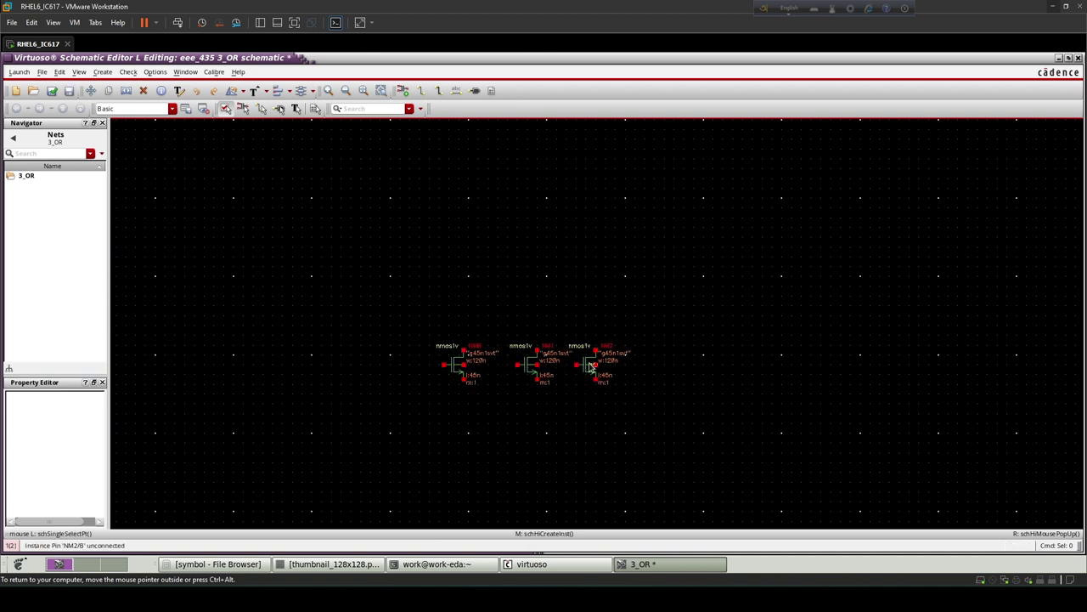
# - Flip the third nmos horizontally and stretch it left toward the others
pyautogui.click(593, 365)
pyautogui.click(587, 365)
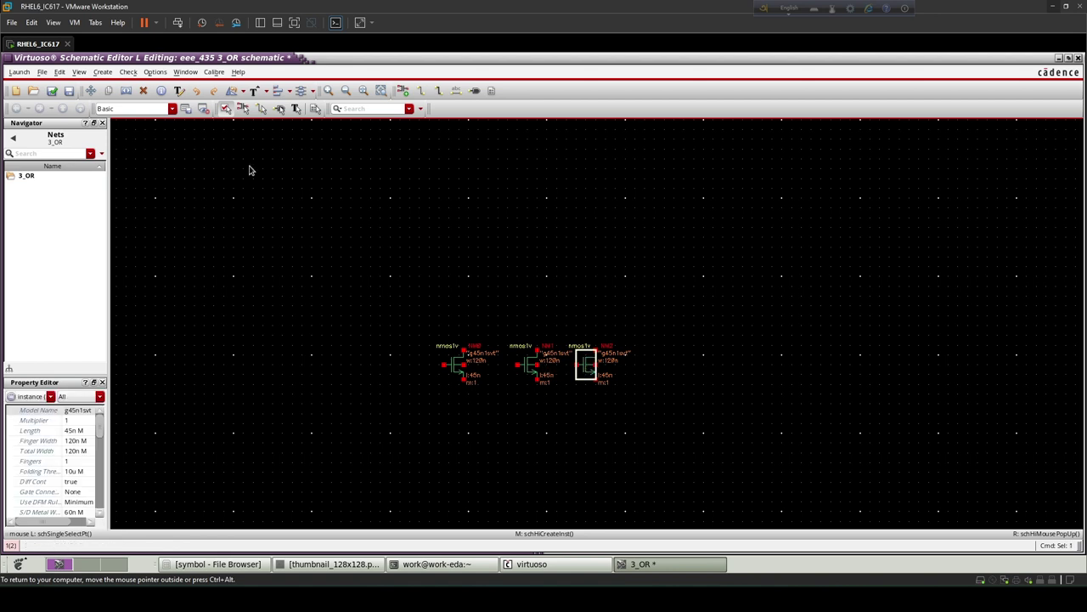
pyautogui.click(226, 108)
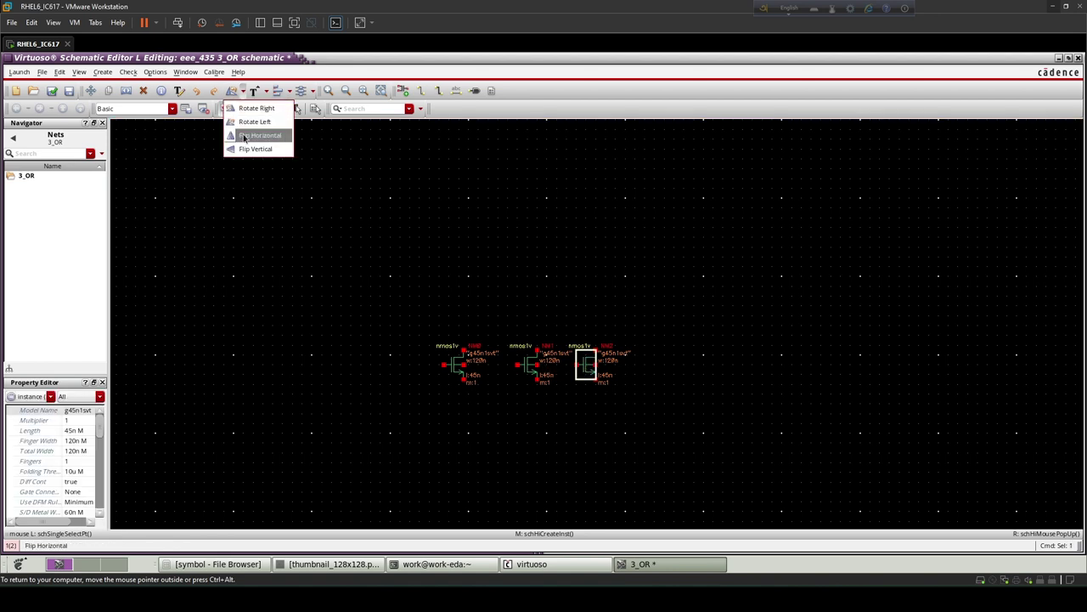
pyautogui.click(246, 136)
pyautogui.click(650, 338)
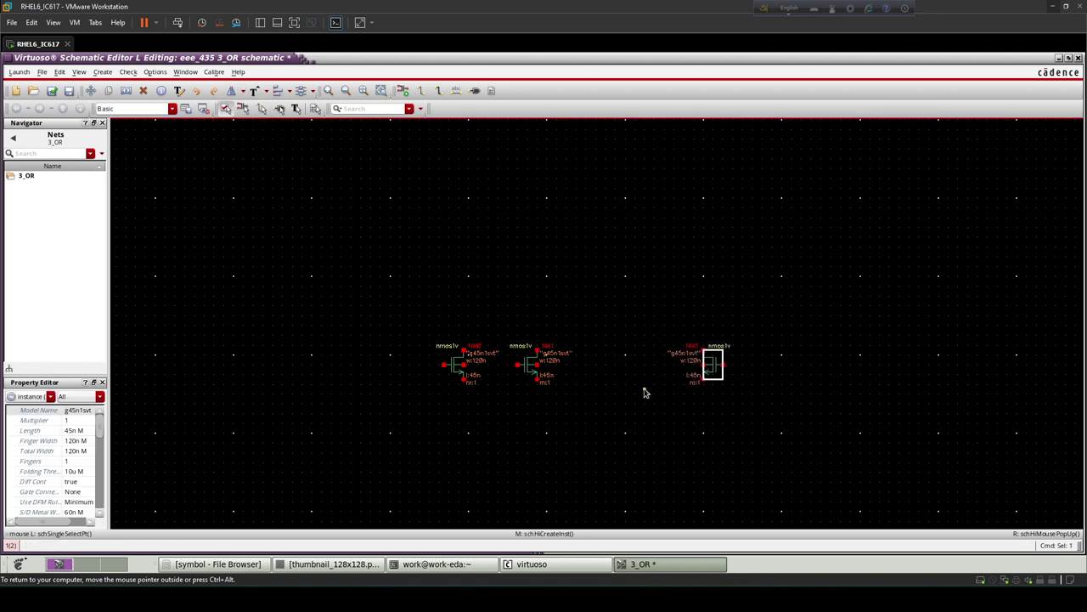
pyautogui.click(708, 367)
pyautogui.press('s')
pyautogui.click(708, 367)
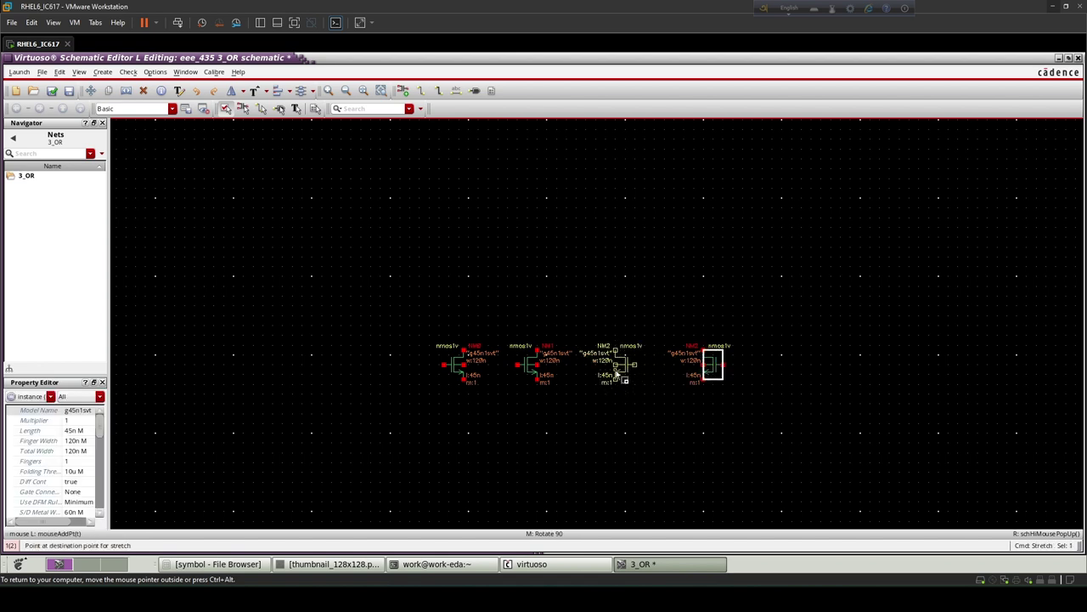
pyautogui.click(615, 374)
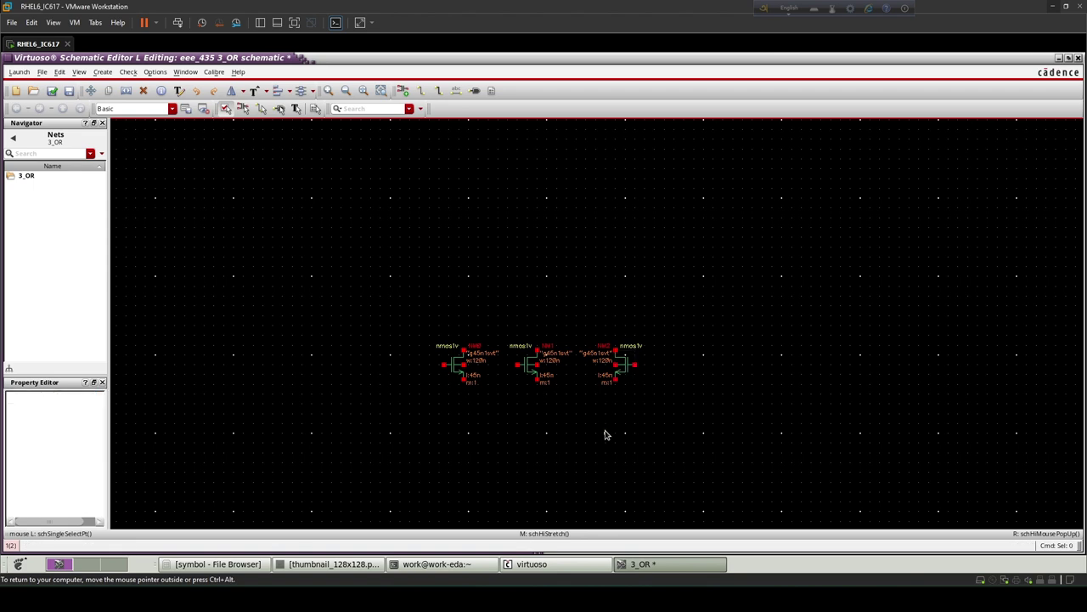
# - Stack three pmos1v transistors vertically above the nmos row and fit the view
pyautogui.press('i')
pyautogui.doubleClick(293, 94)
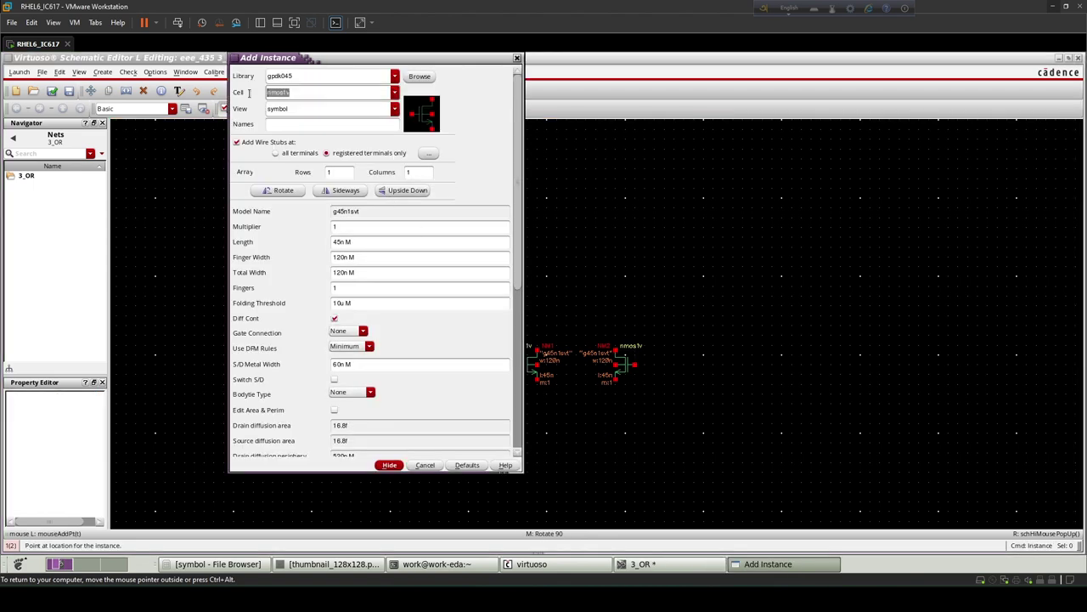
pyautogui.write('pmo')
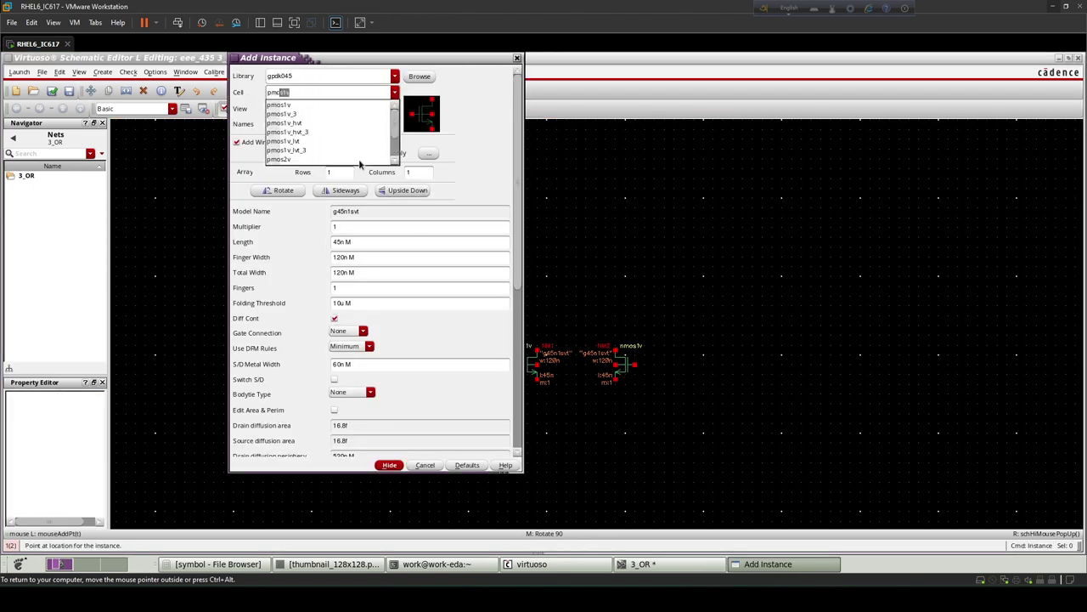
pyautogui.click(326, 122)
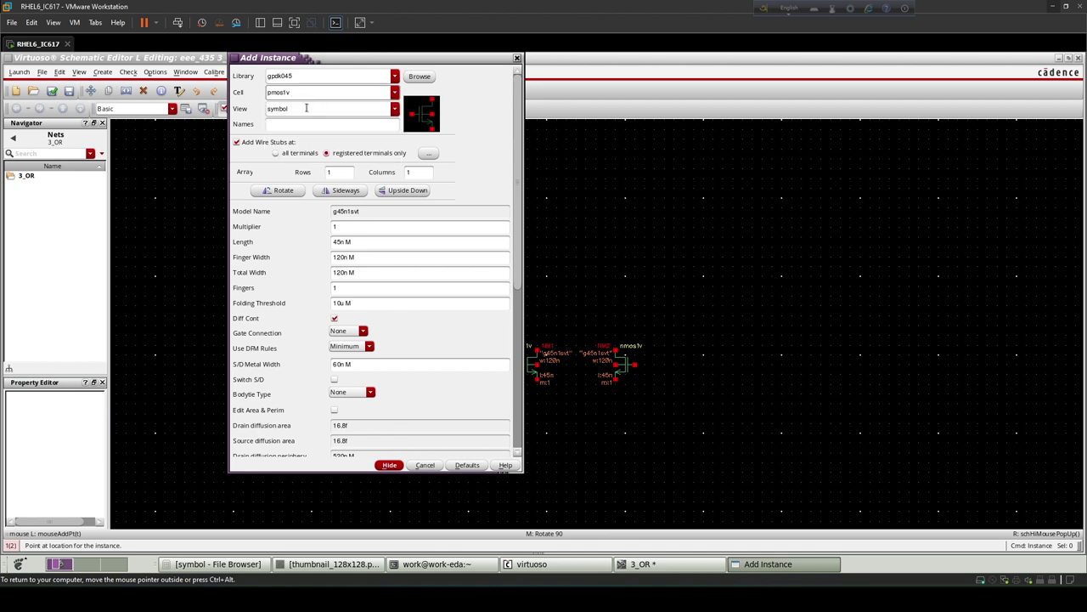
pyautogui.click(389, 465)
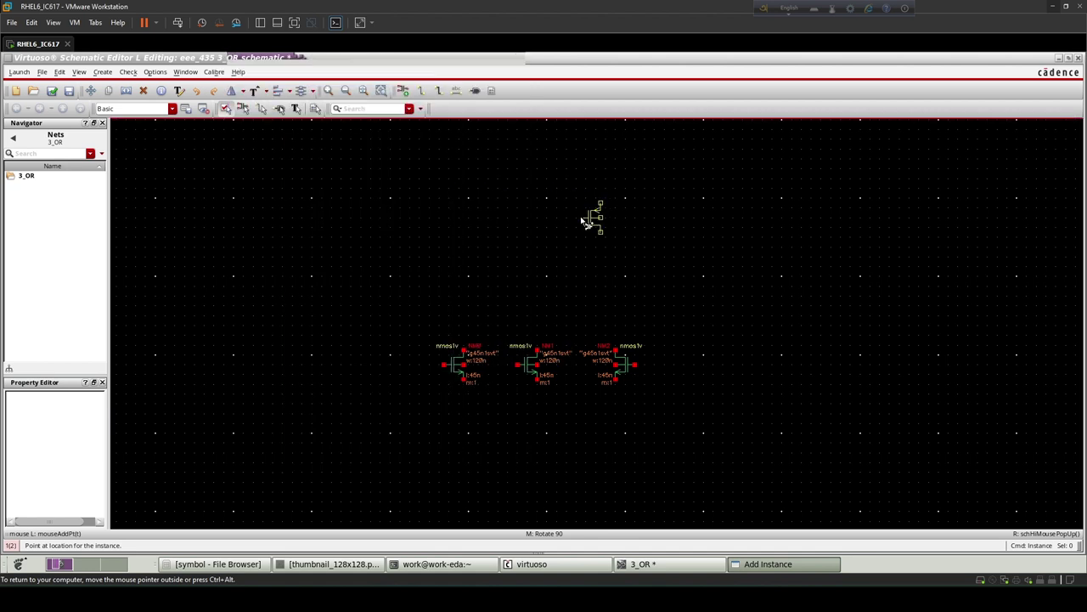
pyautogui.click(527, 296)
pyautogui.click(527, 241)
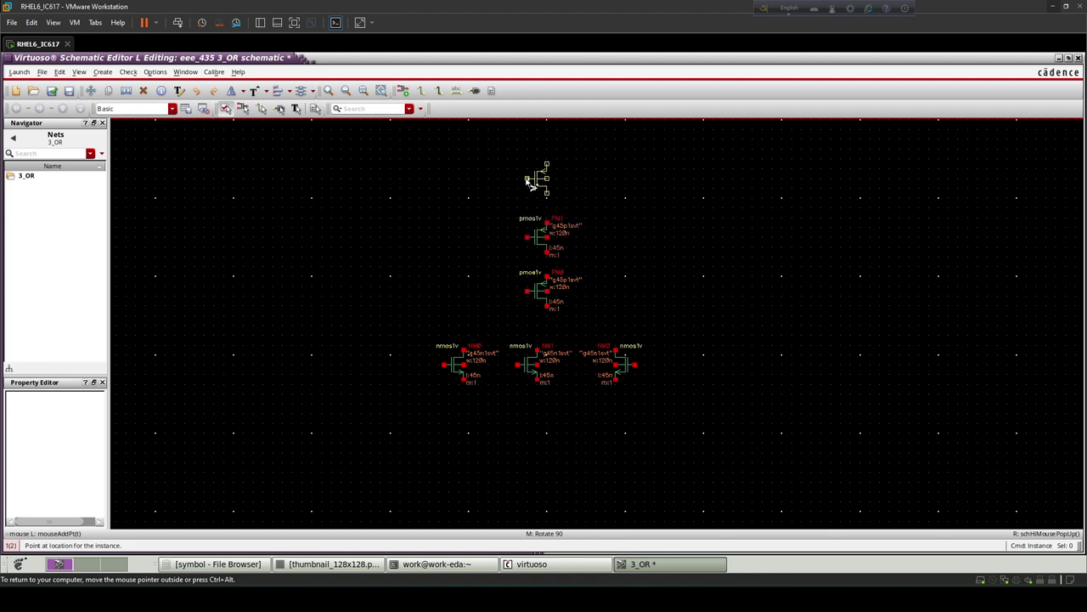
pyautogui.click(527, 183)
pyautogui.press('Escape')
pyautogui.press('f')
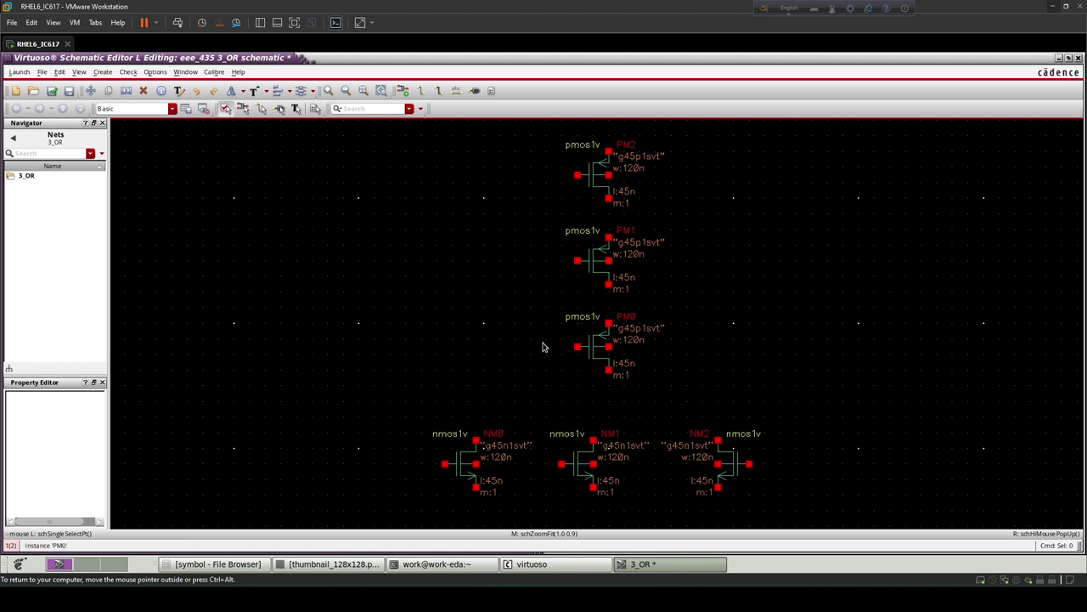
# - Wire NM0, NM1 and NM2 sources together along the bottom and drains along the top
pyautogui.press('w')
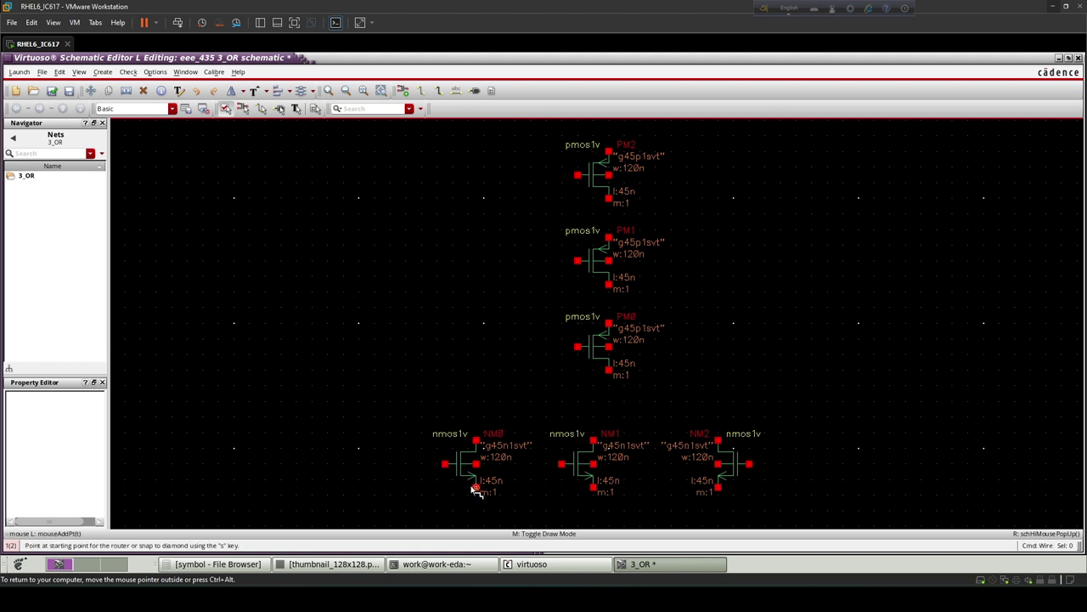
pyautogui.click(476, 489)
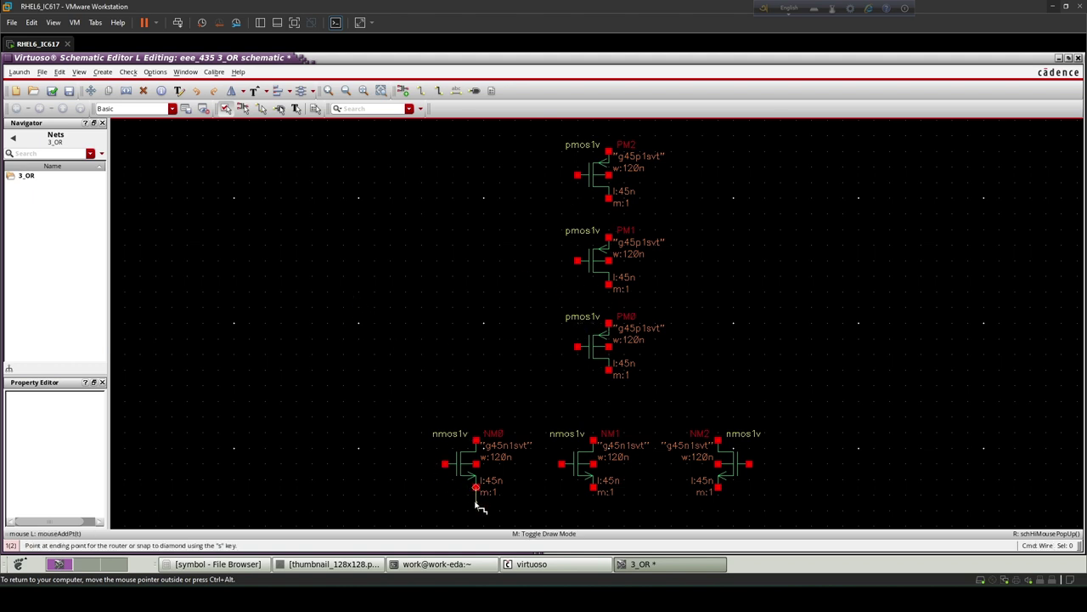
pyautogui.click(719, 488)
pyautogui.click(593, 487)
pyautogui.doubleClick(593, 501)
pyautogui.click(477, 440)
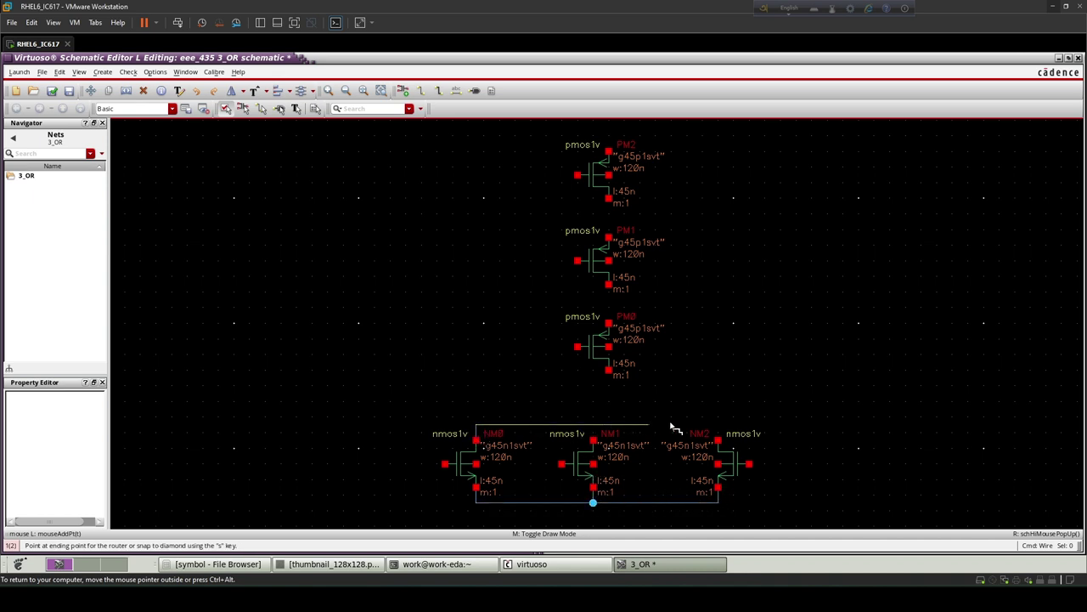
pyautogui.click(719, 440)
pyautogui.click(593, 440)
pyautogui.click(477, 490)
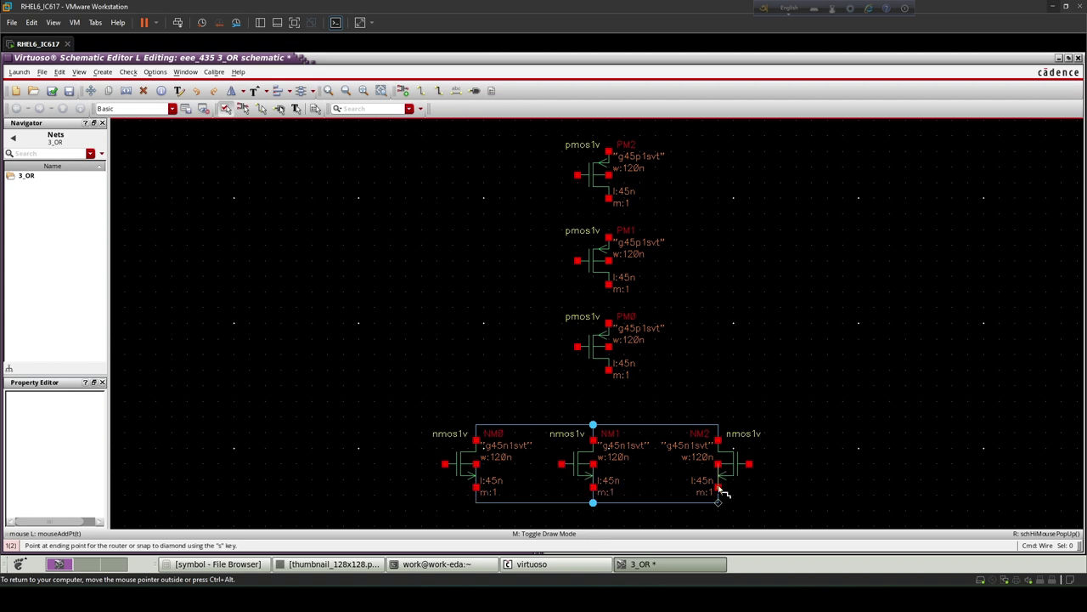
# - Chain PM0 to the NMOS drains, PM1 to PM0, PM2 to PM1, and extend PM2's top upward
pyautogui.click(609, 380)
pyautogui.click(609, 423)
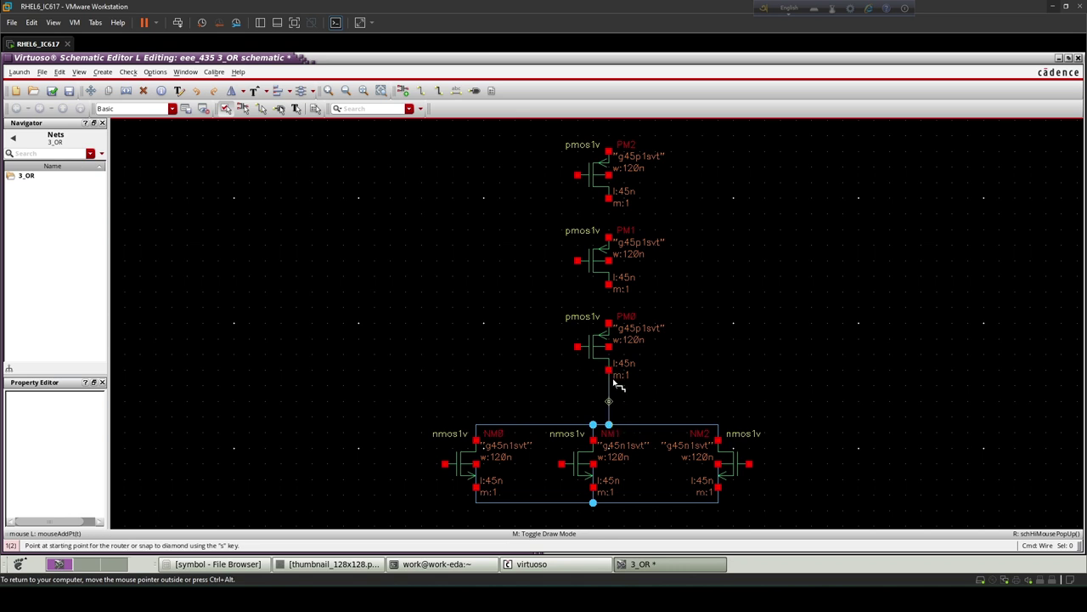
pyautogui.click(609, 285)
pyautogui.click(609, 323)
pyautogui.click(609, 198)
pyautogui.click(609, 236)
pyautogui.click(609, 152)
pyautogui.click(609, 129)
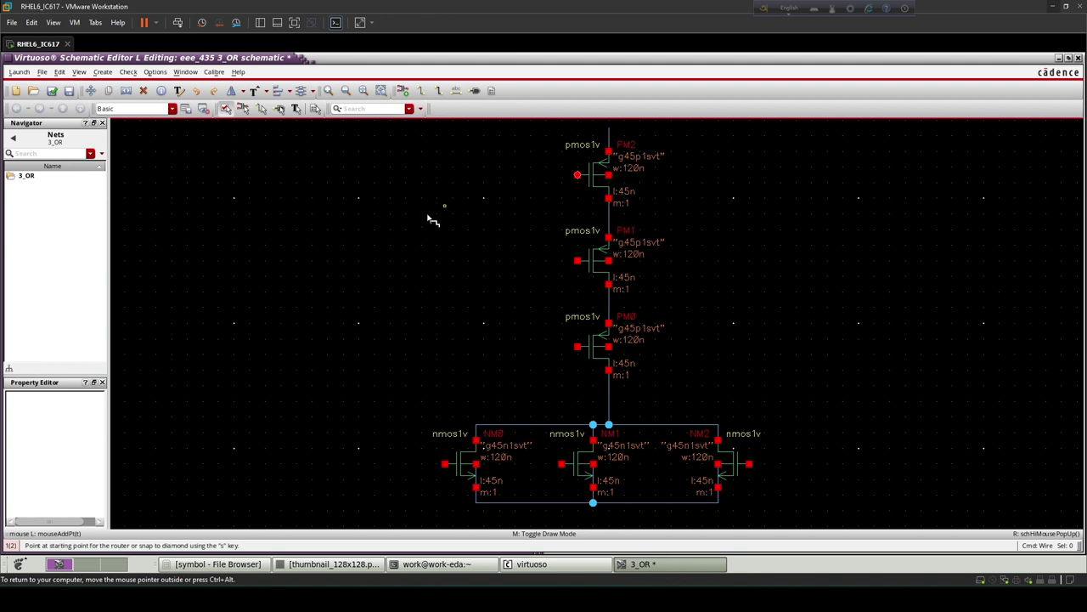
# - Add gate stubs to PM2, PM1 and PM0 and tie the PMOS body pins together
pyautogui.click(578, 176)
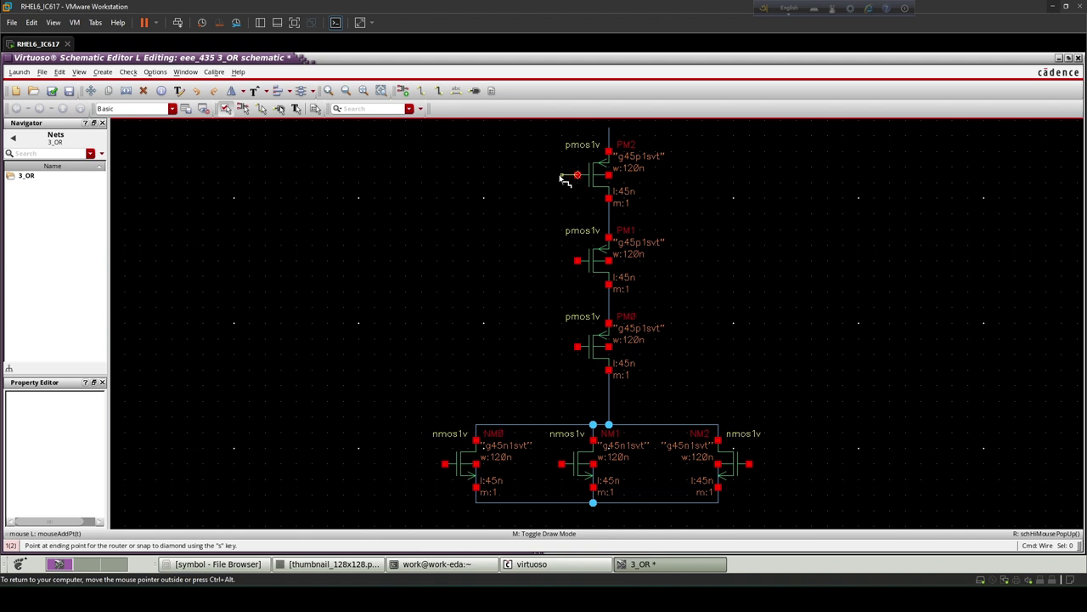
pyautogui.click(578, 261)
pyautogui.click(563, 260)
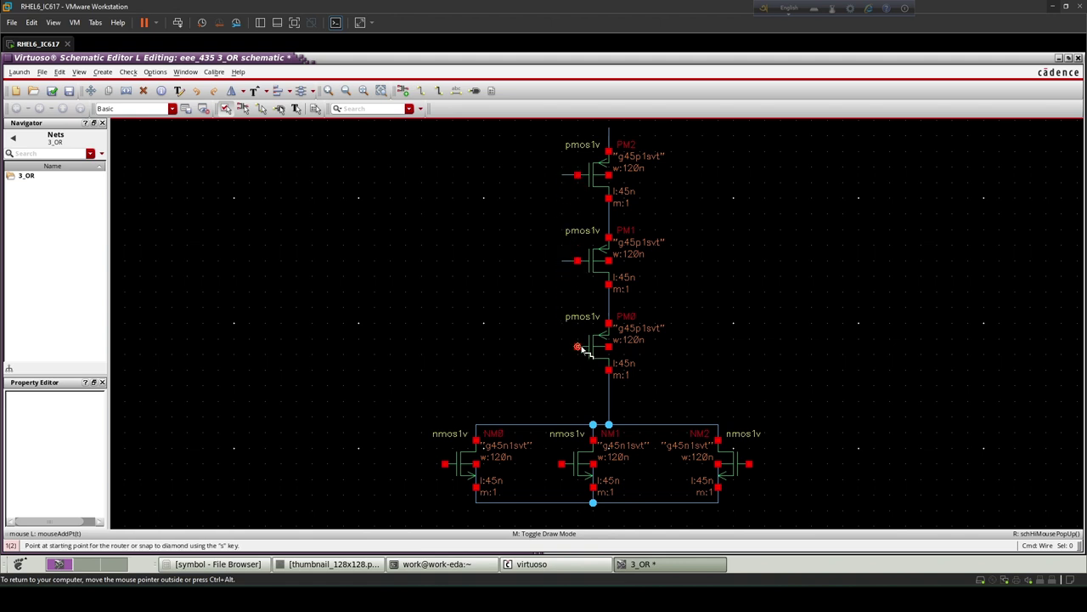
pyautogui.click(578, 347)
pyautogui.click(611, 177)
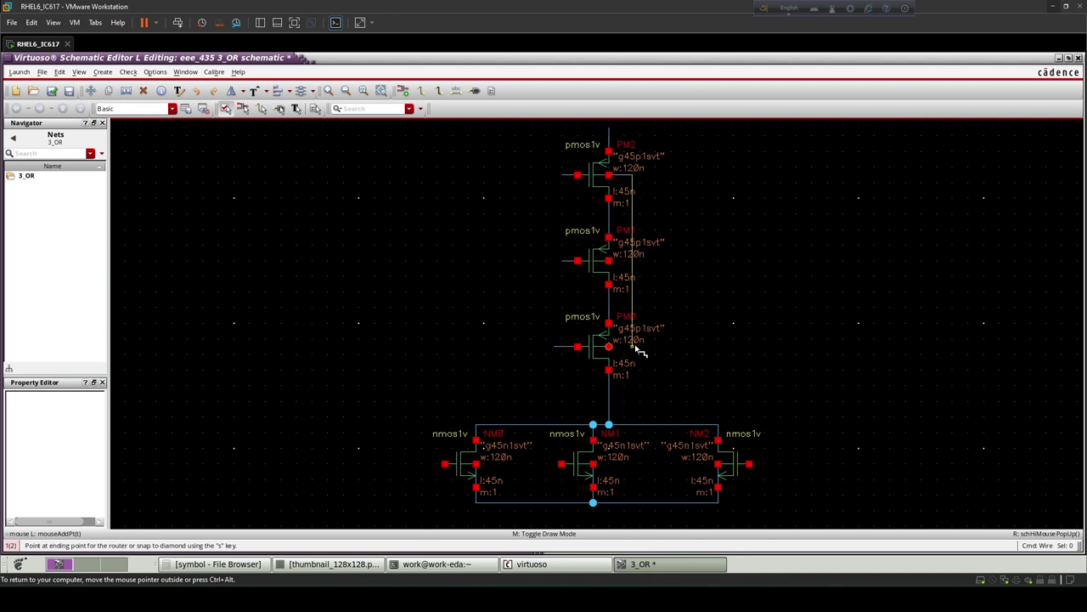
pyautogui.click(632, 261)
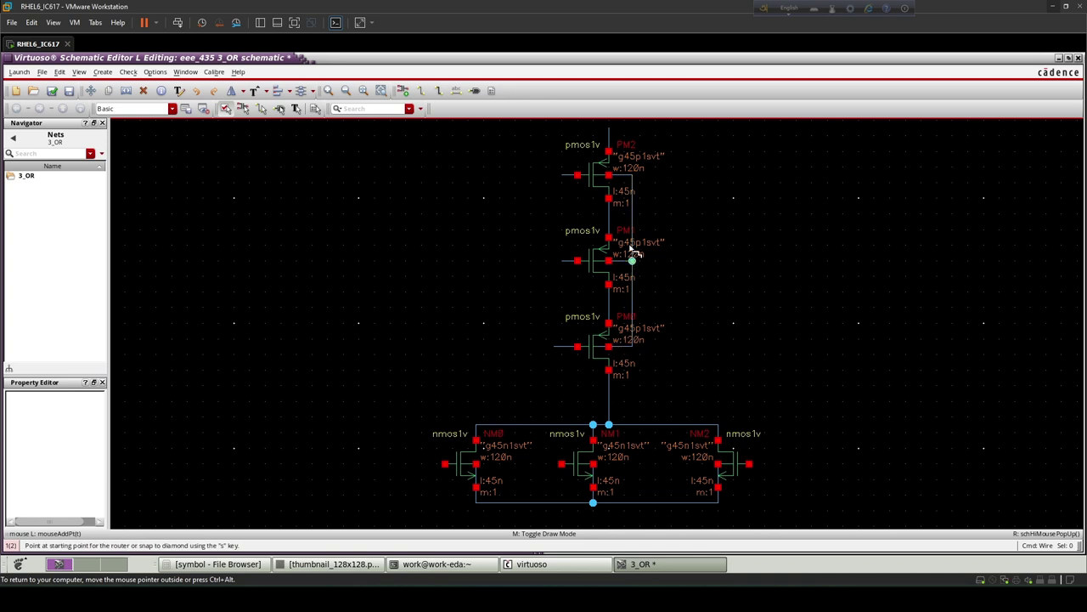
pyautogui.click(610, 163)
pyautogui.click(610, 155)
# - Route the NOR output wire from below PM0 out to the right
pyautogui.click(619, 393)
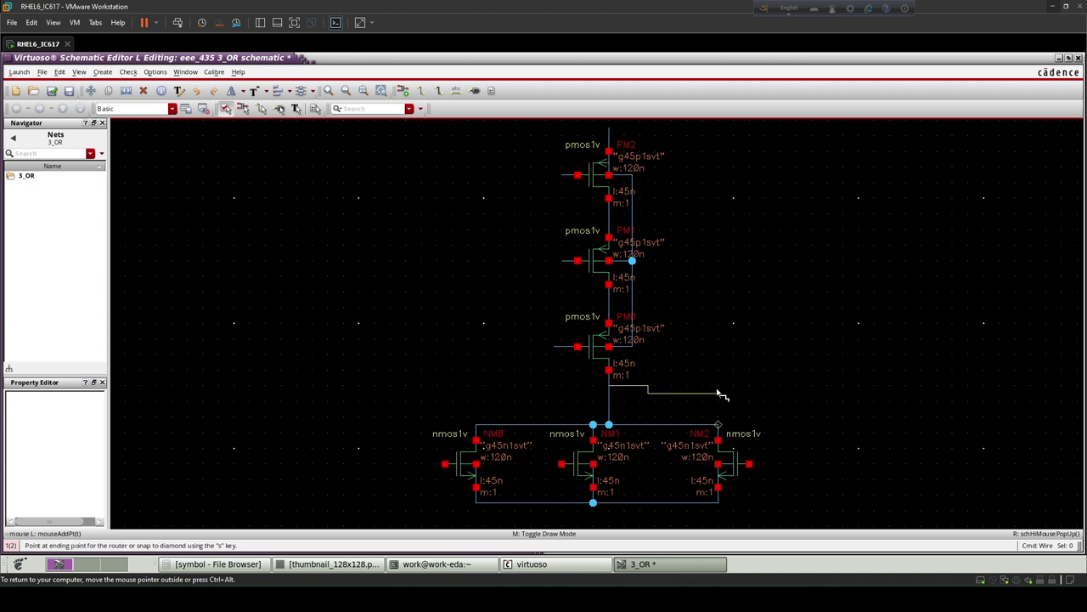
pyautogui.click(719, 341)
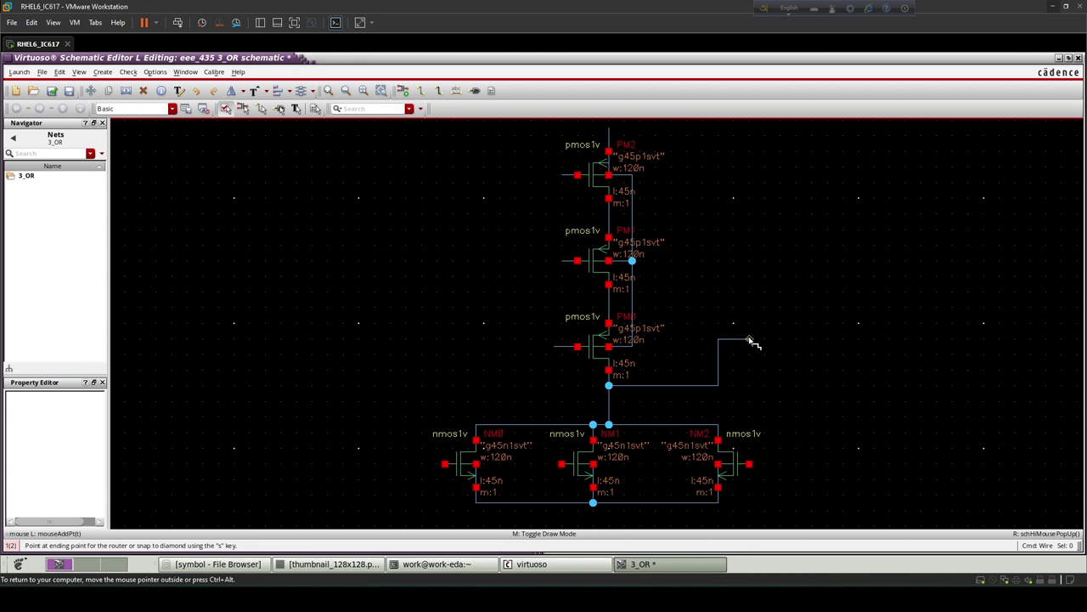
pyautogui.doubleClick(748, 339)
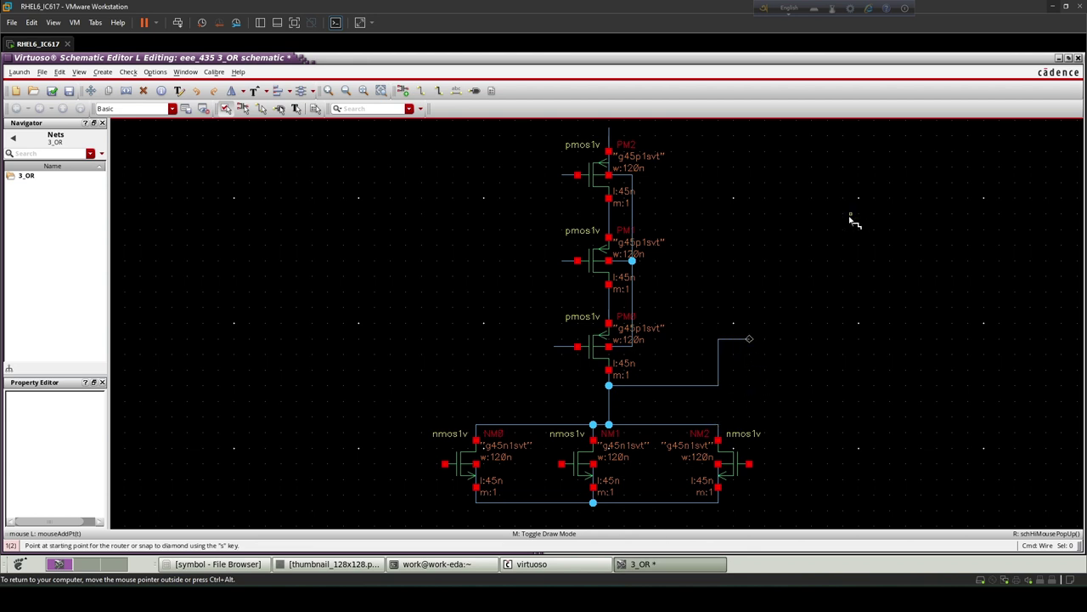
# - Add gate stubs to NM0, NM1 and NM2 plus a short wire at the bottom junction
pyautogui.click(445, 464)
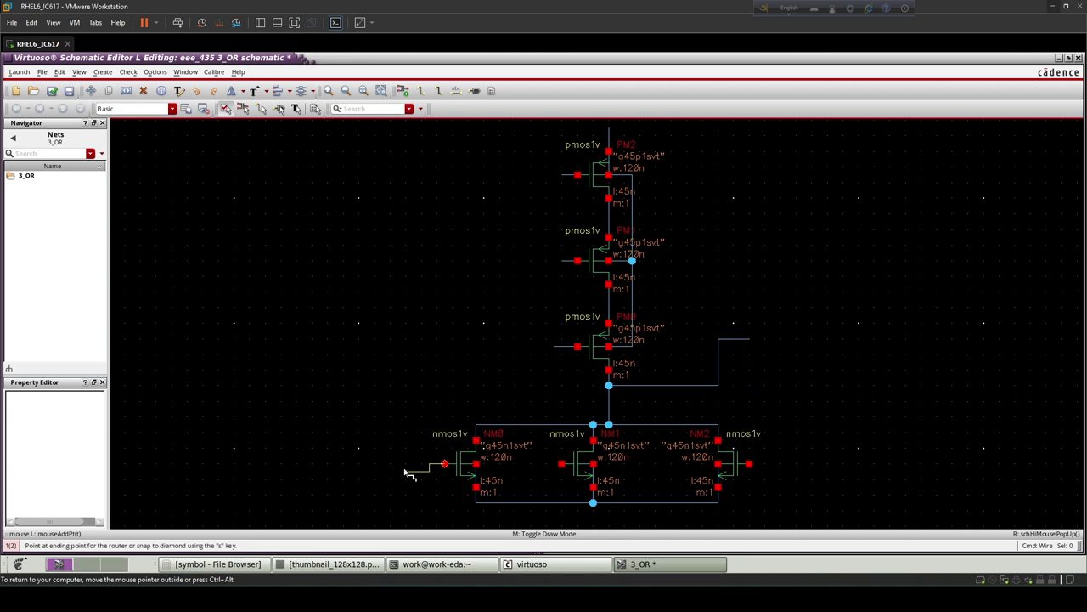
pyautogui.doubleClick(422, 464)
pyautogui.click(562, 464)
pyautogui.doubleClick(538, 464)
pyautogui.click(750, 463)
pyautogui.doubleClick(772, 464)
pyautogui.click(609, 503)
pyautogui.doubleClick(608, 515)
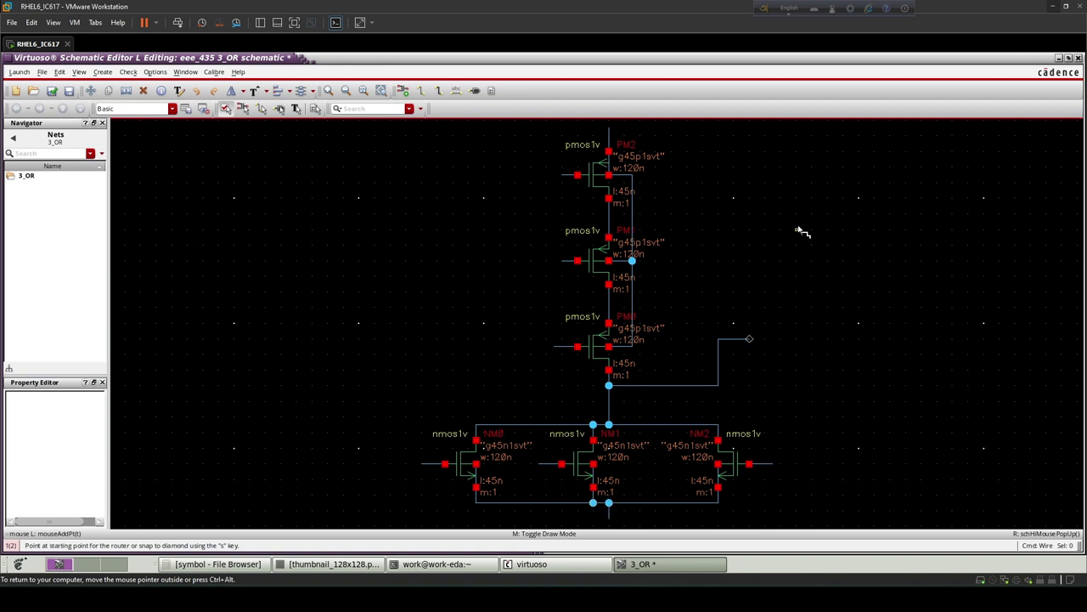
# - Place a pmos1v PM3 to the right of the circuit
pyautogui.press('i')
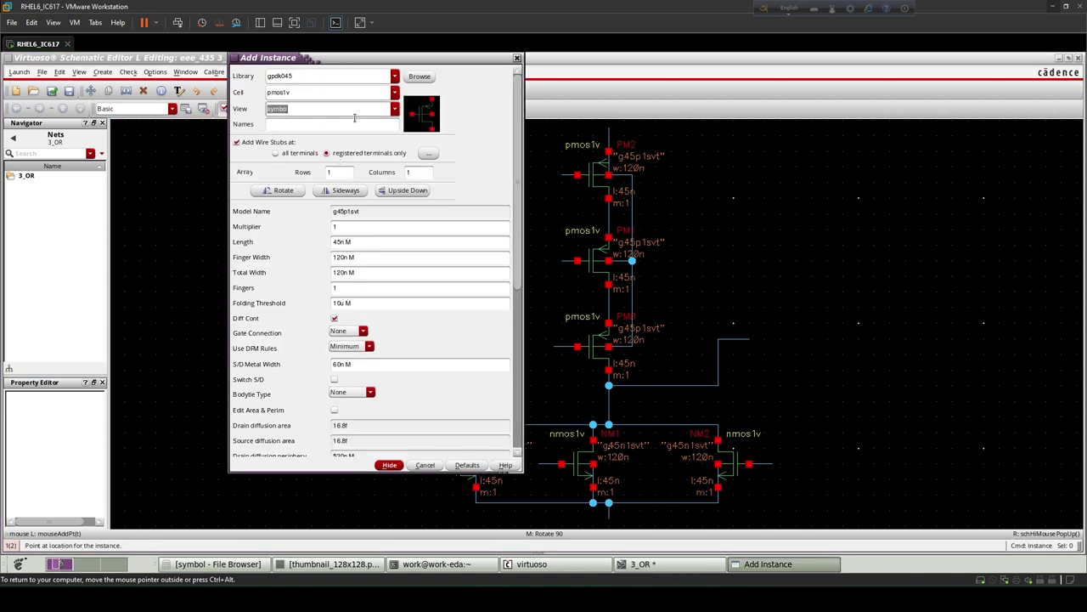
pyautogui.click(803, 239)
pyautogui.press('Escape')
# - Place an nmos1v NM3 directly below PM3
pyautogui.press('i')
pyautogui.doubleClick(299, 94)
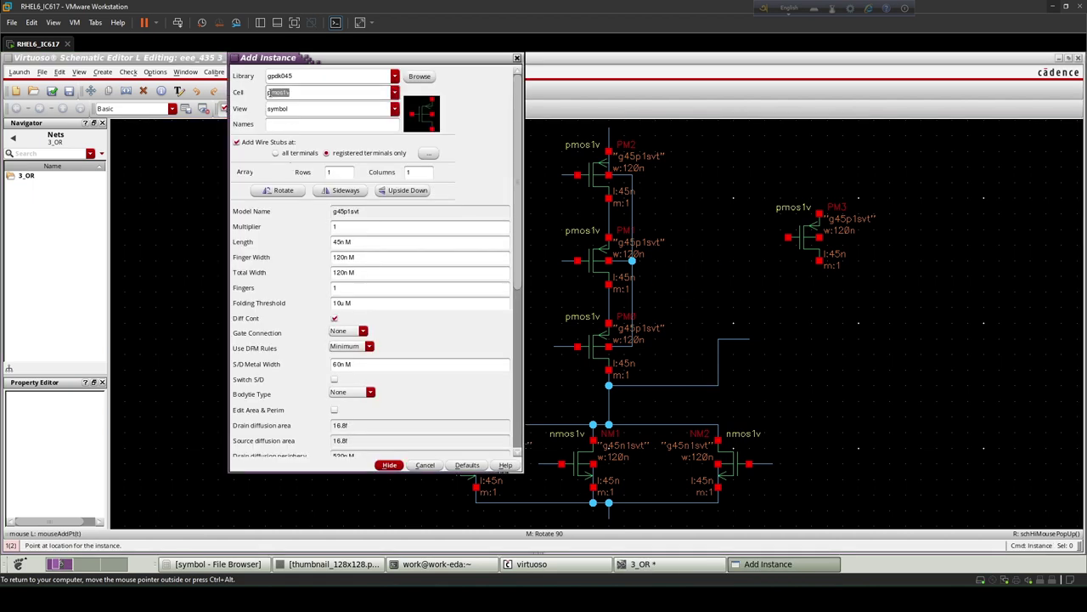
pyautogui.press('BackSpace')
pyautogui.write('nmos1v')
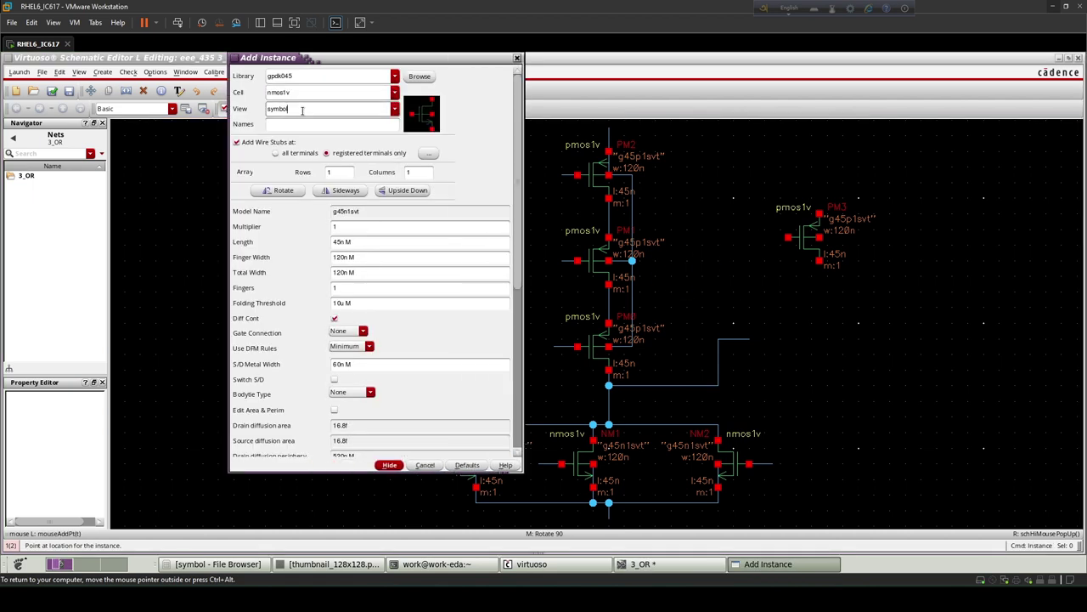
pyautogui.press('Return')
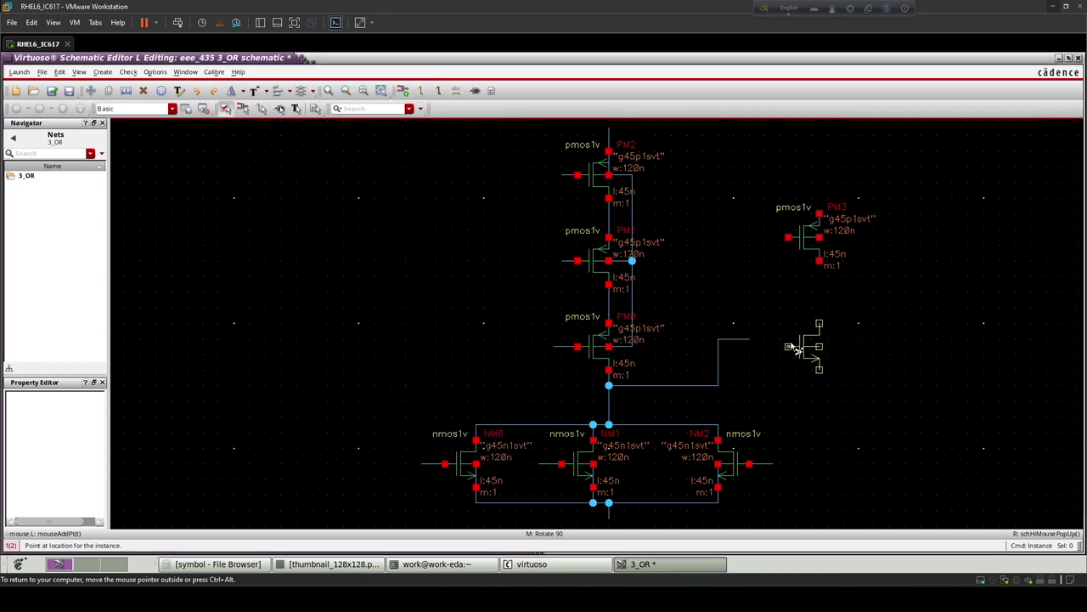
pyautogui.click(792, 347)
pyautogui.press('Escape')
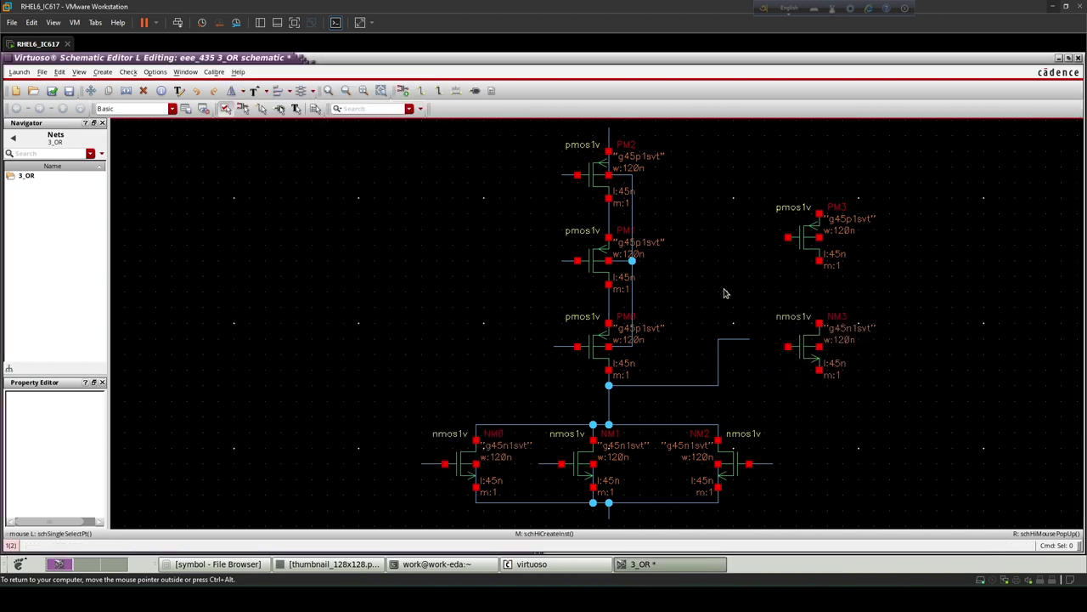
# - Wire PM3 to NM3, tie their gates, run the output right, and feed the NOR node in
pyautogui.press('w')
pyautogui.click(819, 260)
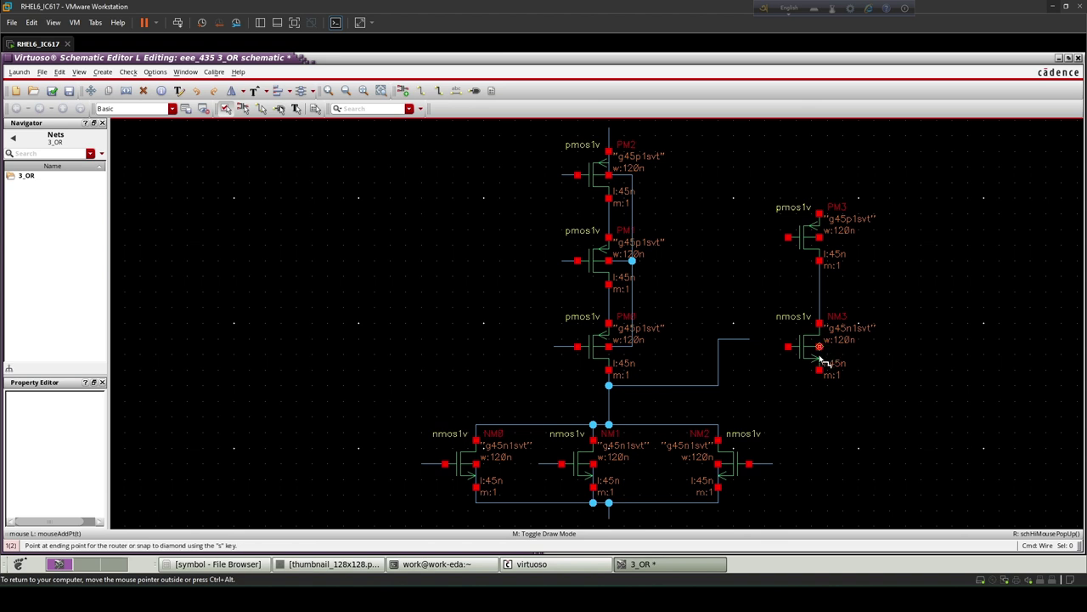
pyautogui.click(822, 379)
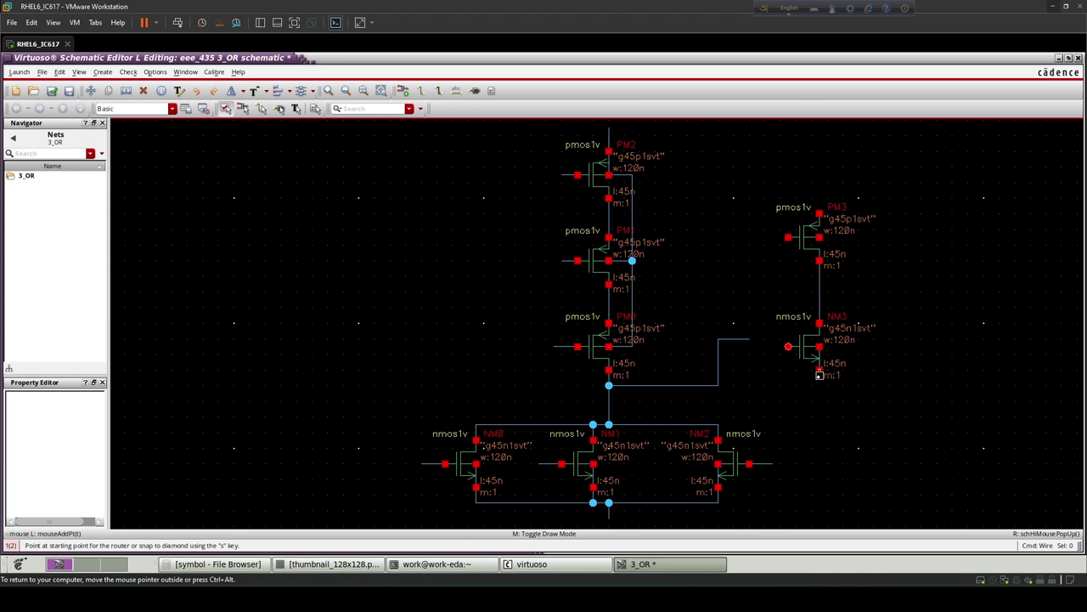
pyautogui.click(788, 347)
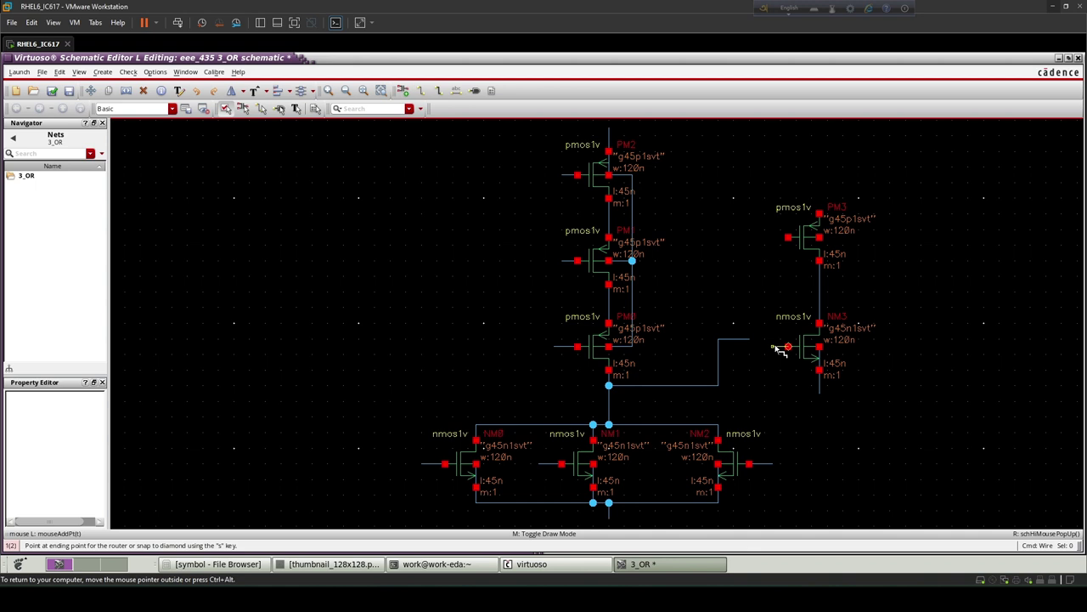
pyautogui.click(788, 239)
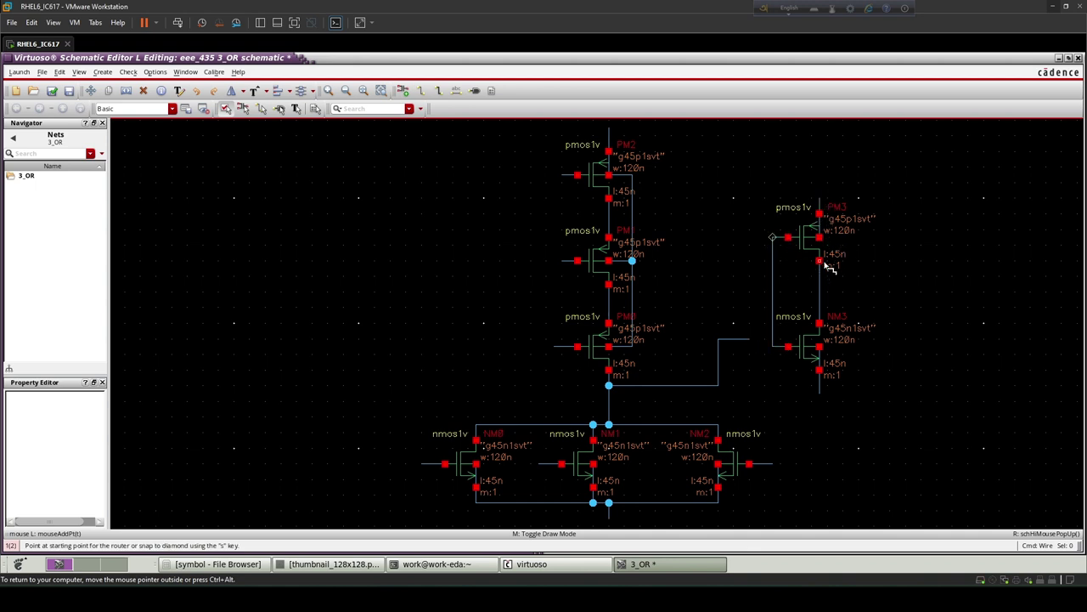
pyautogui.click(820, 293)
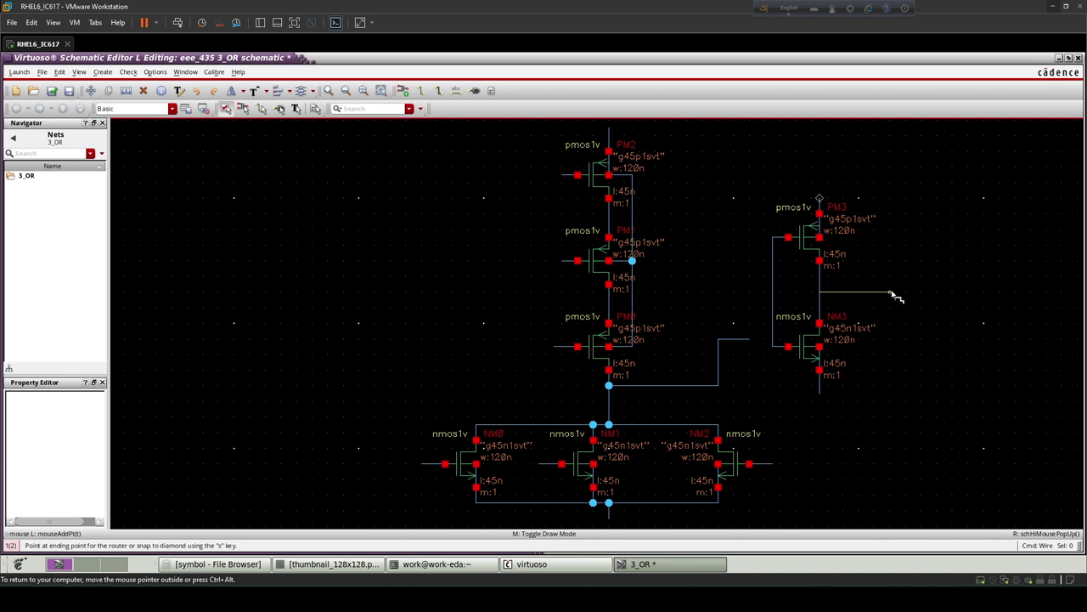
pyautogui.click(896, 292)
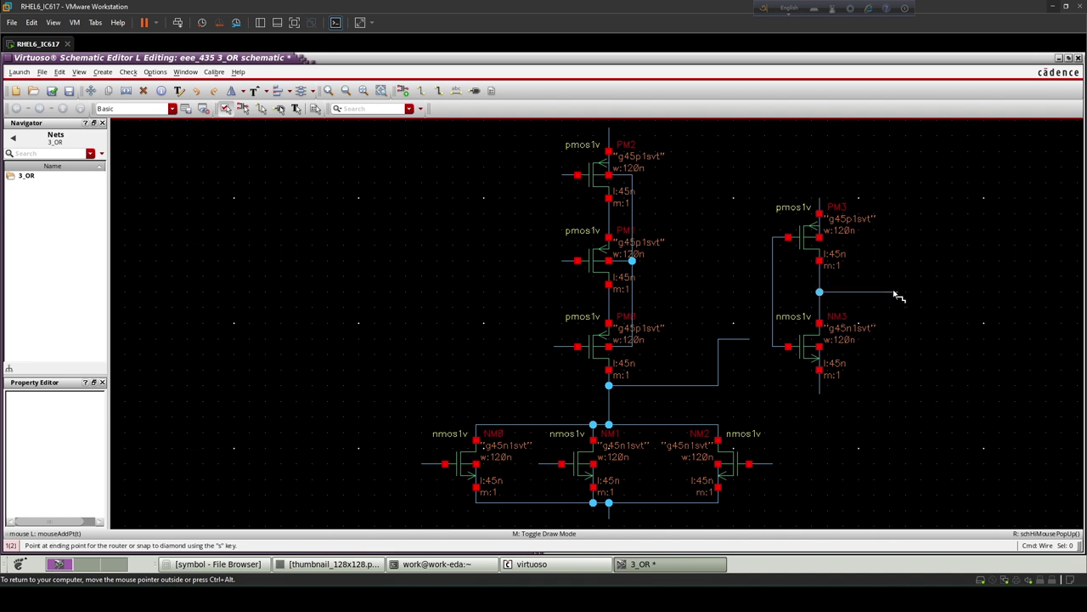
pyautogui.click(772, 339)
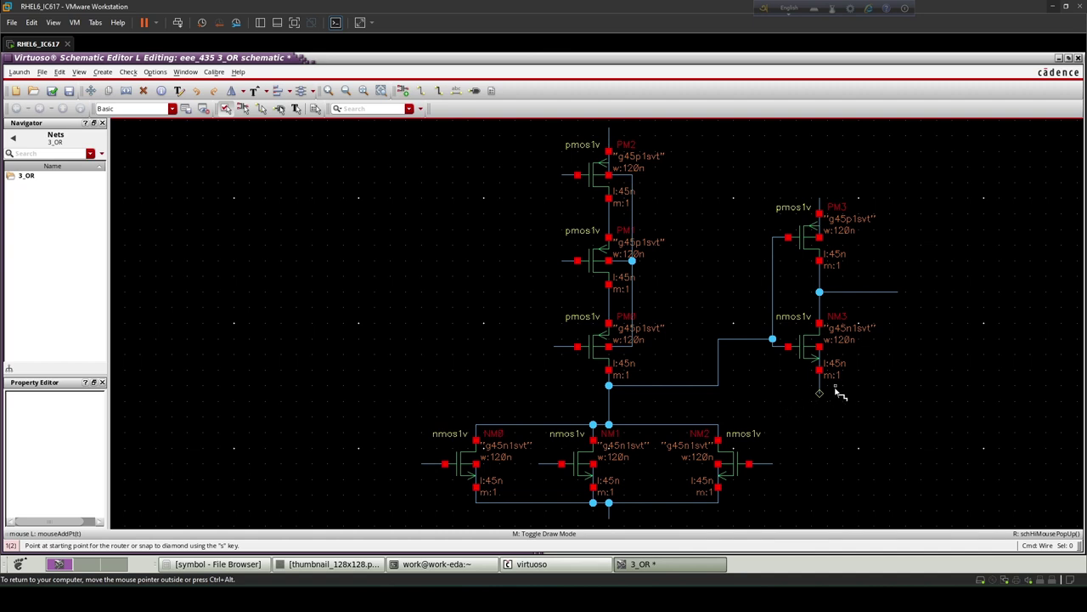
# - Stop wiring, cancel the instance form, and bring up the Create Pin form
pyautogui.scroll(-1, 801, 419)
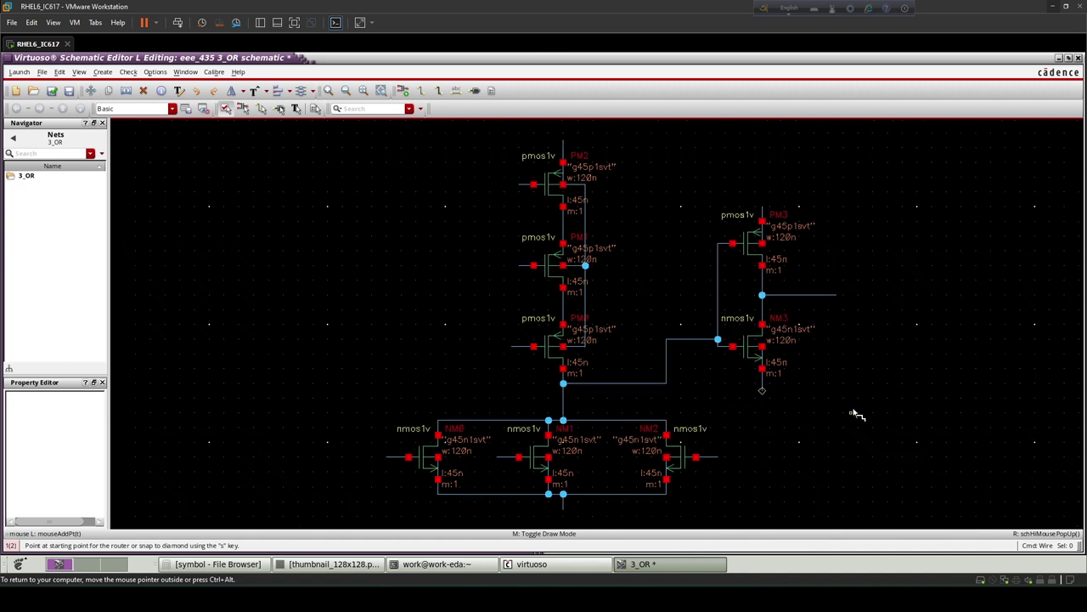
pyautogui.press('Escape')
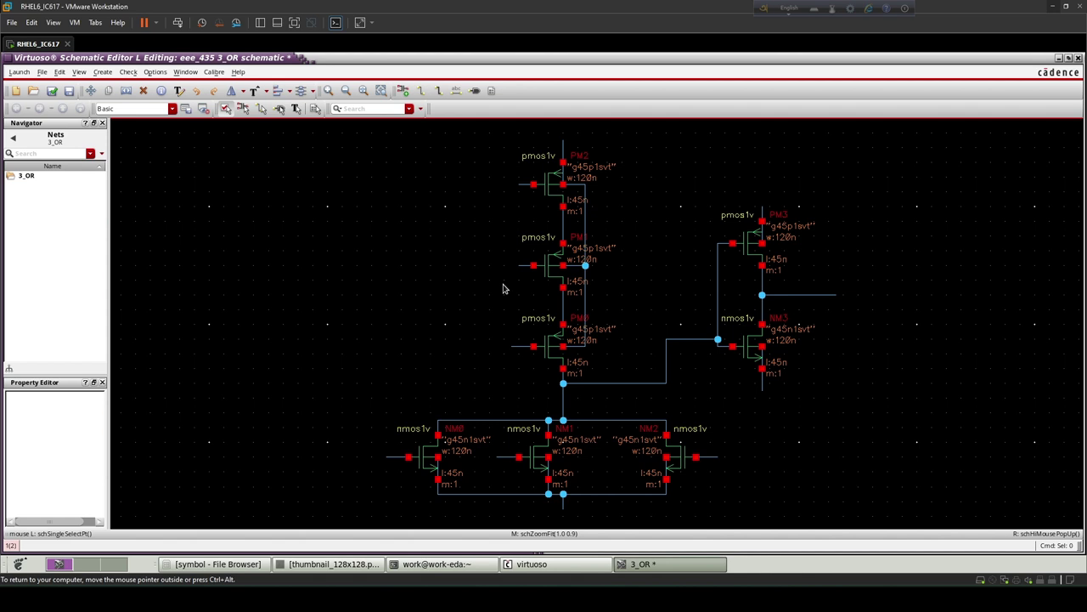
pyautogui.press('i')
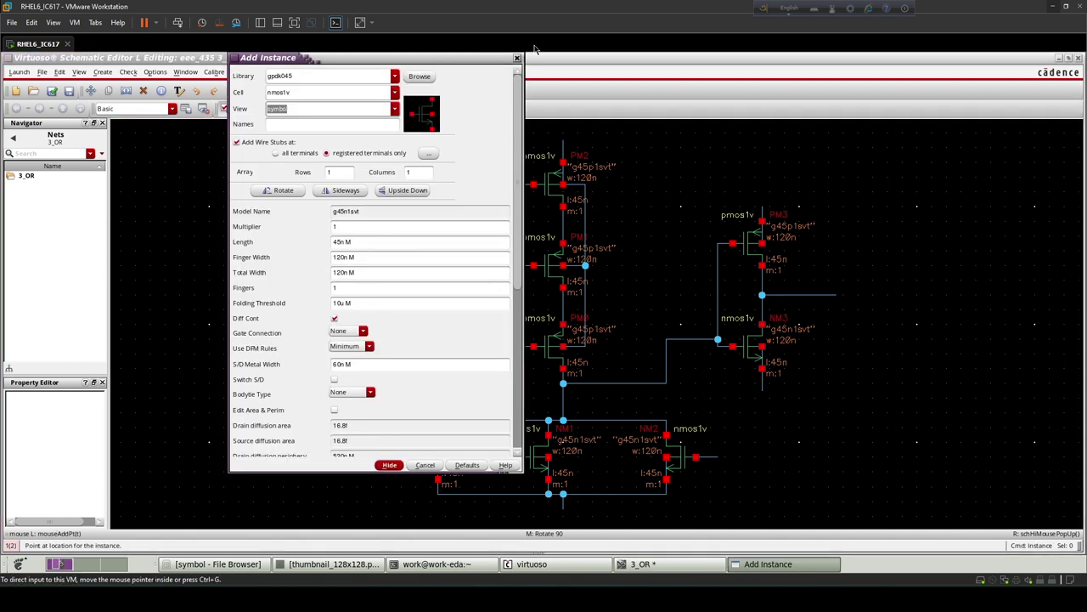
pyautogui.click(517, 57)
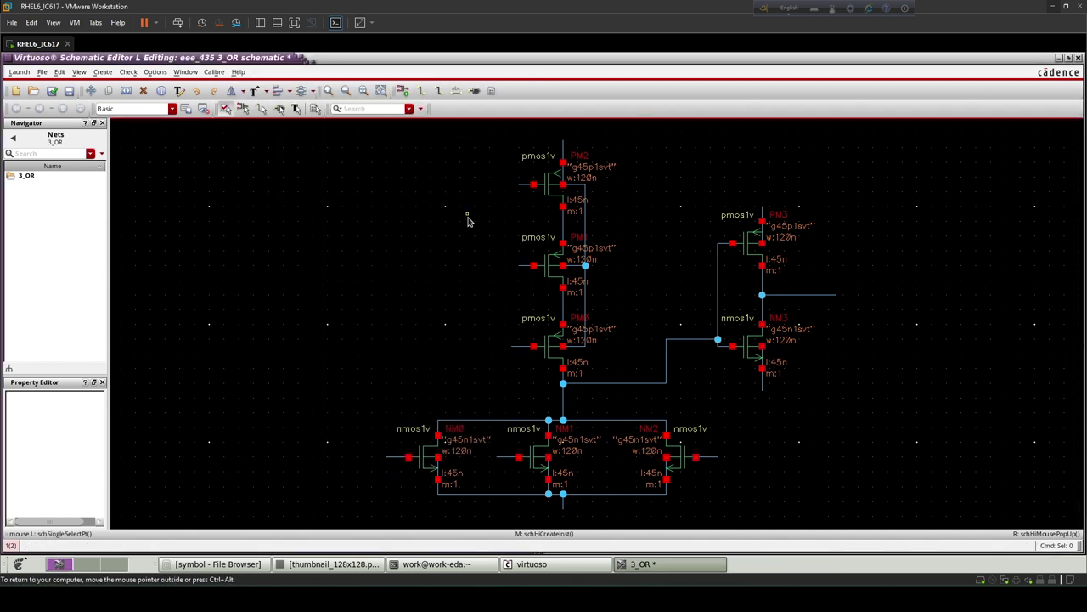
pyautogui.press('p')
pyautogui.write('VDD VSS A B C VOUT')
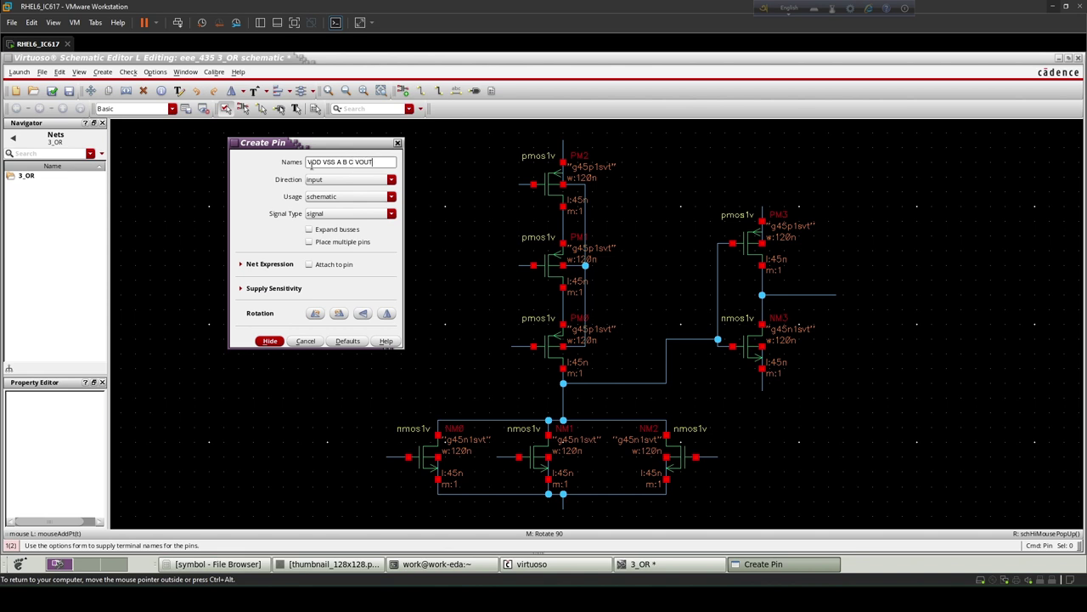
# - Place pins VDD, VSS, A, B, C and VOUT in a column on the schematic
pyautogui.press('Return')
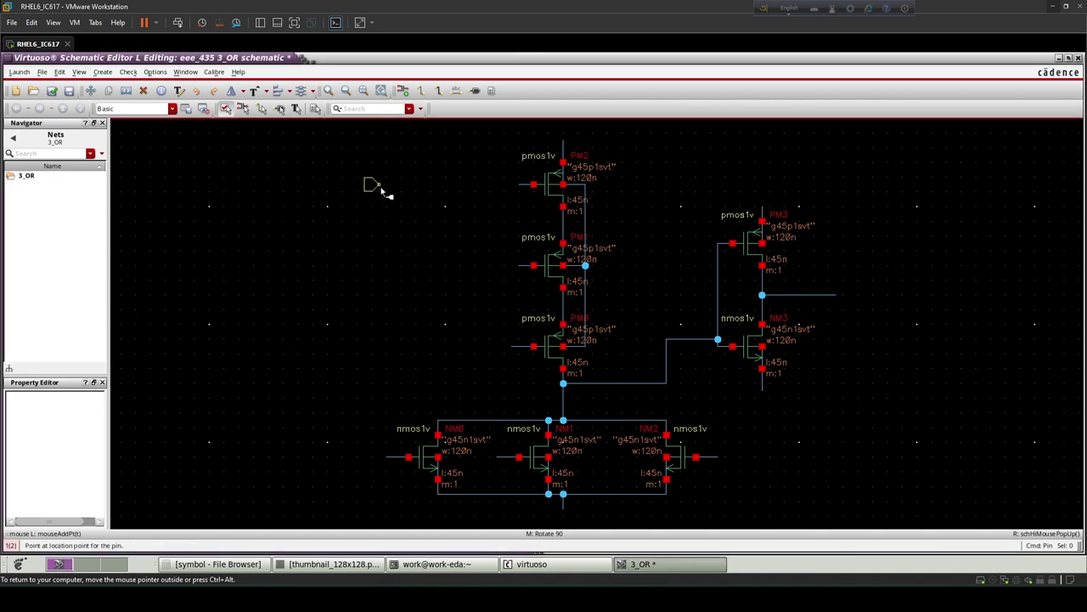
pyautogui.click(382, 192)
pyautogui.click(381, 212)
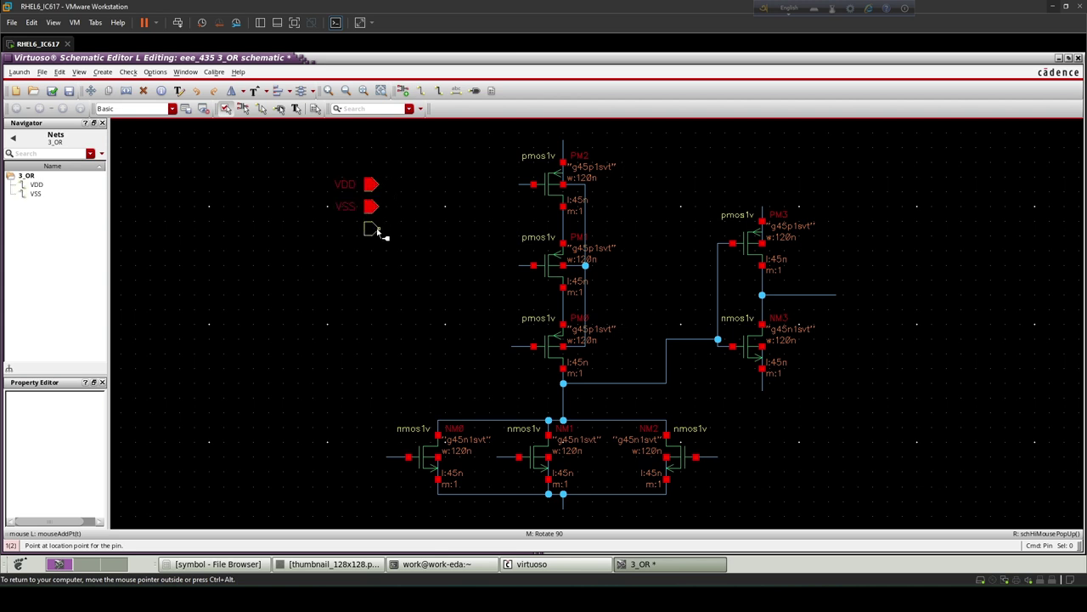
pyautogui.click(376, 229)
pyautogui.click(377, 250)
pyautogui.click(378, 272)
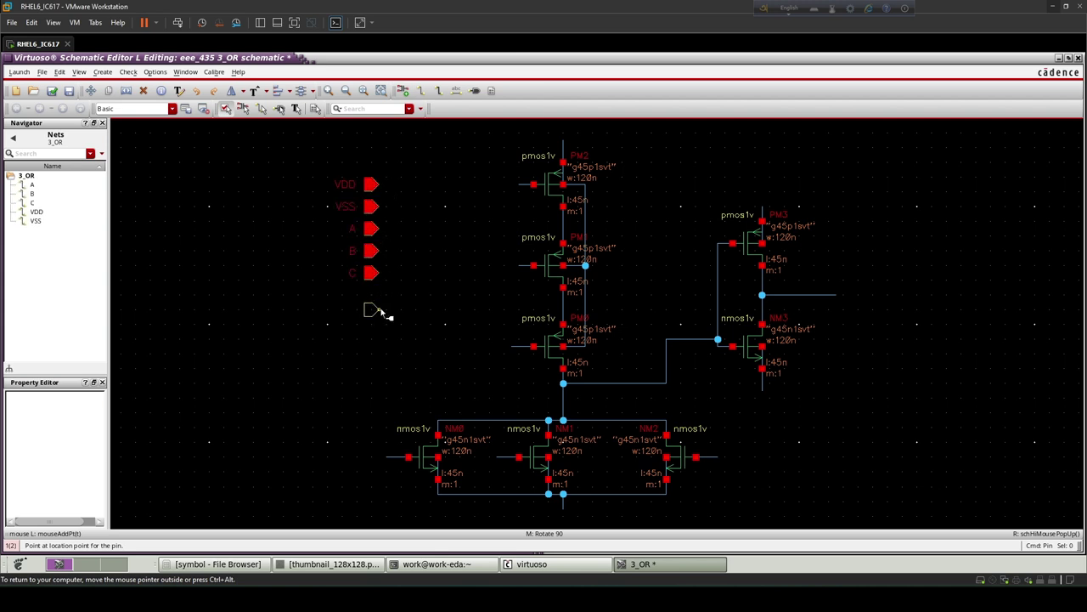
pyautogui.click(378, 295)
pyautogui.press('Escape')
# - Set the VOUT pin's direction to output in its properties
pyautogui.click(371, 294)
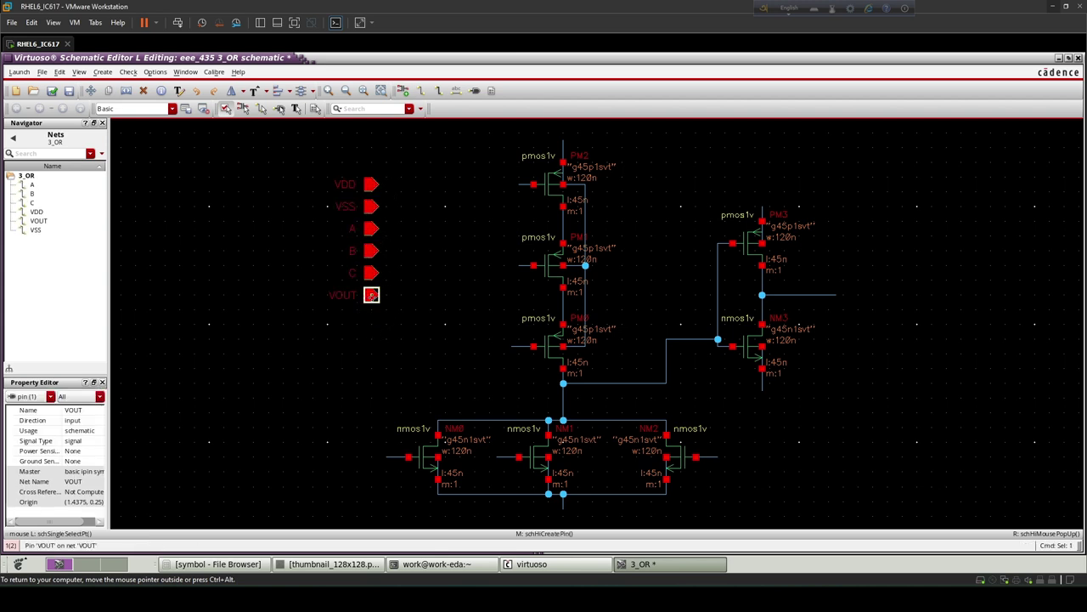
pyautogui.press('q')
pyautogui.click(345, 234)
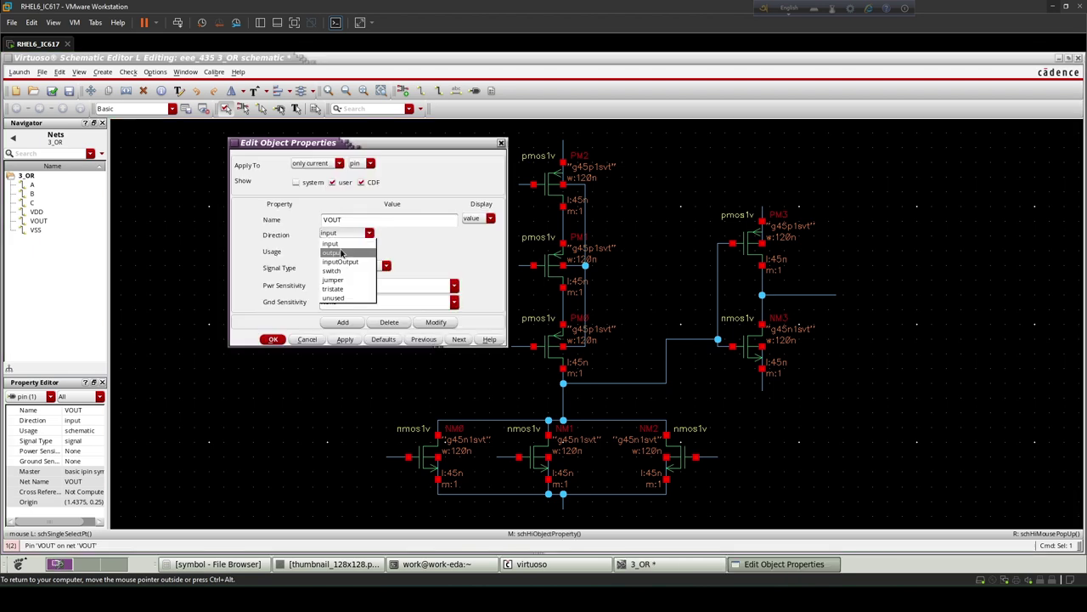
pyautogui.click(342, 253)
pyautogui.click(274, 339)
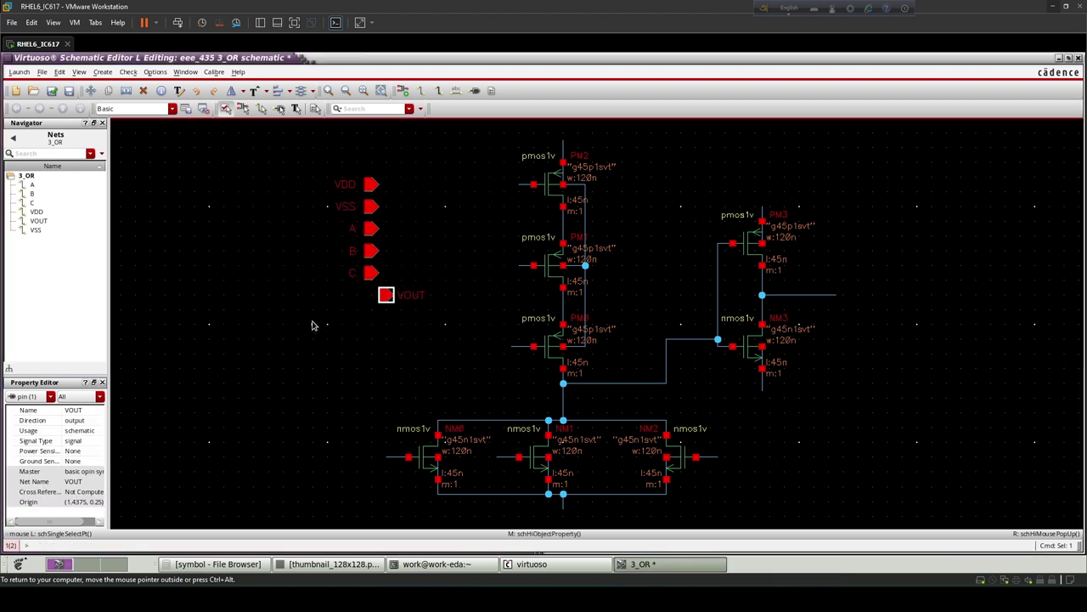
pyautogui.click(340, 331)
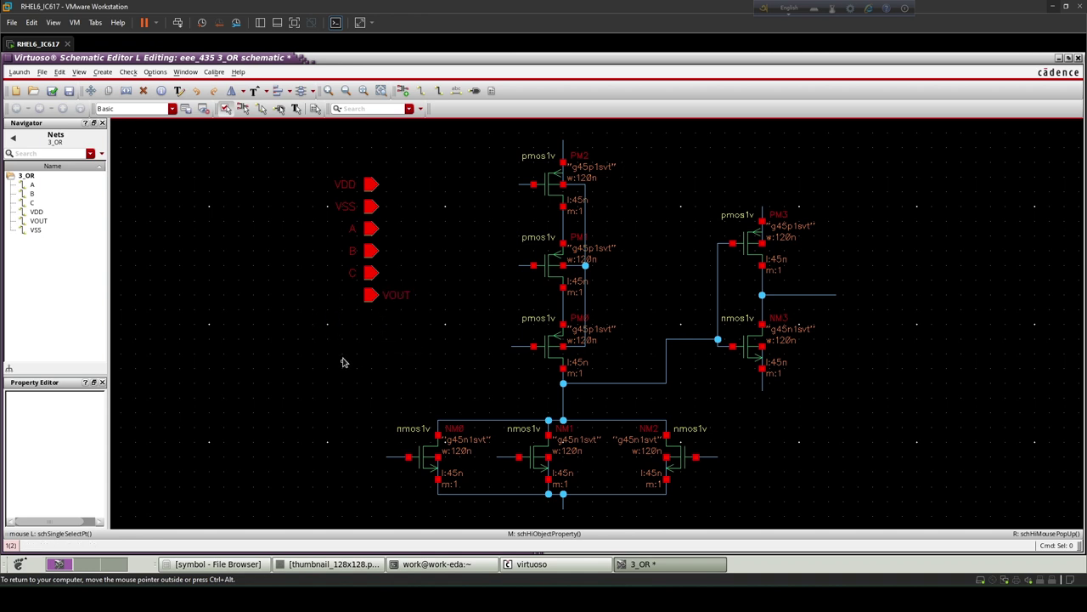
# - Enter net names VDD VDD VSS VSS A A B B C C VOUT; label PM2/PM3 VDD and NM3 VSS
pyautogui.press('l')
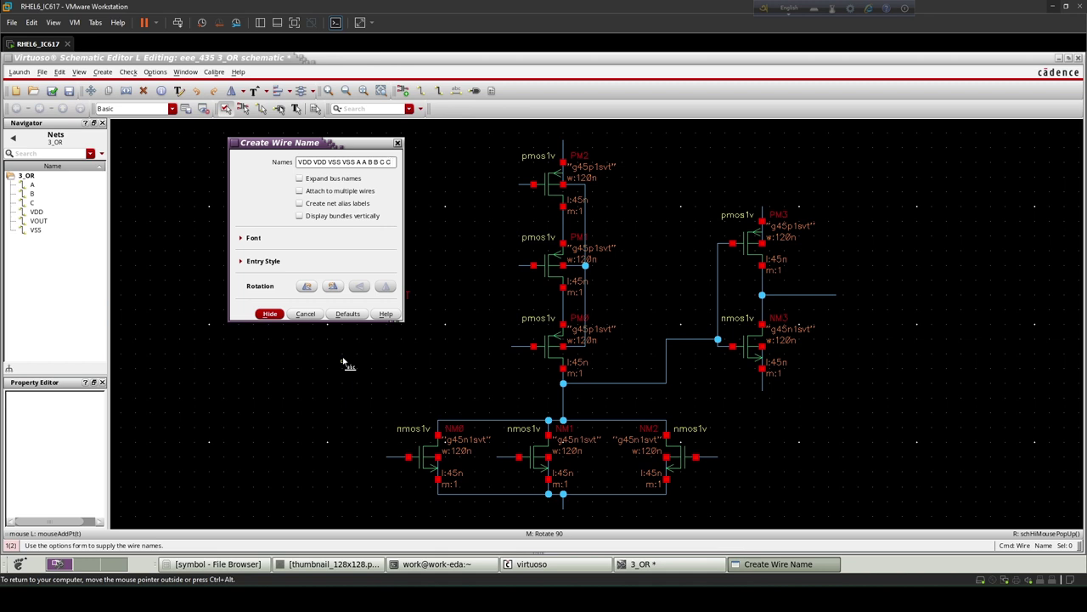
pyautogui.write('VOUT')
pyautogui.click(270, 314)
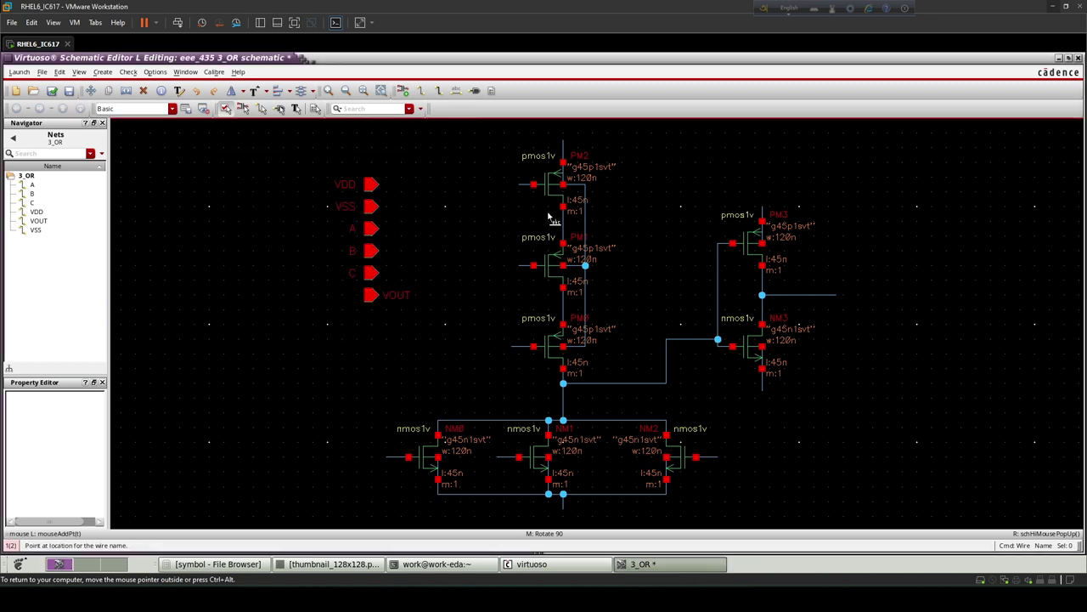
pyautogui.middleClick(564, 146)
pyautogui.click(563, 146)
pyautogui.click(736, 225)
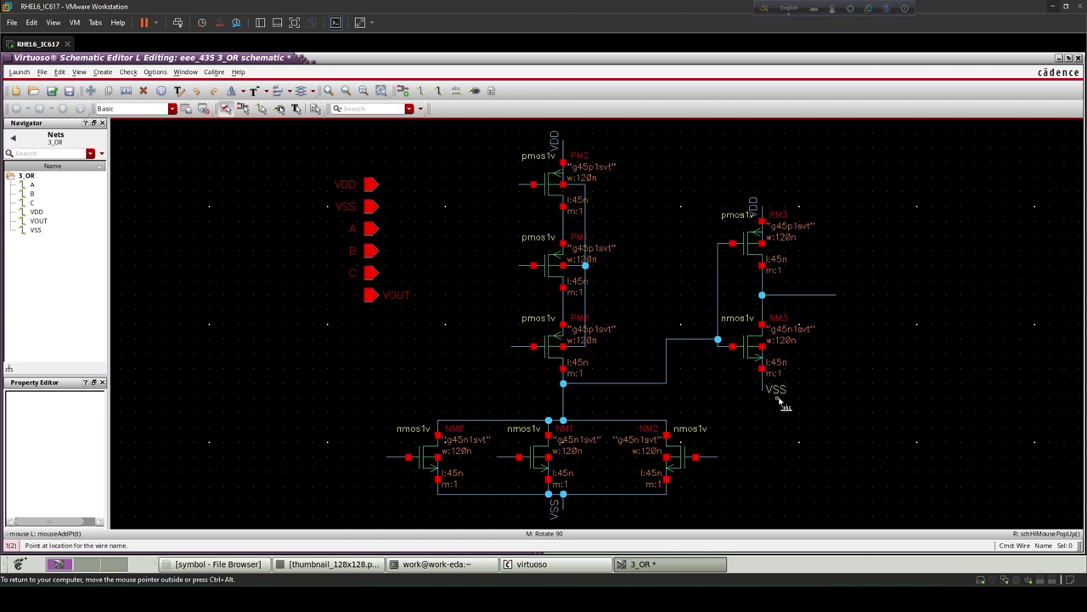
pyautogui.click(762, 391)
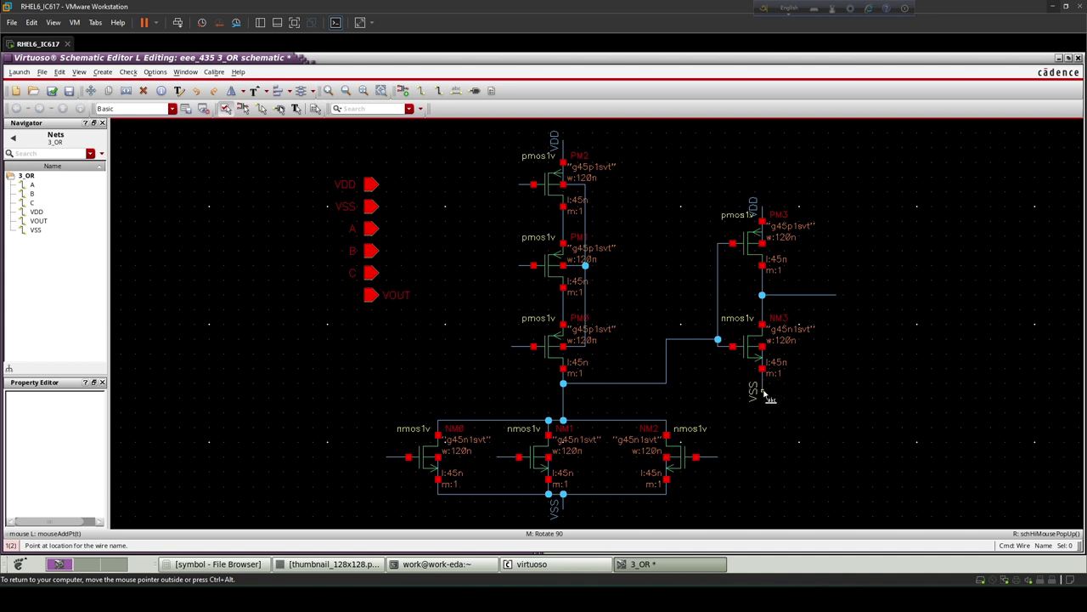
# - Label the PMOS and NMOS gate wires A, B and C, and the output wire VOUT
pyautogui.click(520, 187)
pyautogui.click(386, 459)
pyautogui.click(520, 268)
pyautogui.click(498, 457)
pyautogui.click(514, 346)
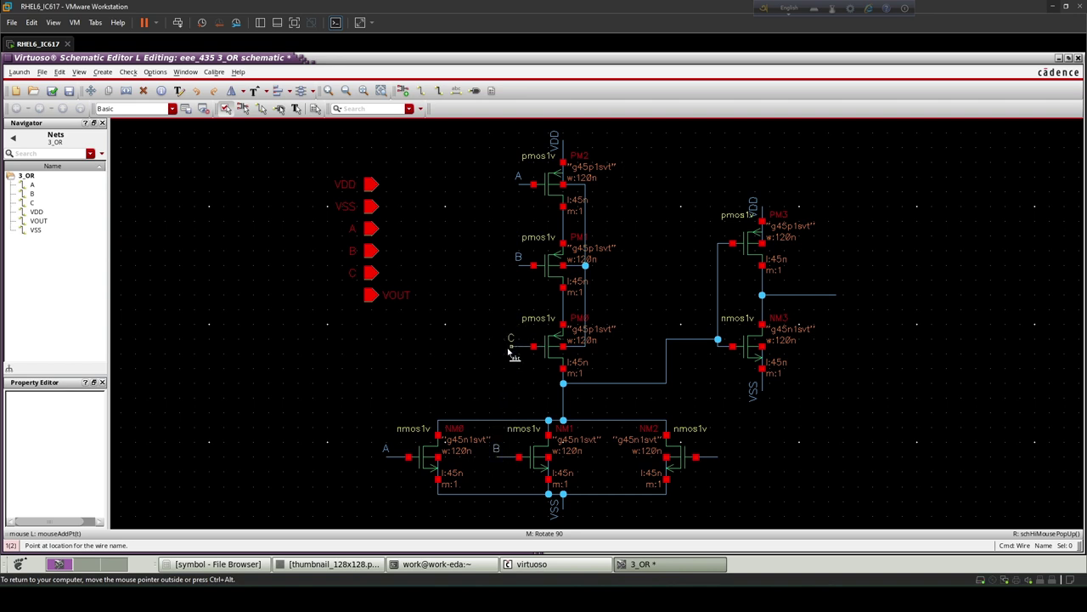
pyautogui.click(720, 459)
pyautogui.click(837, 306)
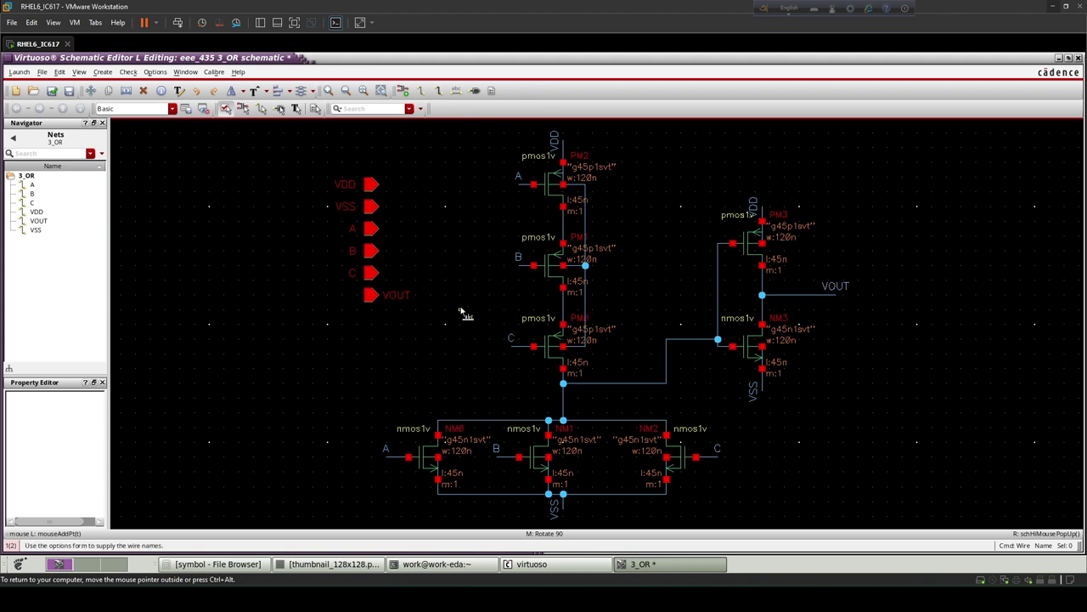
pyautogui.press('Escape')
# - Check and save the 3_OR schematic and create a symbol view from it
pyautogui.press('f')
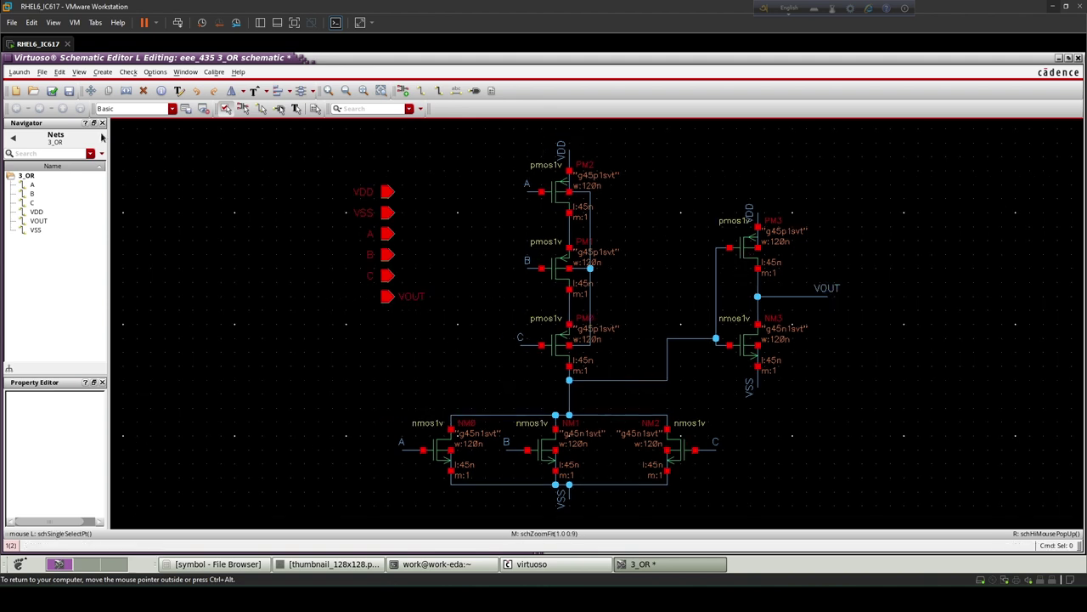
pyautogui.click(52, 91)
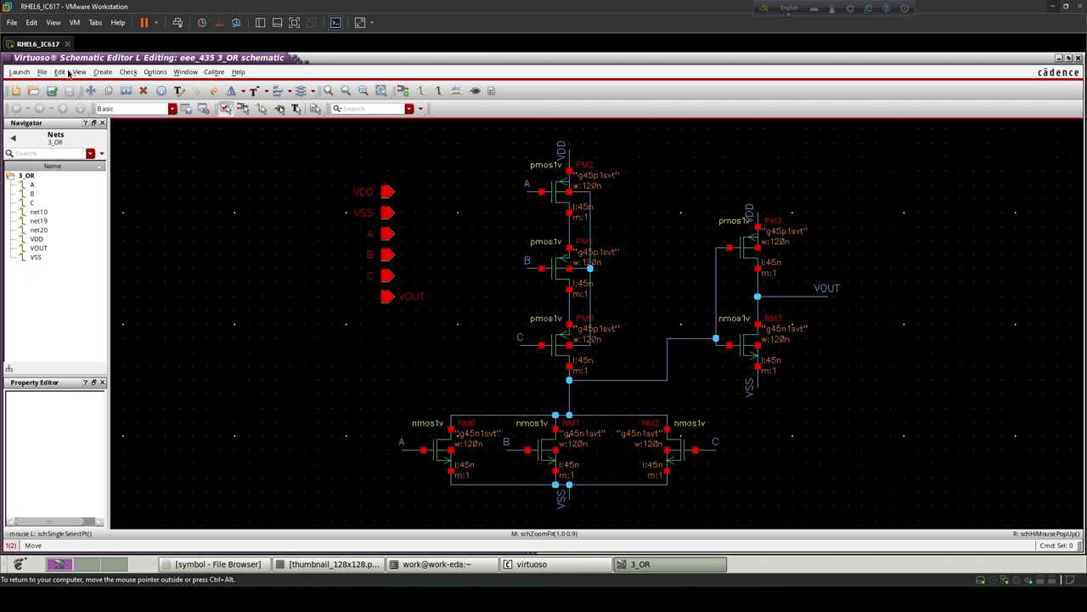
pyautogui.click(101, 72)
pyautogui.moveTo(118, 219)
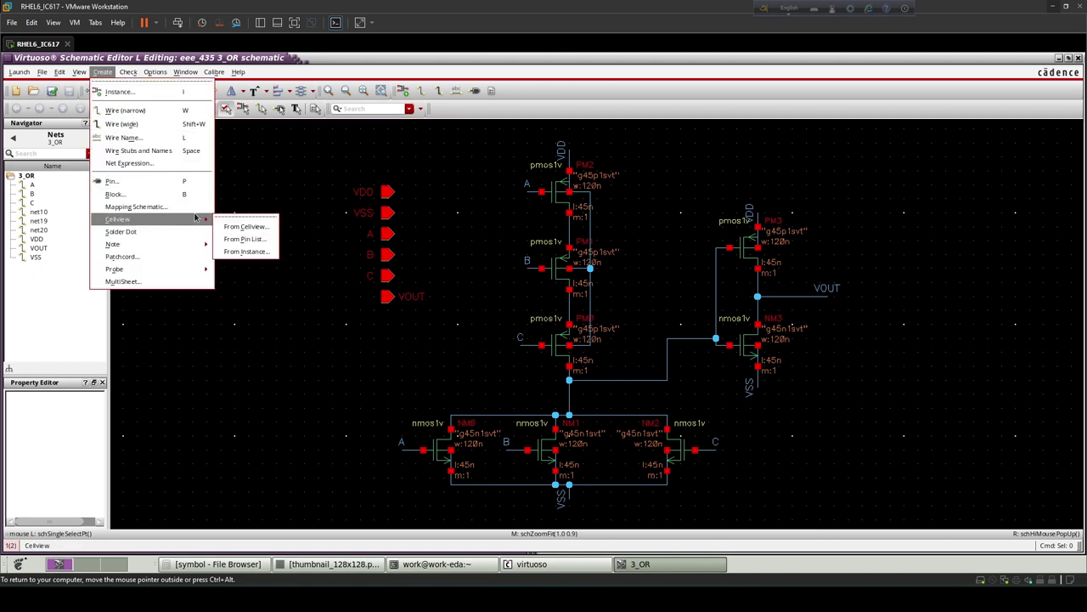
pyautogui.click(245, 228)
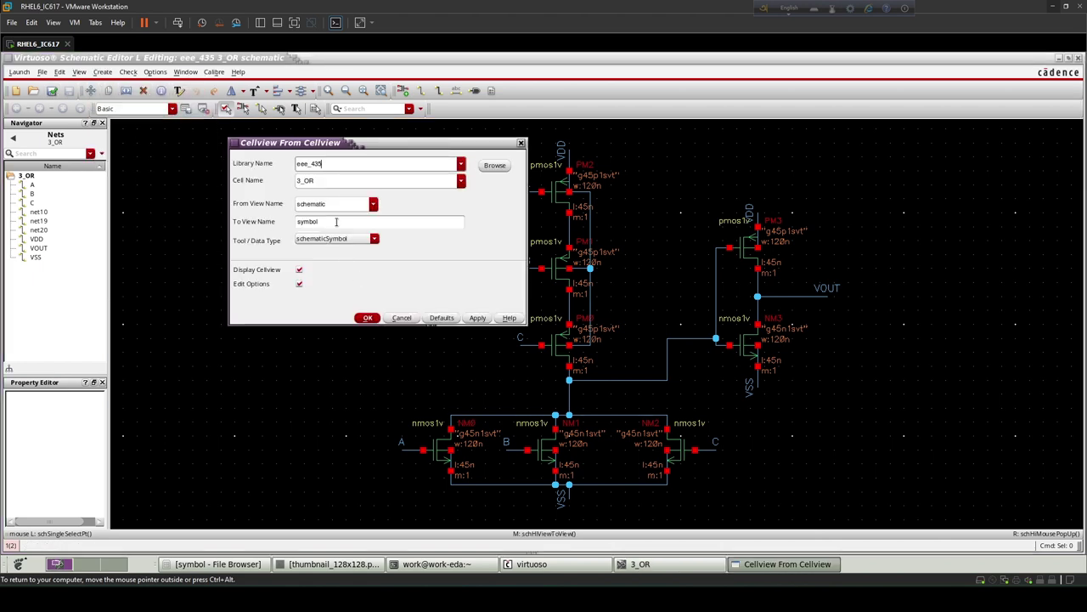
pyautogui.click(370, 318)
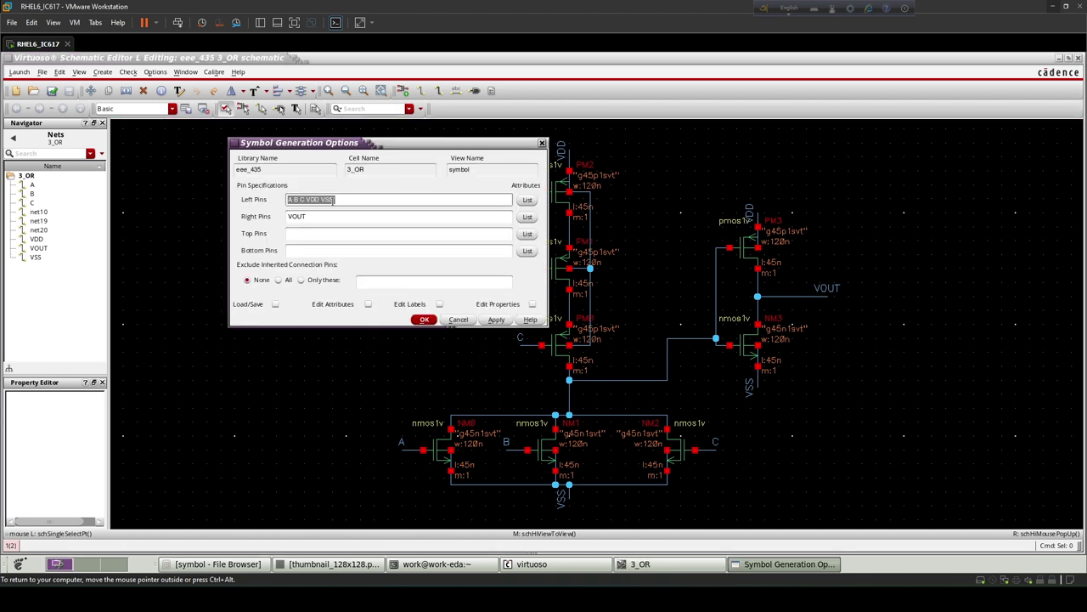
# - Place symbol pins A, B, C left, VOUT right, VDD top, VSS bottom, and generate it
pyautogui.moveTo(306, 199); pyautogui.dragTo(325, 199)
pyautogui.press('BackSpace')
pyautogui.click(306, 233)
pyautogui.middleClick(306, 233)
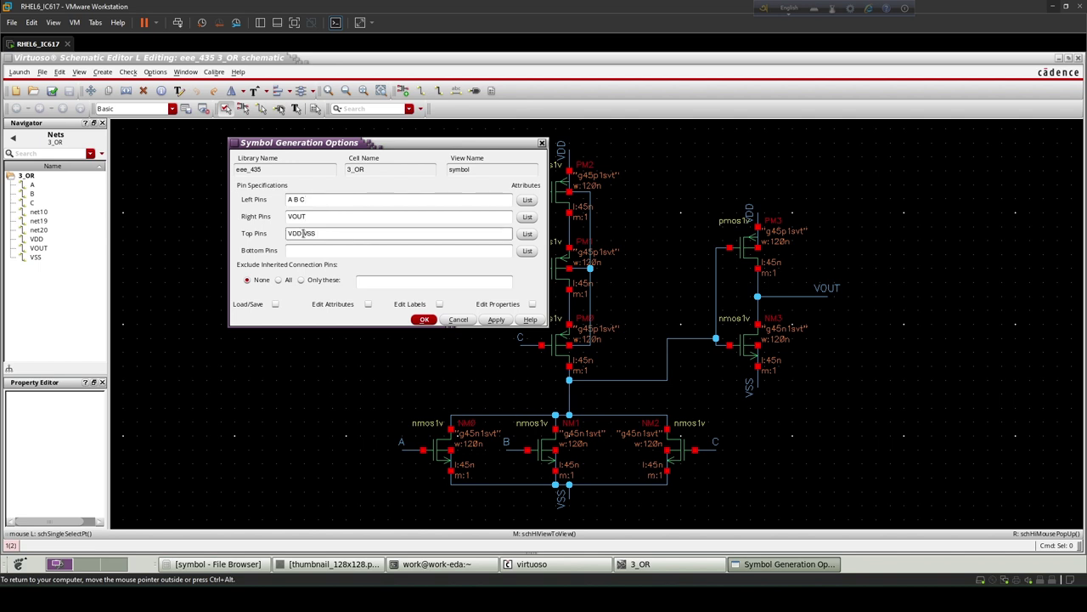
pyautogui.doubleClick(311, 232)
pyautogui.press('BackSpace')
pyautogui.click(309, 250)
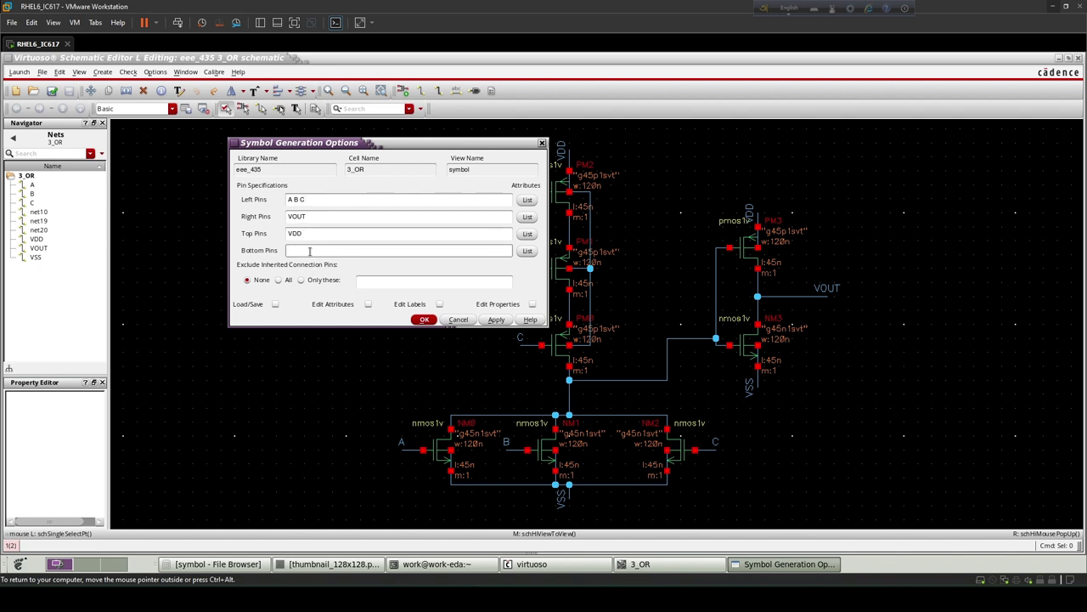
pyautogui.write('VSS')
pyautogui.click(423, 320)
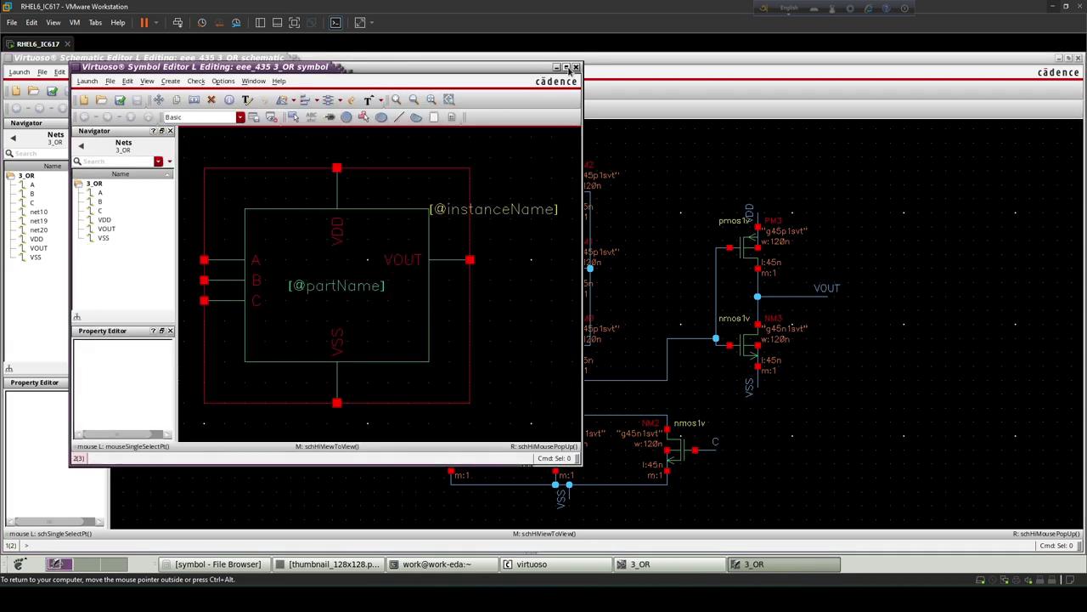
pyautogui.click(567, 67)
pyautogui.press('f')
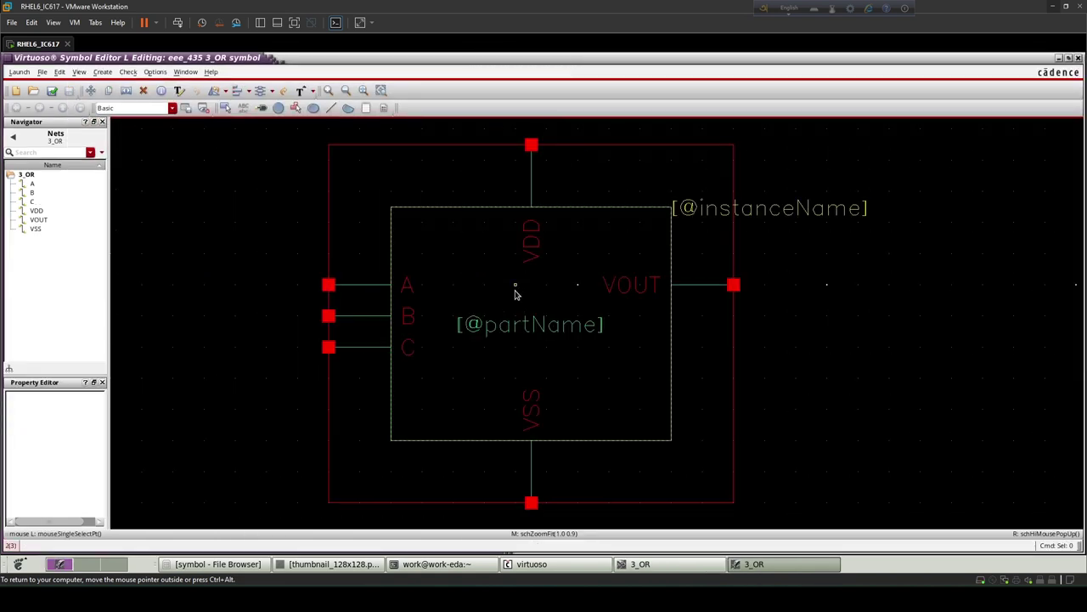
pyautogui.press('Delete')
pyautogui.click(565, 207)
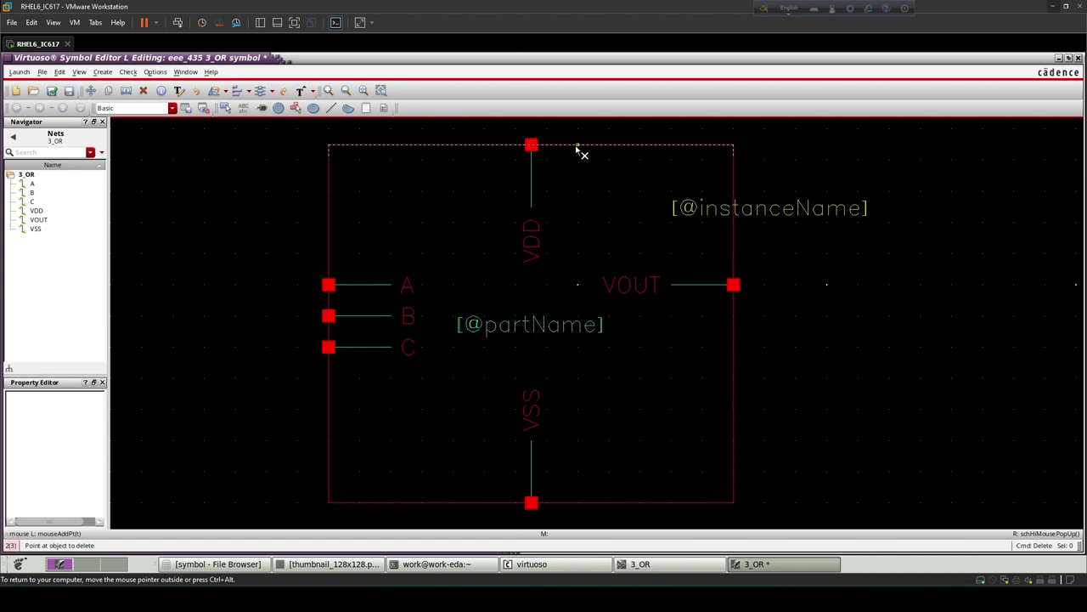
pyautogui.click(577, 149)
pyautogui.click(544, 327)
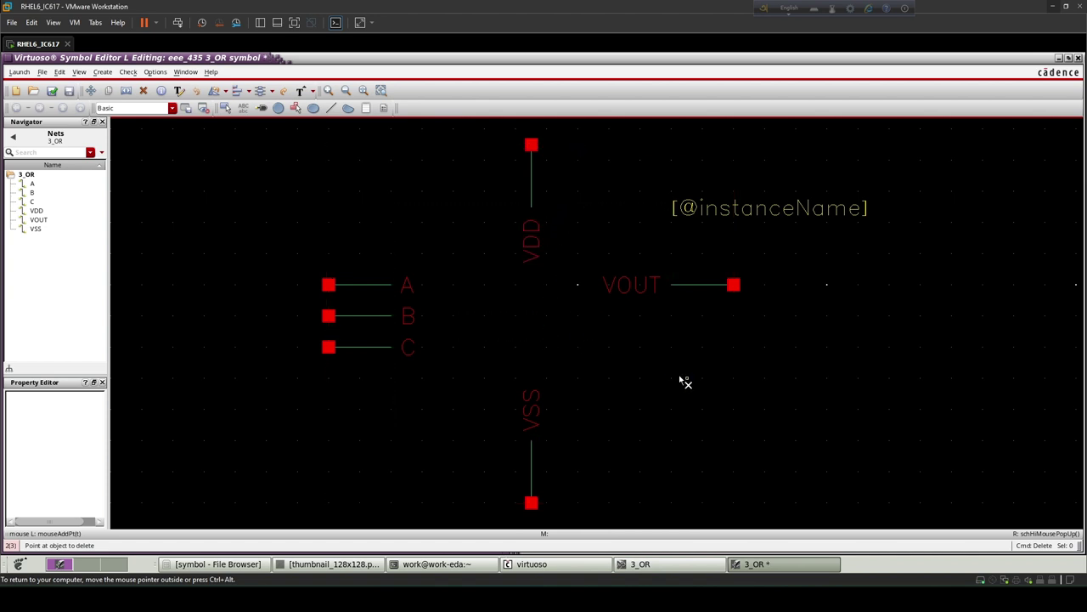
pyautogui.moveTo(406, 253); pyautogui.dragTo(426, 383)
pyautogui.press('Escape')
# - Move the A, B, C labels outside their pins and VDD beside the top pin
pyautogui.moveTo(388, 267); pyautogui.dragTo(437, 384)
pyautogui.press('m')
pyautogui.click(408, 321)
pyautogui.click(298, 319)
pyautogui.click(294, 425)
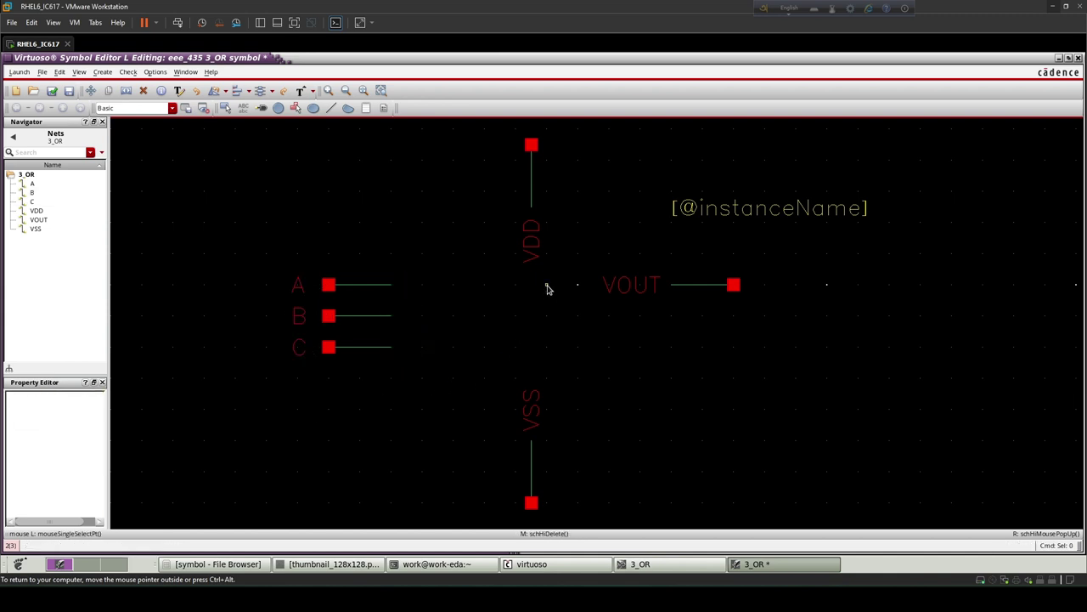
pyautogui.press('m')
pyautogui.click(556, 183)
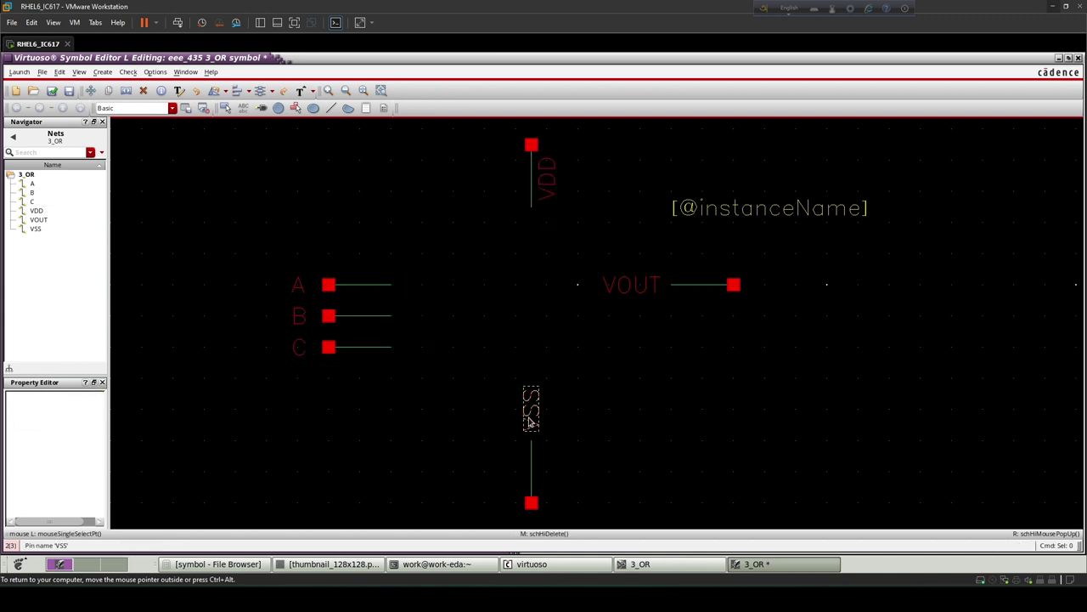
# - Reposition the VSS and VOUT labels and rename the instance label to 3_OR
pyautogui.press('m')
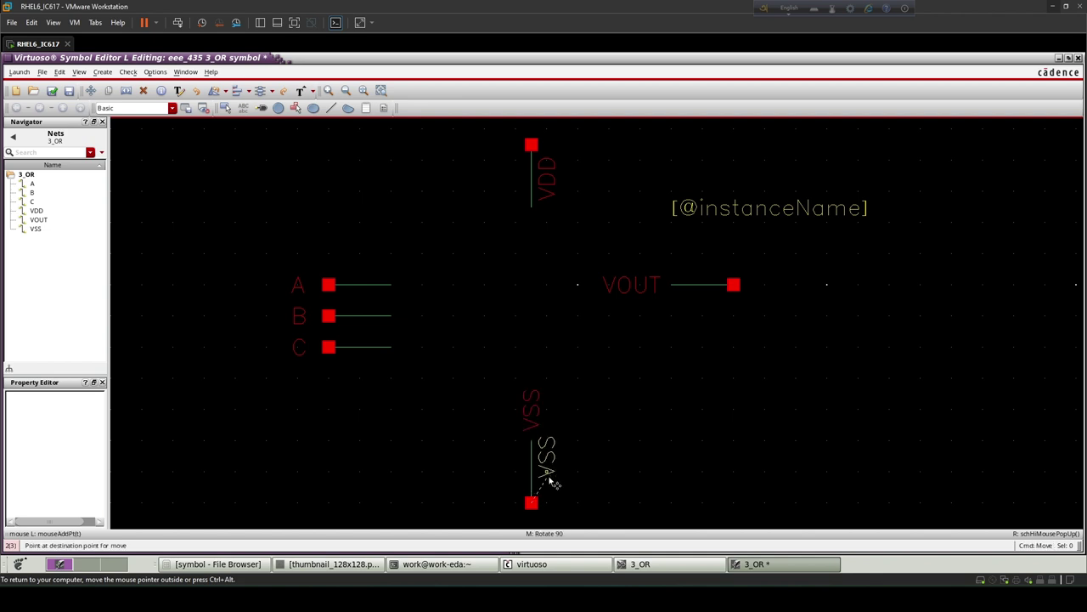
pyautogui.click(551, 482)
pyautogui.click(638, 286)
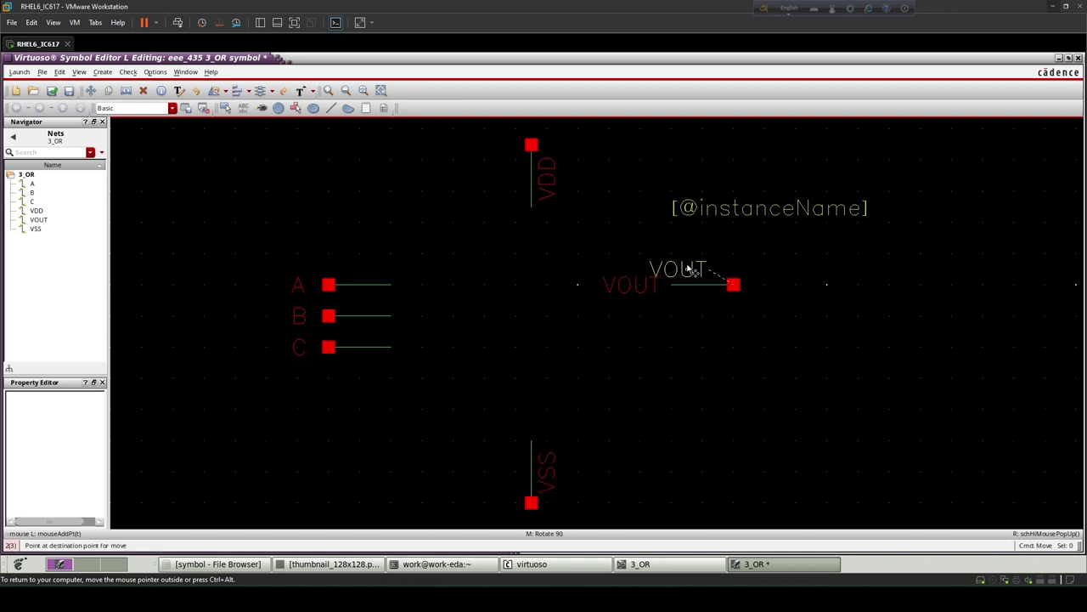
pyautogui.click(705, 269)
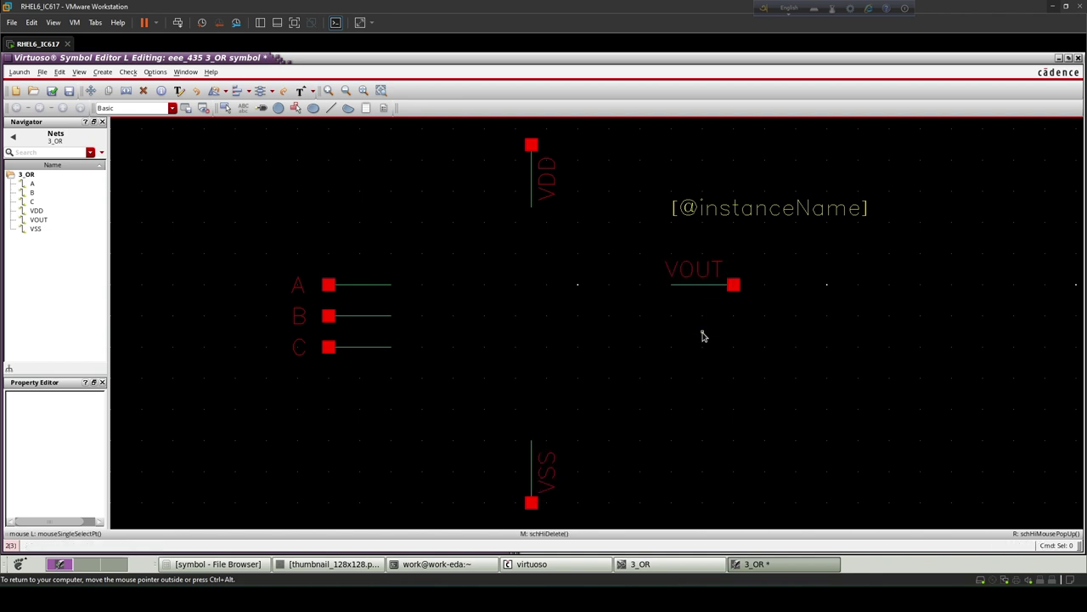
pyautogui.doubleClick(720, 208)
pyautogui.write('3')
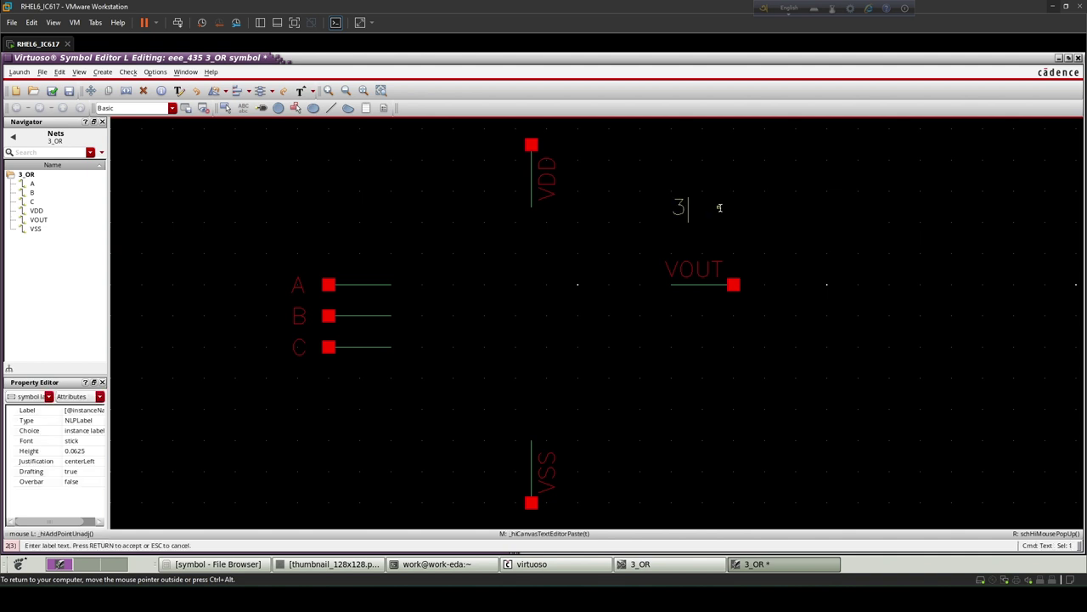
pyautogui.write('_')
pyautogui.write('OR')
# - Draw the concave back arc of the gate from above input A to below input C
pyautogui.press('Return')
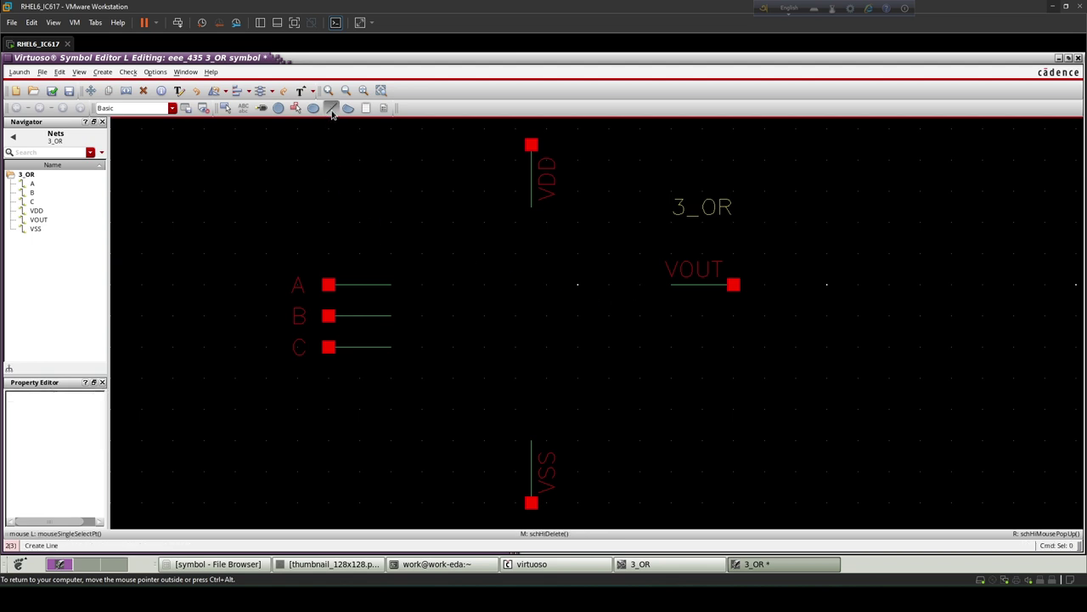
pyautogui.click(348, 108)
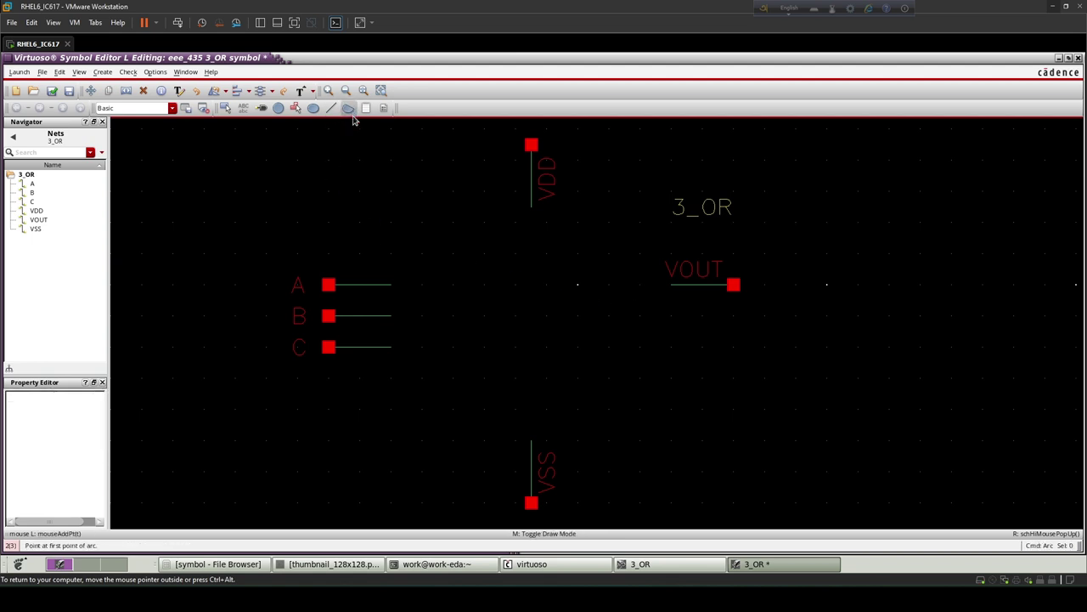
pyautogui.click(389, 255)
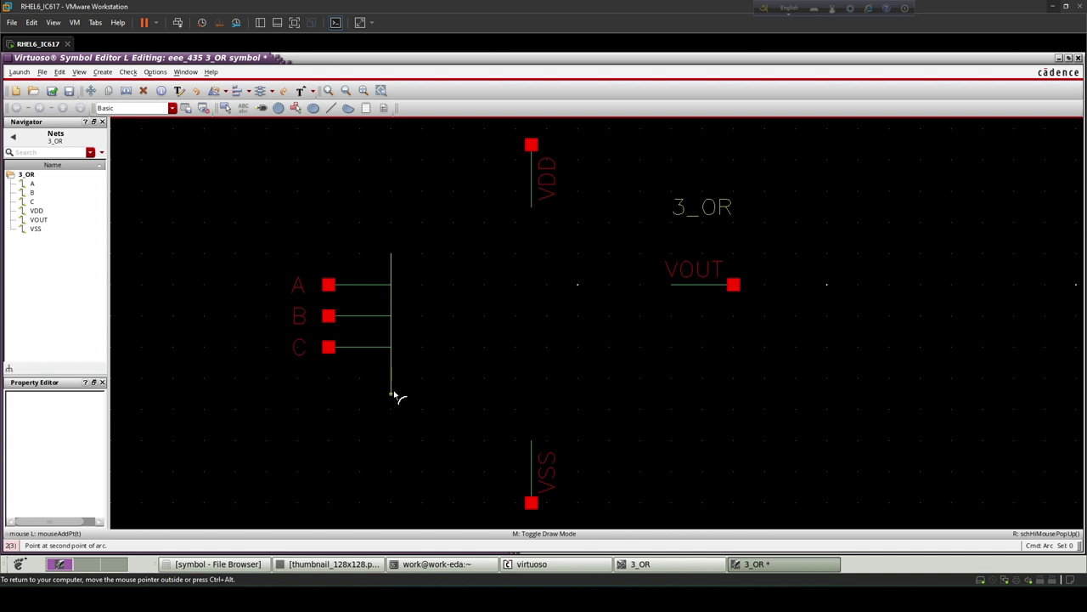
pyautogui.click(392, 389)
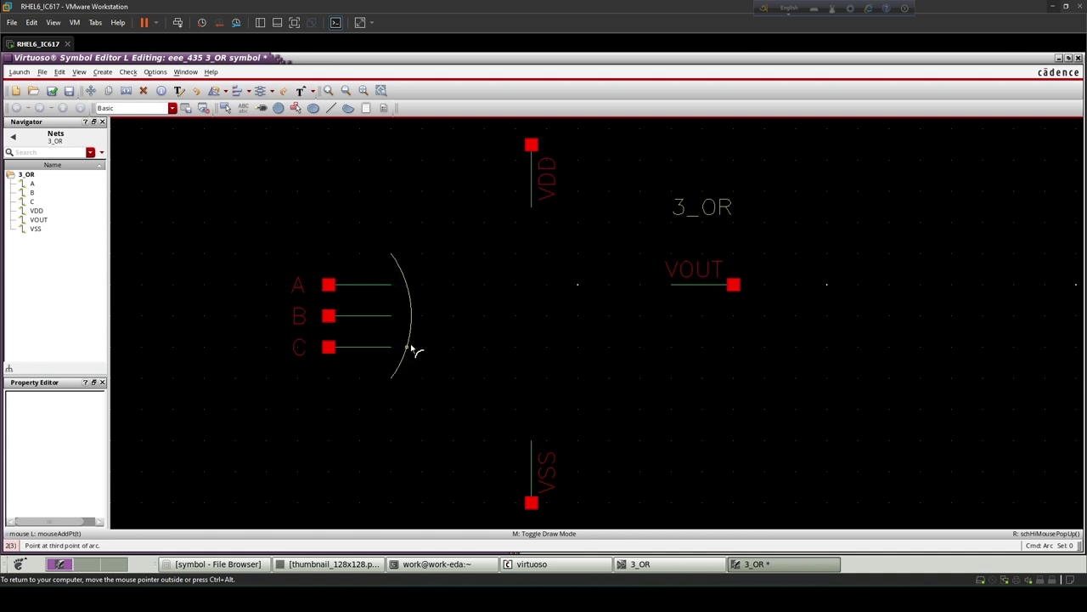
pyautogui.click(417, 347)
# - Draw the top and bottom arcs meeting at the gate's output tip
pyautogui.click(392, 253)
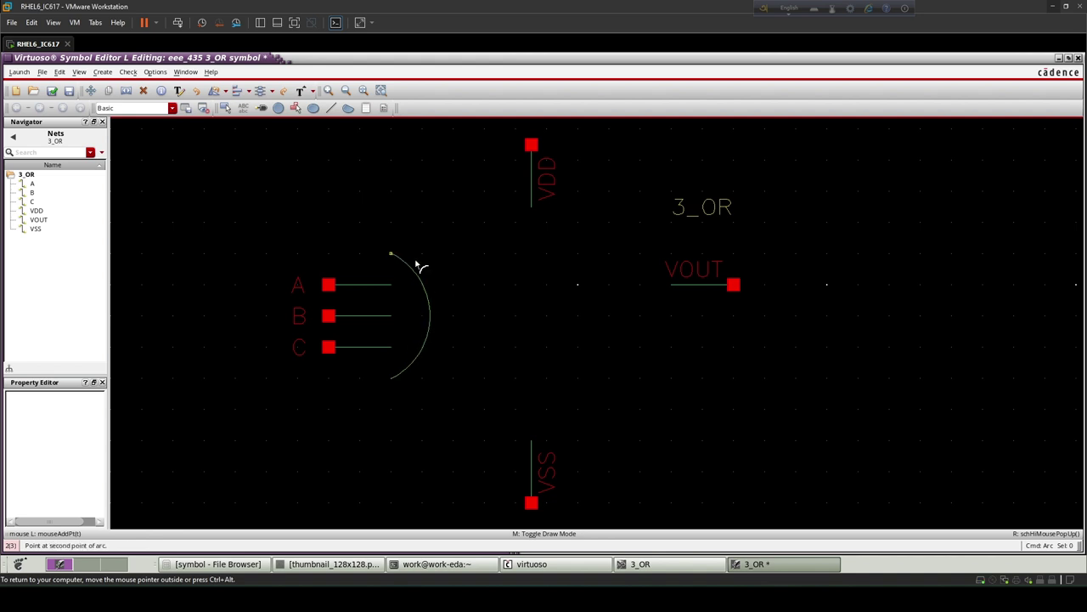
pyautogui.click(560, 316)
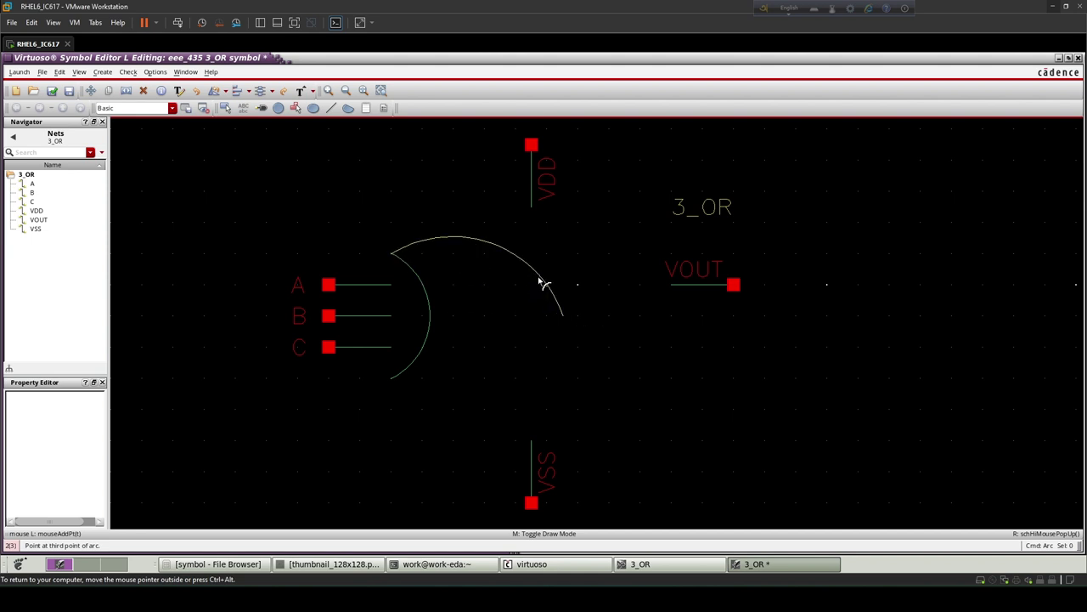
pyautogui.click(545, 286)
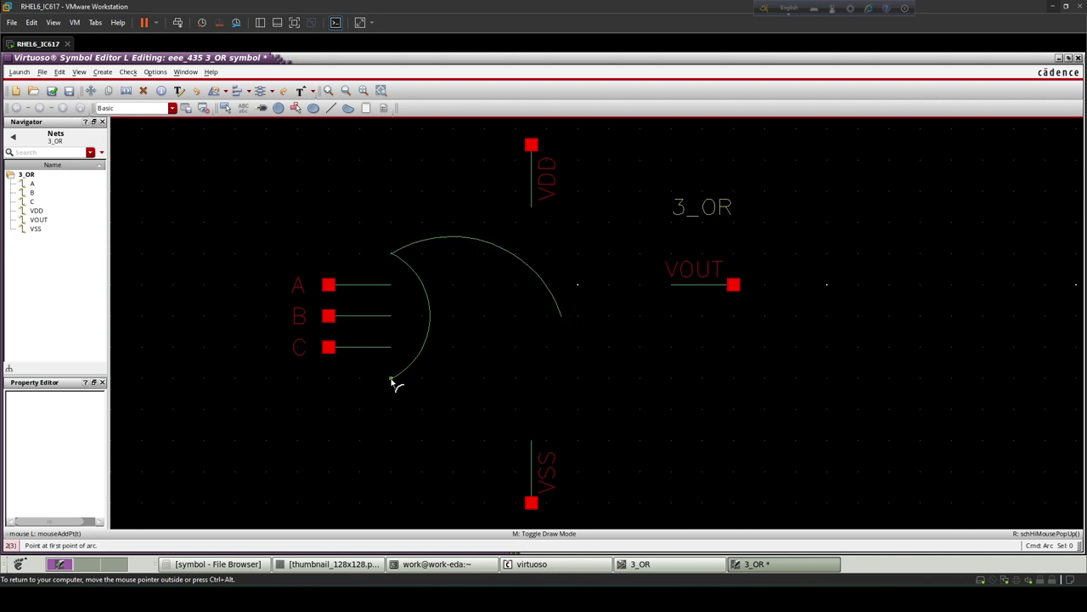
pyautogui.click(392, 377)
pyautogui.click(563, 316)
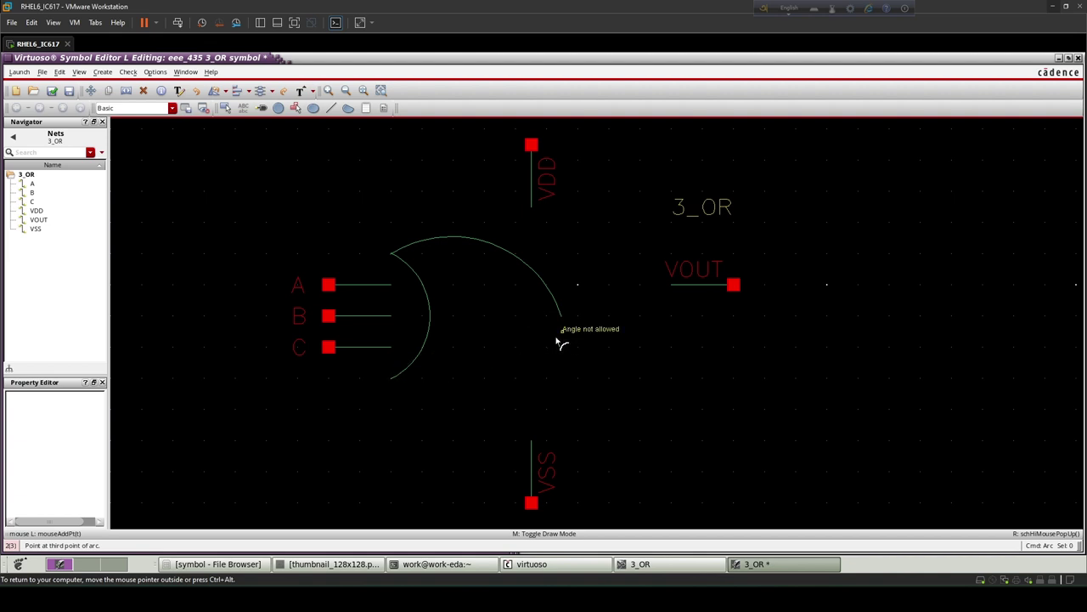
pyautogui.click(551, 345)
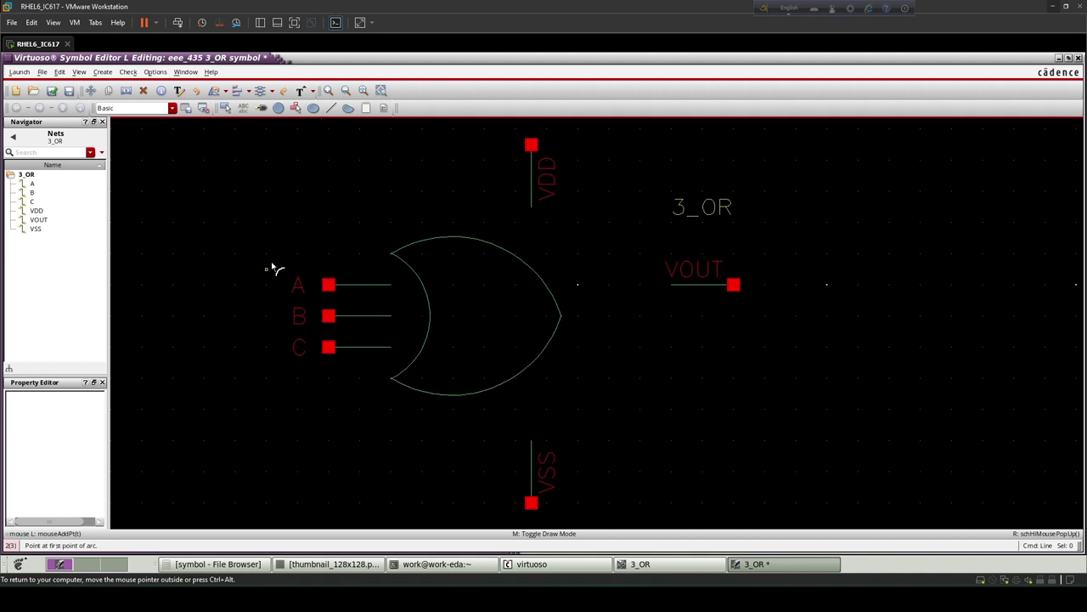
# - Move the A, B and C pins so their lines reach the gate's back curve
pyautogui.press('Escape')
pyautogui.moveTo(266, 253); pyautogui.dragTo(405, 371)
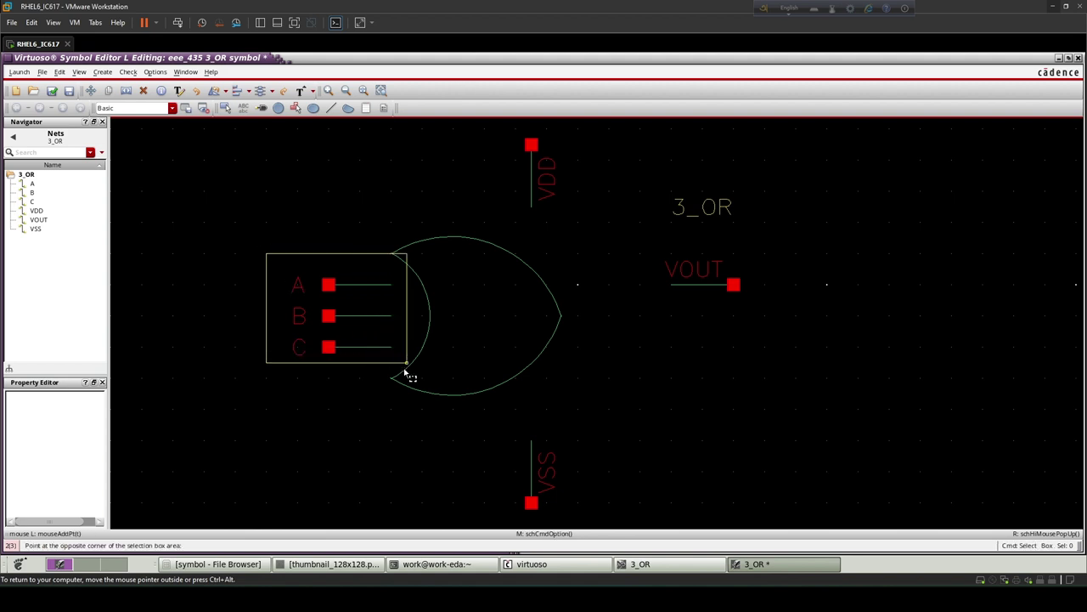
pyautogui.press('m')
pyautogui.click(365, 315)
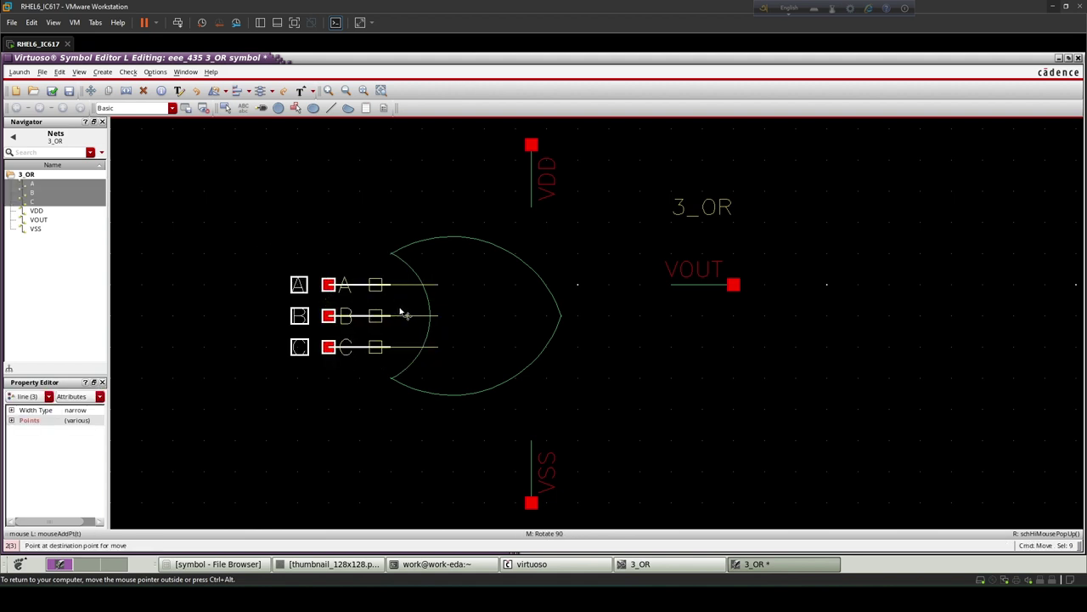
pyautogui.click(410, 315)
pyautogui.click(323, 406)
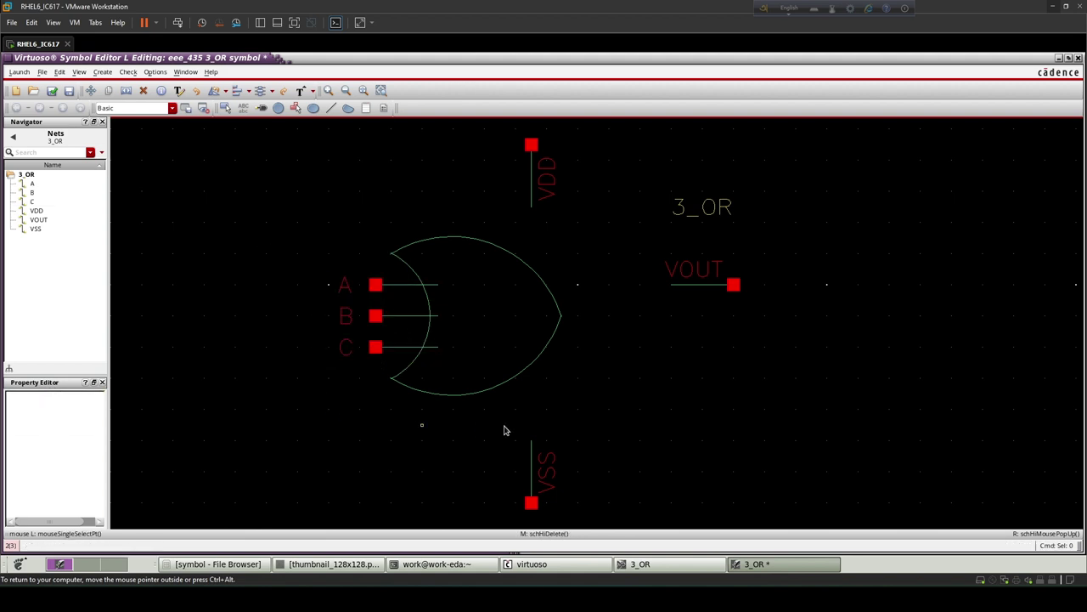
# - Move VDD onto the top of the gate and VSS just below its bottom edge
pyautogui.click(531, 146)
pyautogui.press('m')
pyautogui.click(531, 174)
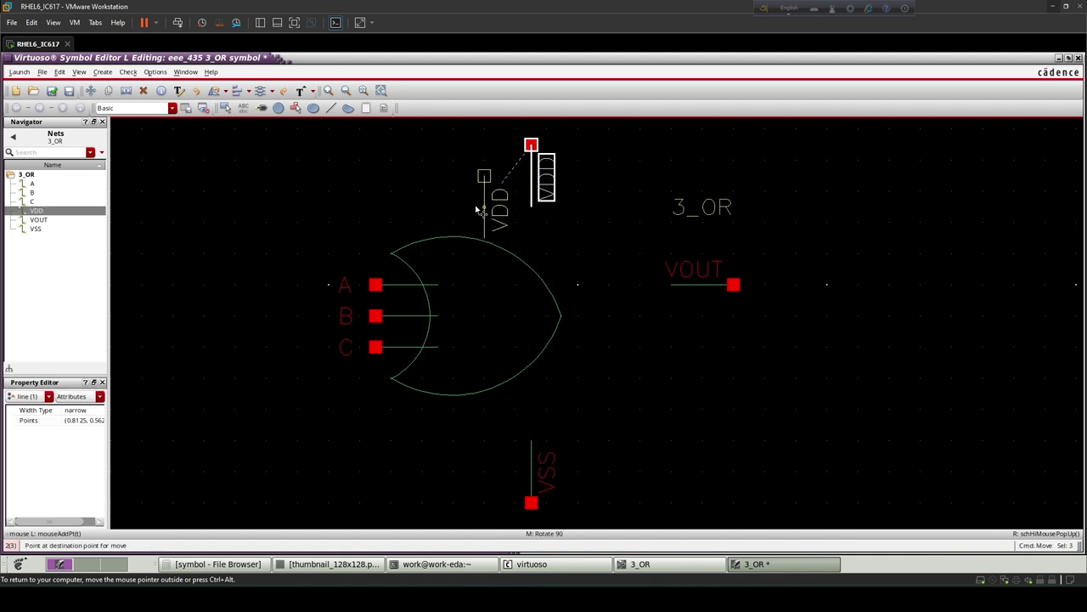
pyautogui.click(475, 204)
pyautogui.moveTo(515, 425); pyautogui.dragTo(569, 516)
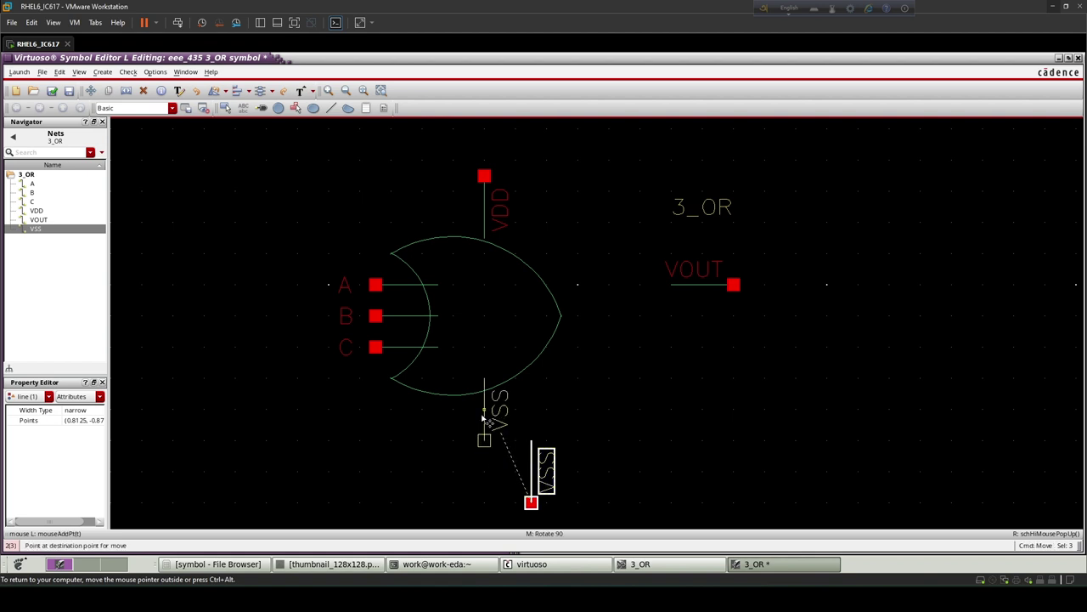
pyautogui.click(483, 431)
pyautogui.click(687, 387)
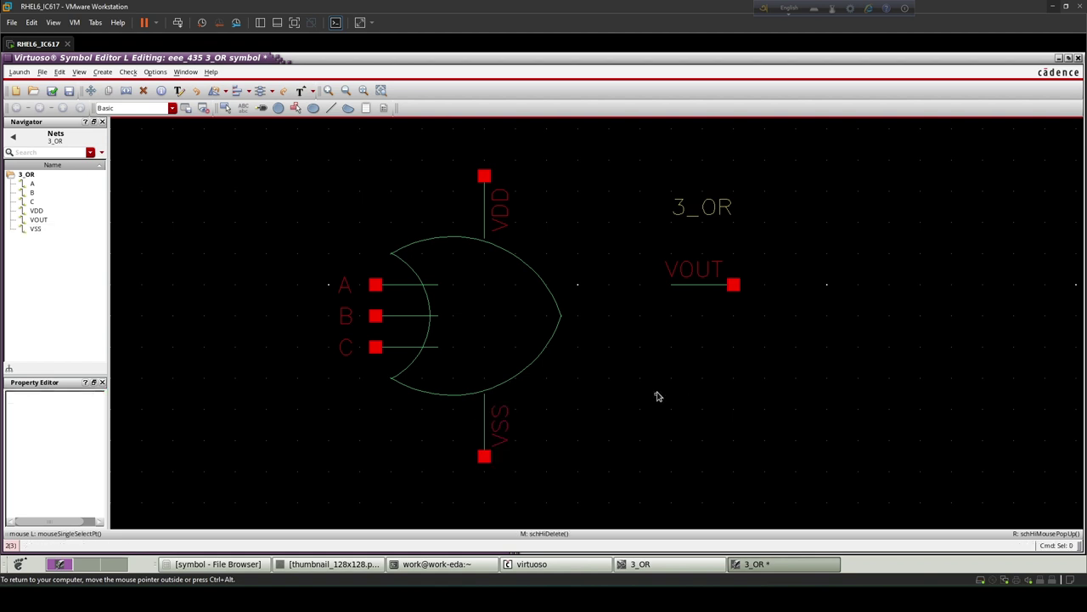
# - Attach VOUT at the output tip and center the 3_OR label inside the body
pyautogui.moveTo(639, 257)
pyautogui.mouseDown()
pyautogui.moveTo(741, 313)
pyautogui.moveTo(594, 314)
pyautogui.mouseUp()
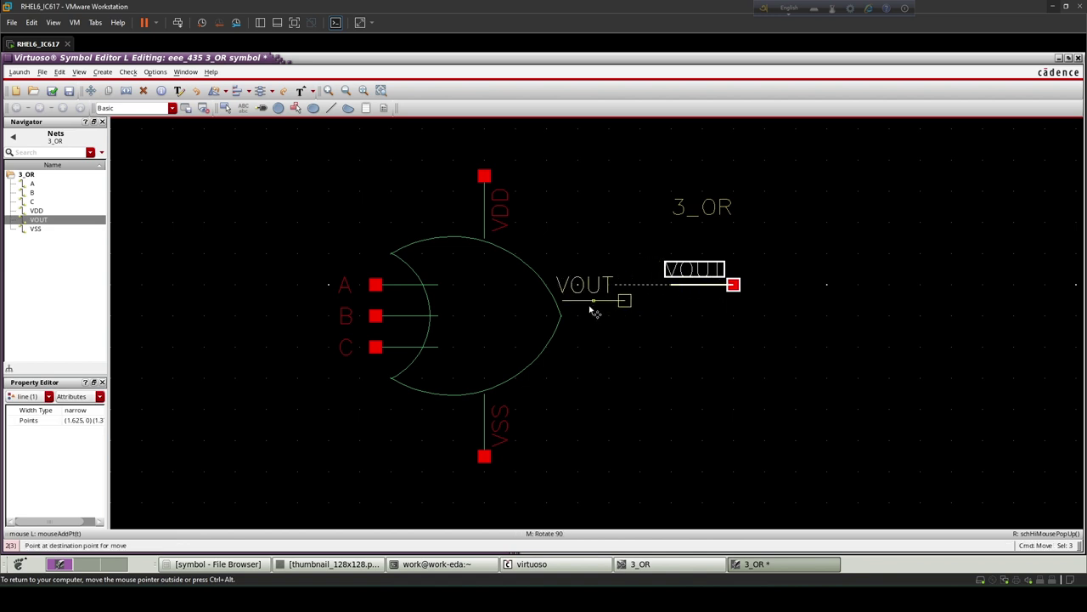
pyautogui.click(696, 222)
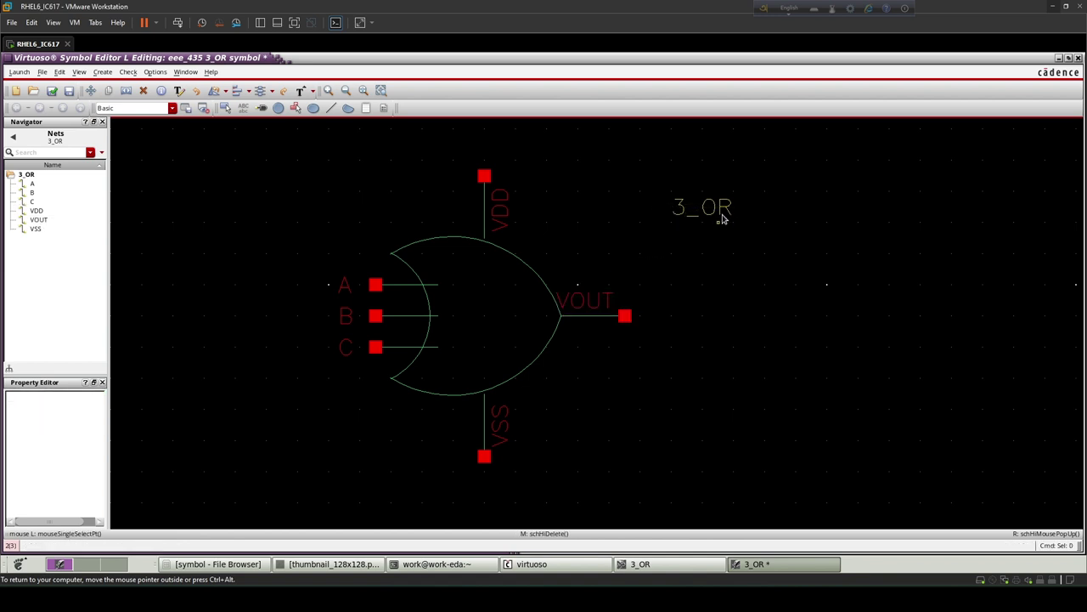
pyautogui.click(719, 206)
pyautogui.moveTo(719, 206)
pyautogui.mouseDown()
pyautogui.moveTo(482, 308)
pyautogui.moveTo(507, 309)
pyautogui.mouseUp()
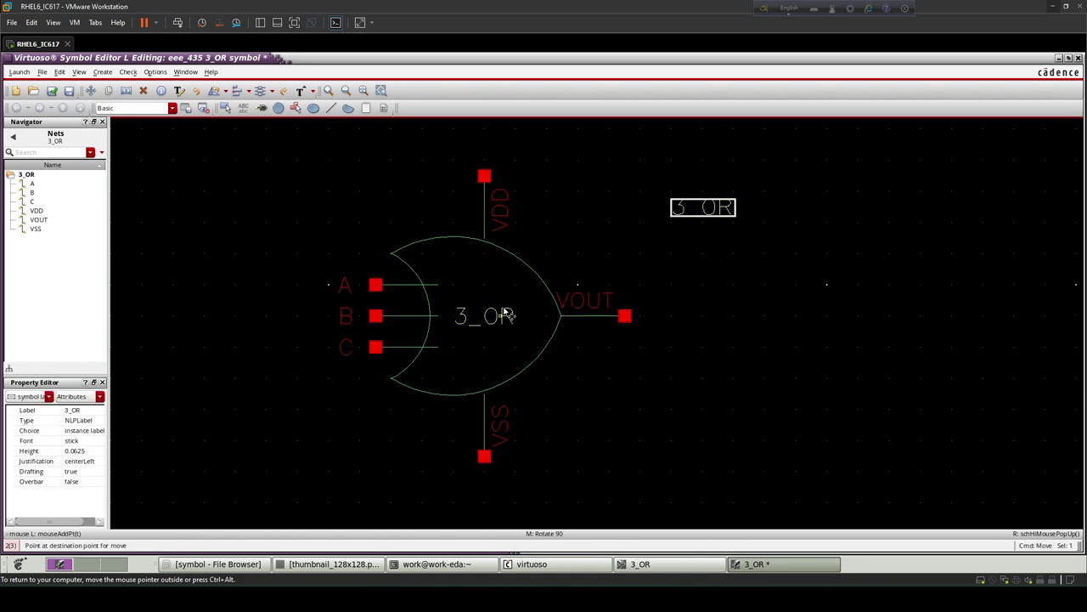
pyautogui.click(507, 310)
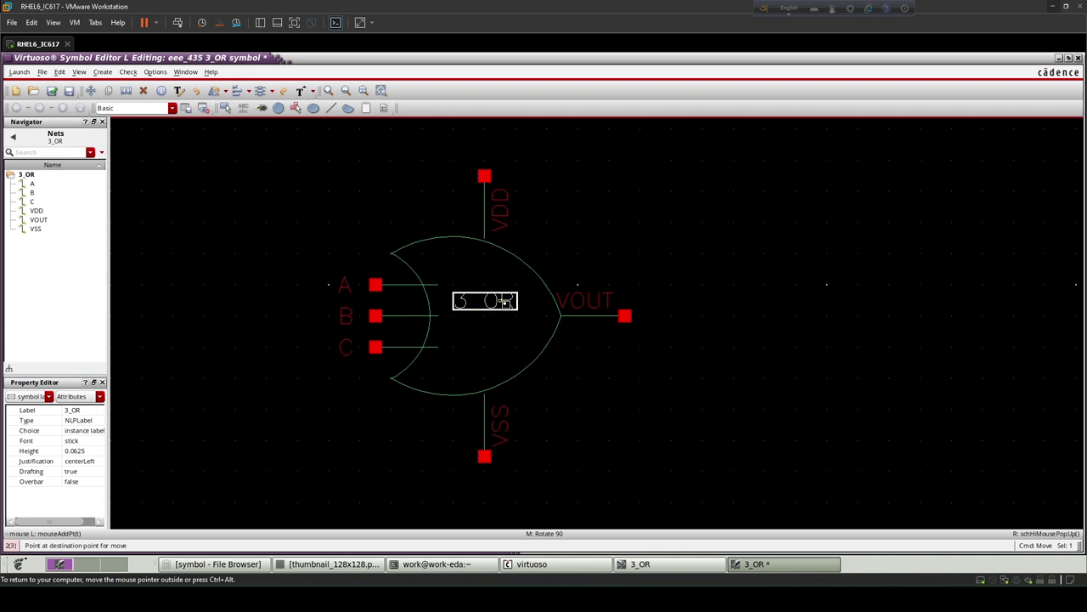
pyautogui.click(591, 380)
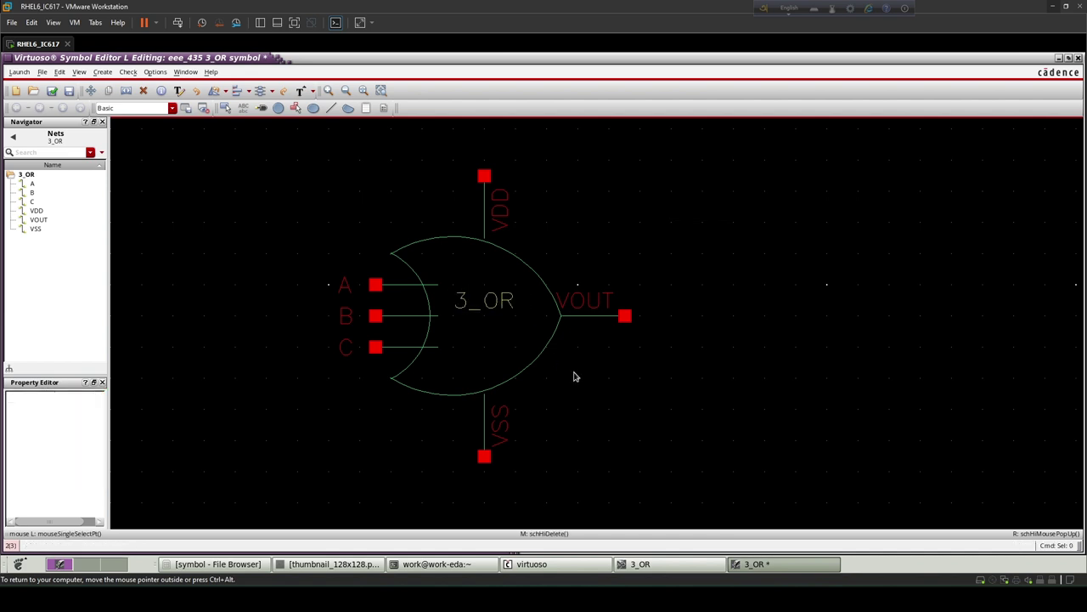
pyautogui.press('f')
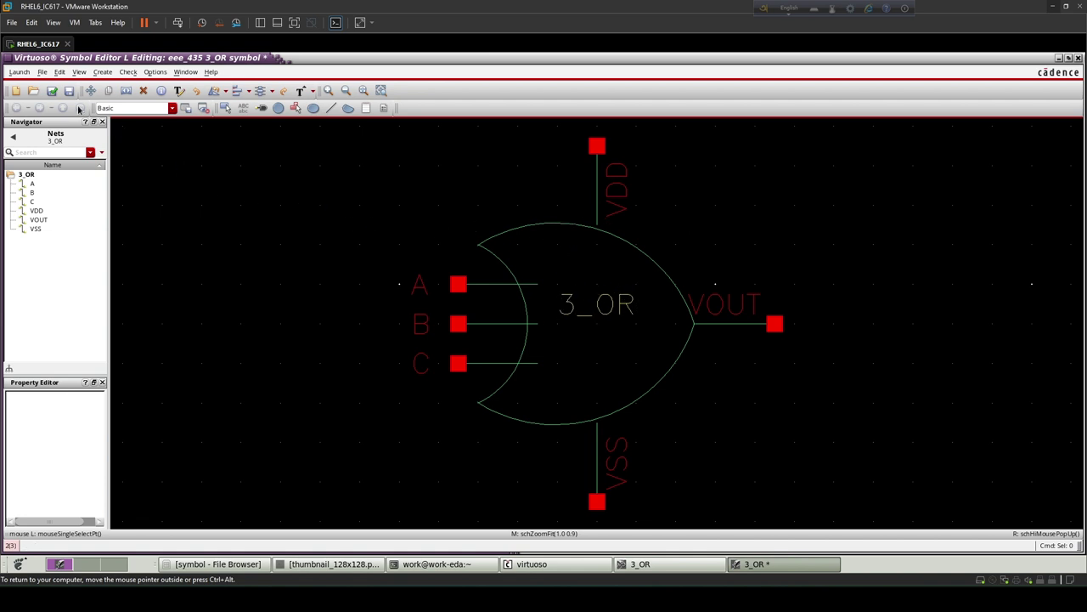
# - Save the 3_OR symbol and create a new 3_OR_Test schematic cellview in eee_435
pyautogui.click(53, 91)
pyautogui.click(557, 569)
pyautogui.click(562, 152)
pyautogui.moveTo(577, 170)
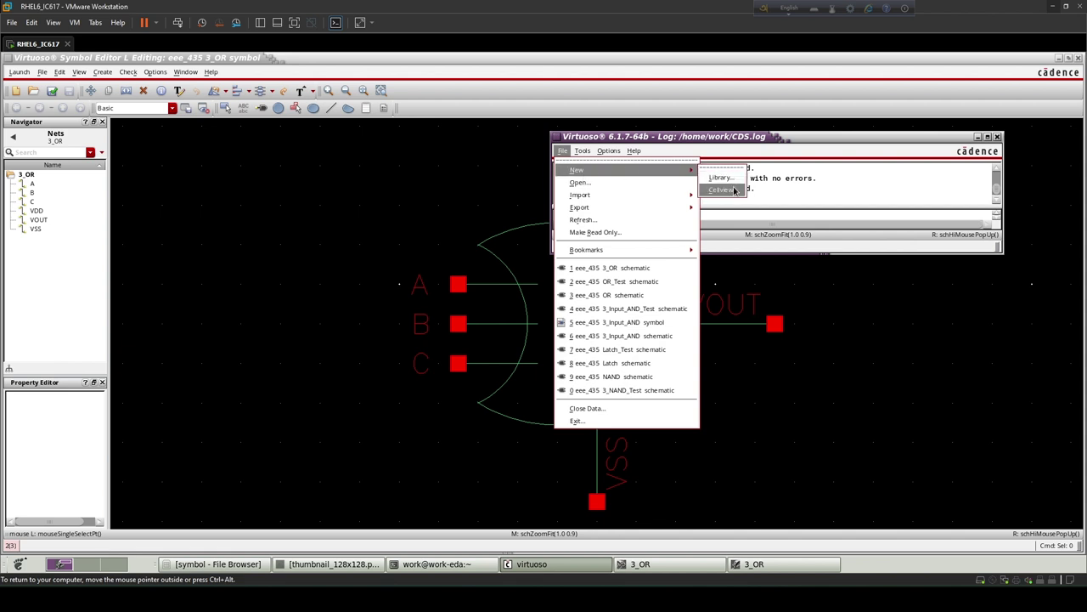
pyautogui.click(733, 189)
pyautogui.click(347, 181)
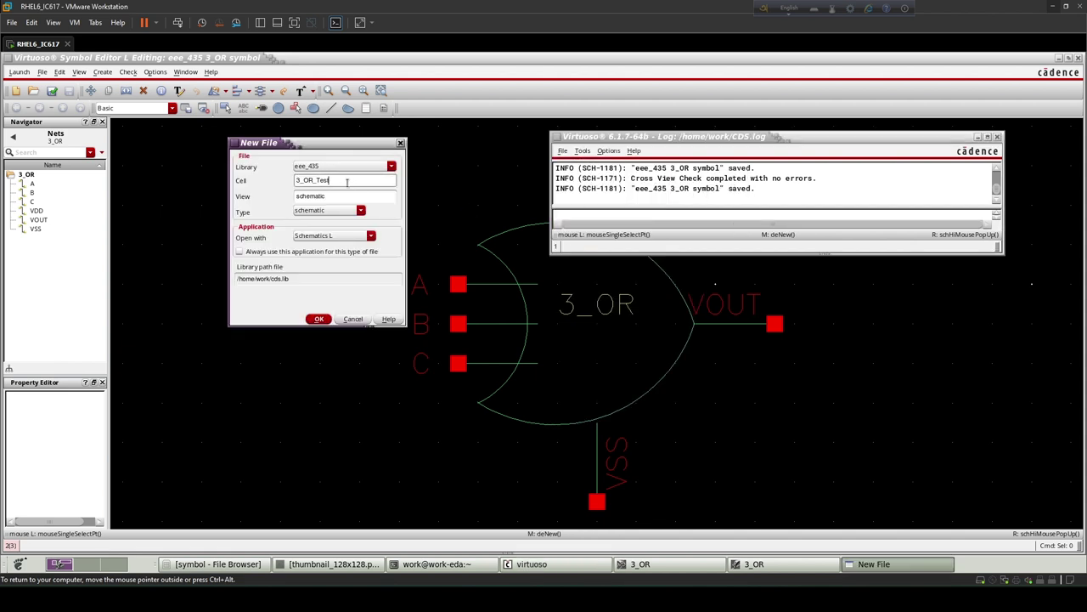
pyautogui.press('Return')
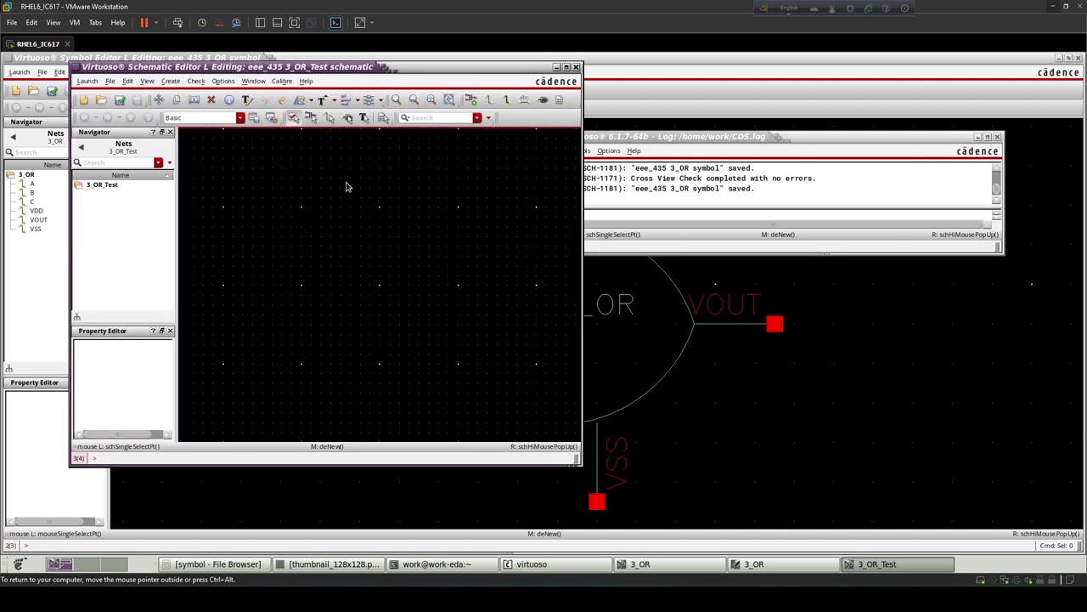
# - Place one eee_435 3_OR instance (I0) in the maximized test schematic and fit the view
pyautogui.click(566, 67)
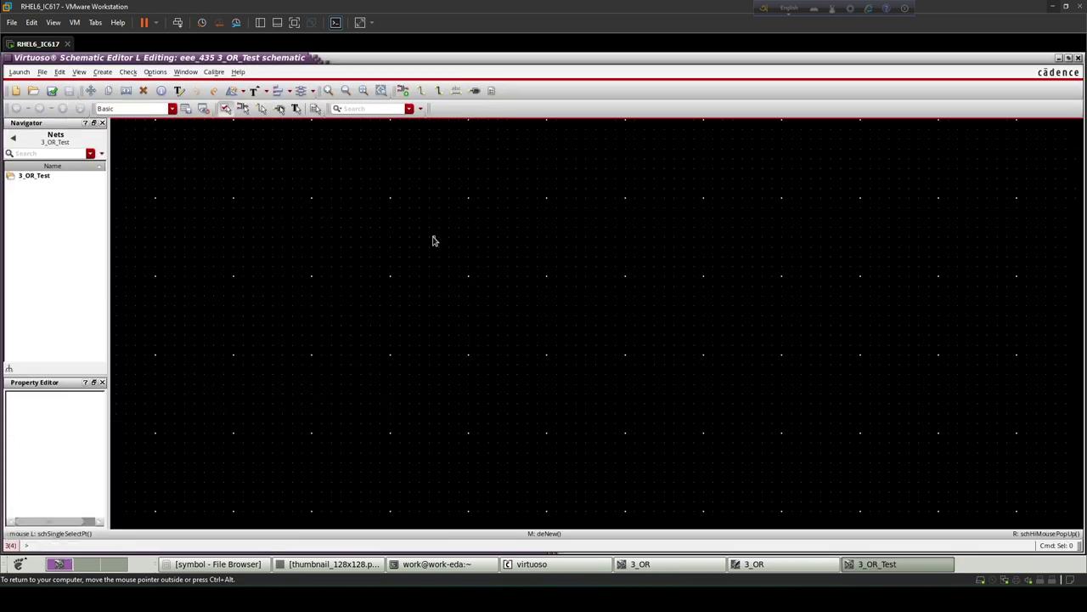
pyautogui.press('i')
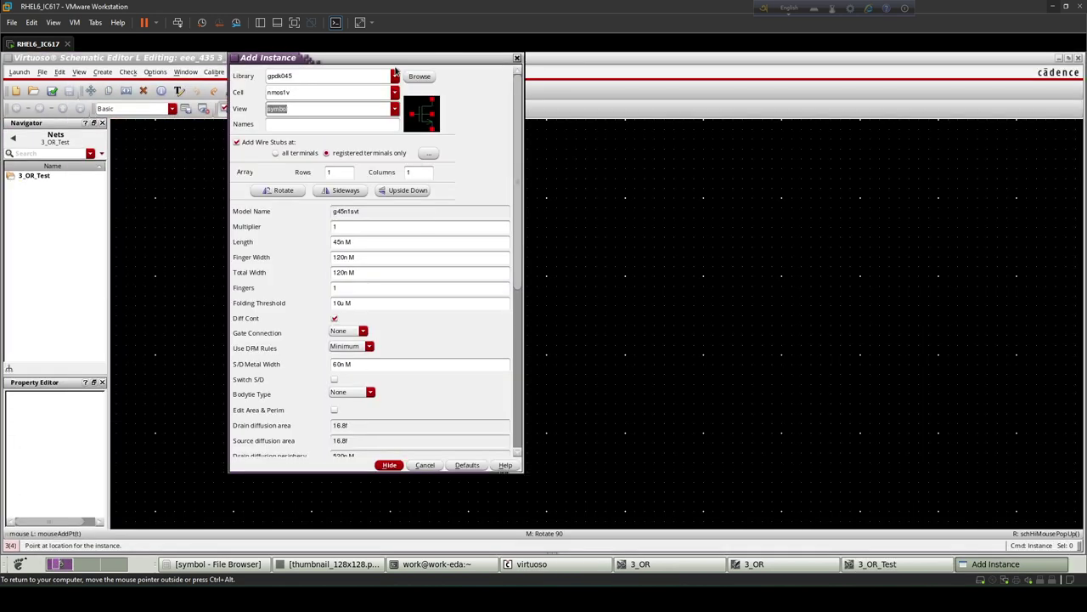
pyautogui.click(394, 77)
pyautogui.click(319, 122)
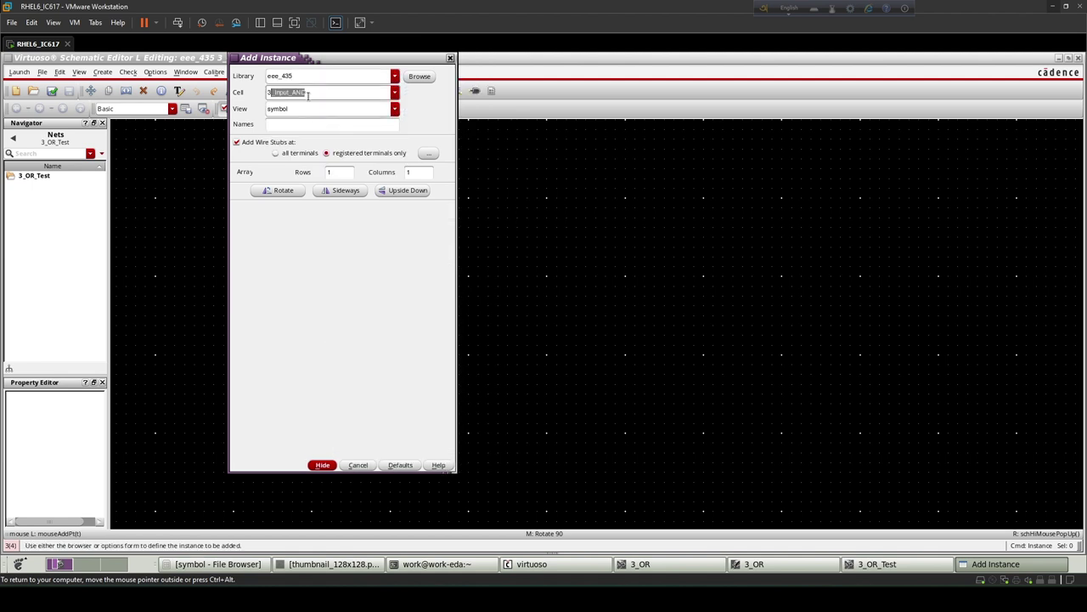
pyautogui.click(307, 94)
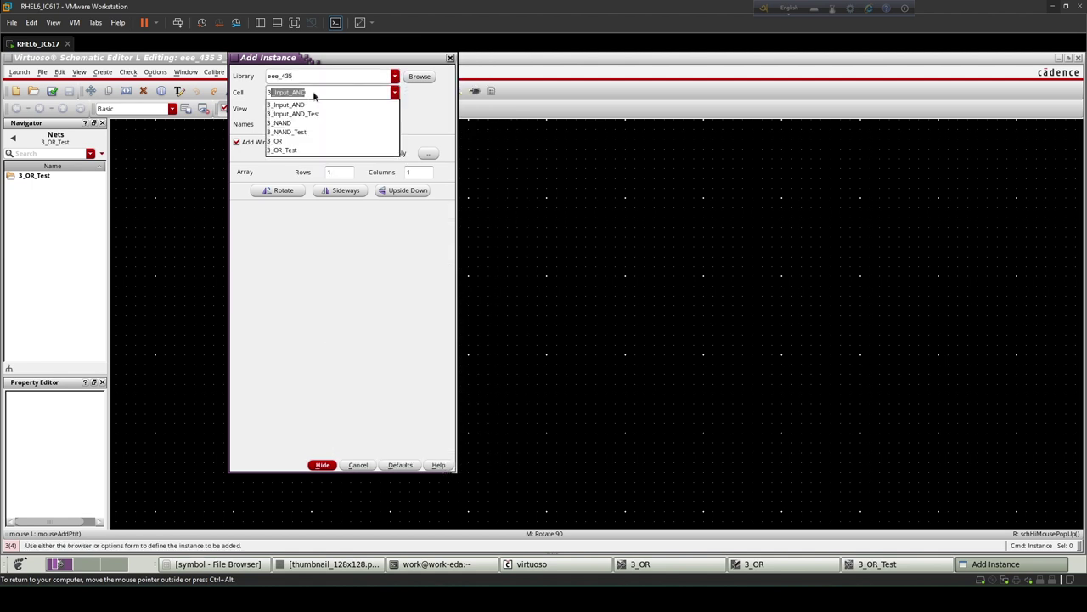
pyautogui.click(288, 141)
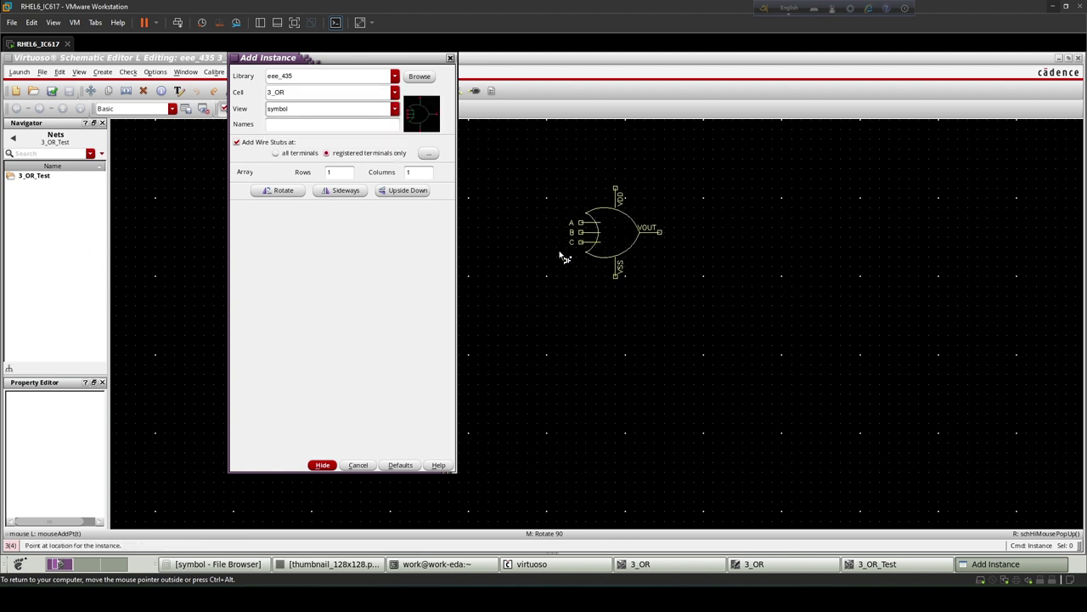
pyautogui.click(504, 293)
pyautogui.keyDown('ctrl'); pyautogui.scroll(3, 599, 257); pyautogui.keyUp('ctrl')
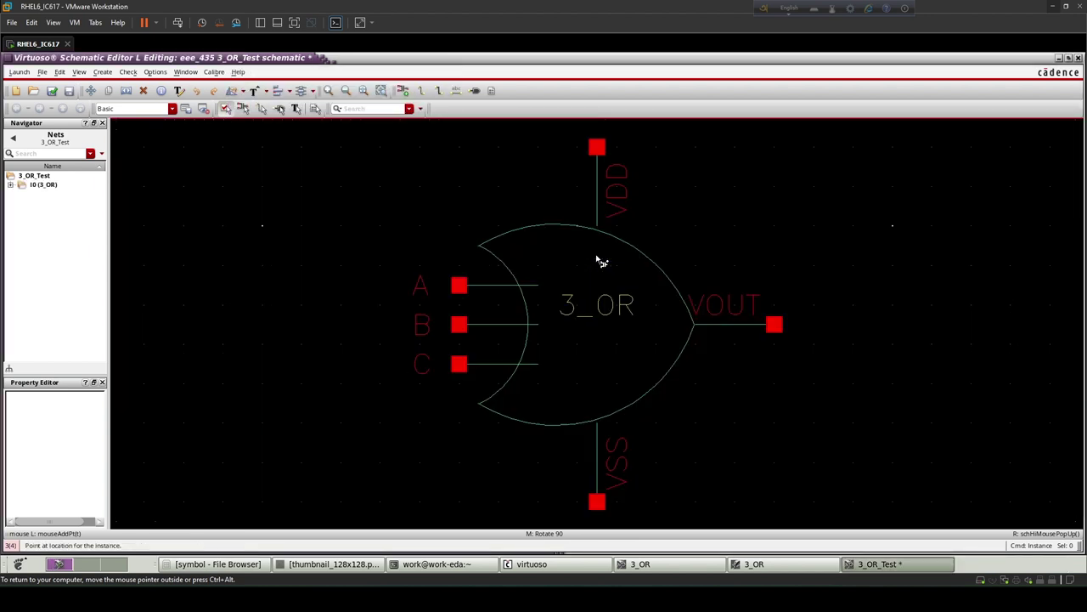
pyautogui.press('Escape')
pyautogui.press('f')
pyautogui.keyDown('ctrl'); pyautogui.scroll(-2, 548, 249); pyautogui.keyUp('ctrl')
pyautogui.click(575, 158)
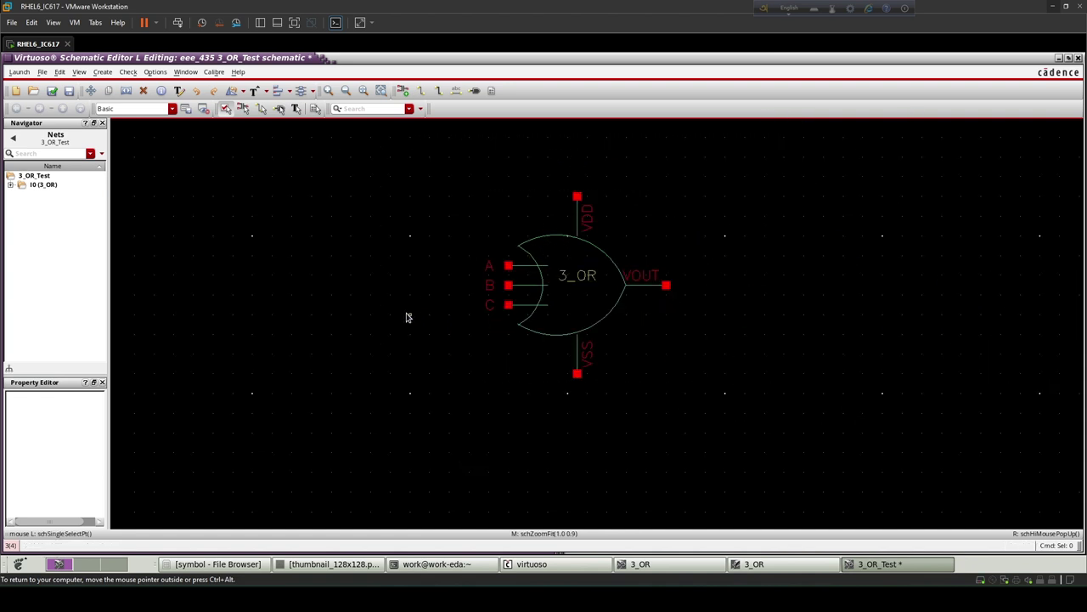
# - Place an analogLib vdc source, rotated horizontal, above the gate's inputs
pyautogui.press('i')
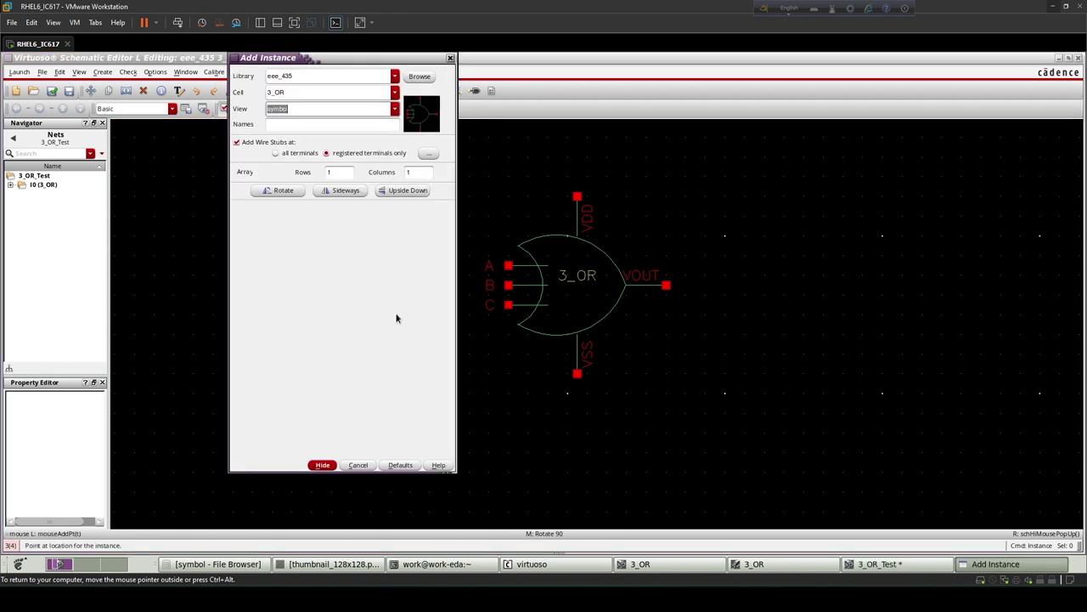
pyautogui.click(393, 77)
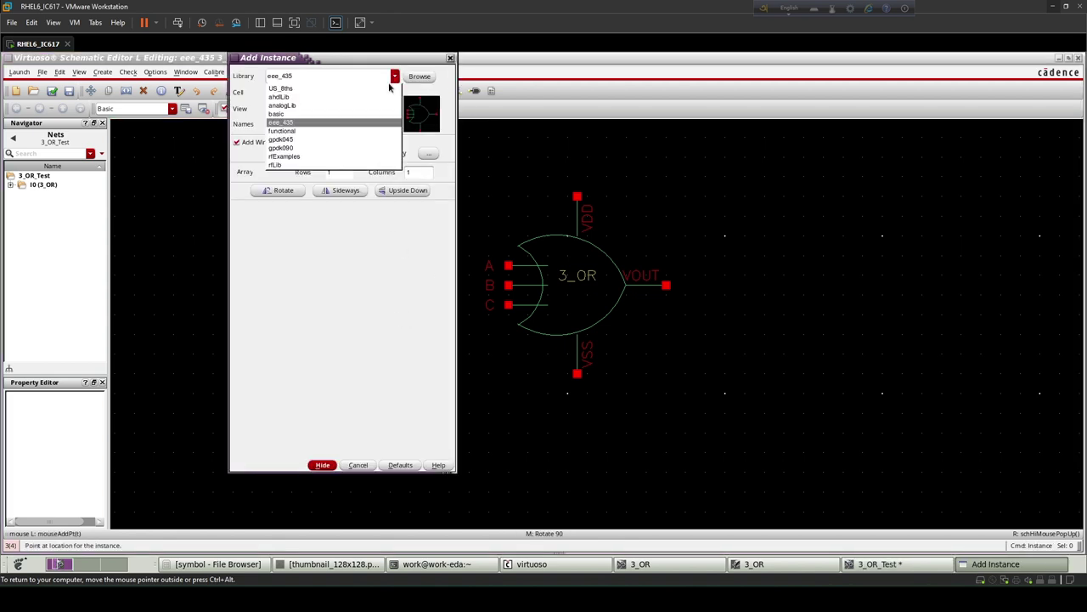
pyautogui.click(347, 106)
pyautogui.click(321, 93)
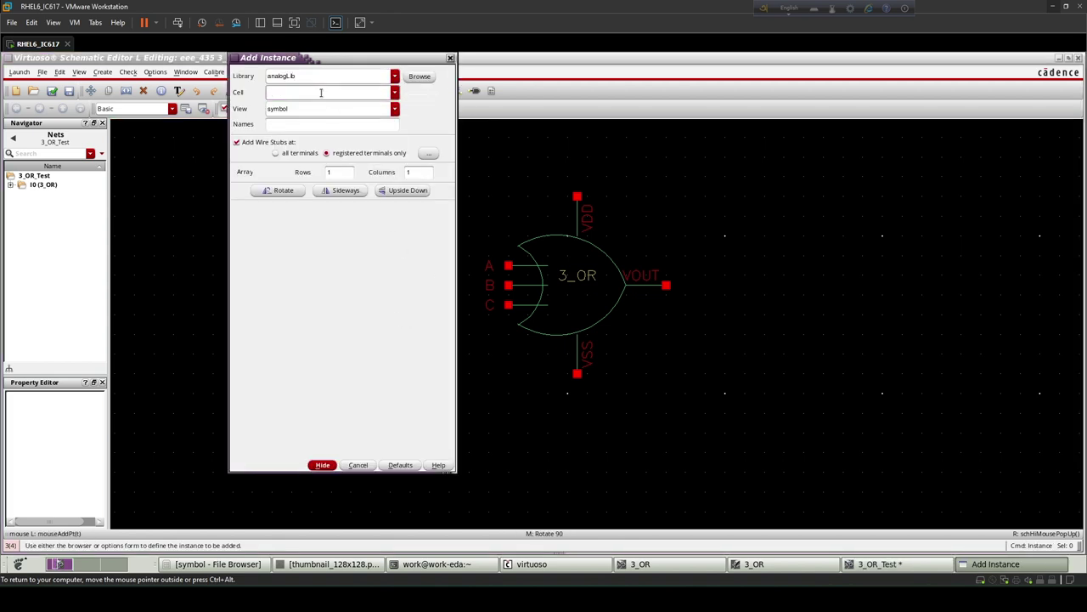
pyautogui.write('vdc')
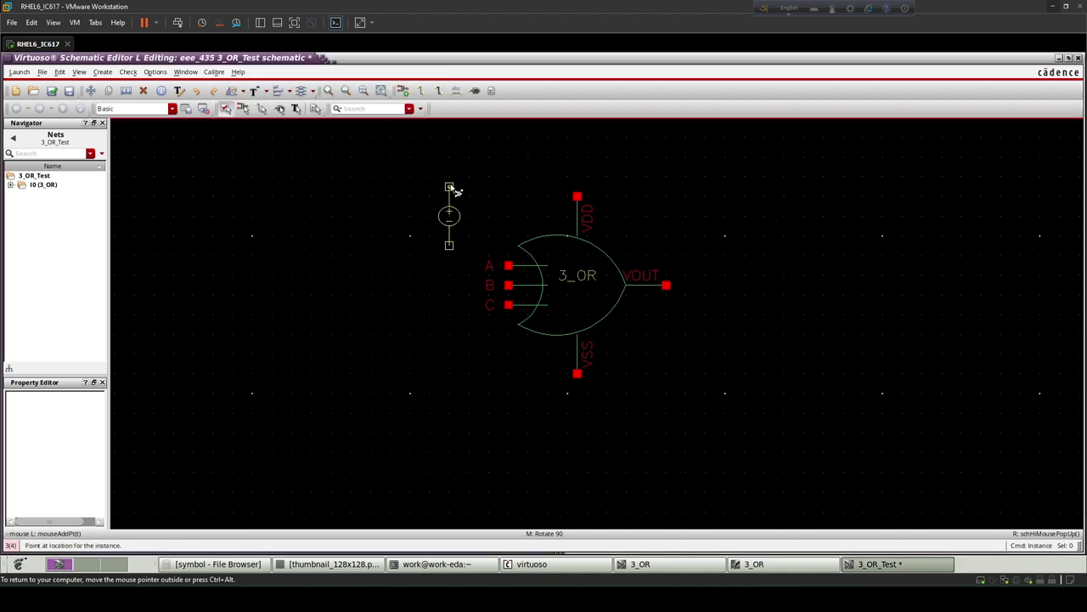
pyautogui.middleClick(455, 189)
pyautogui.click(451, 200)
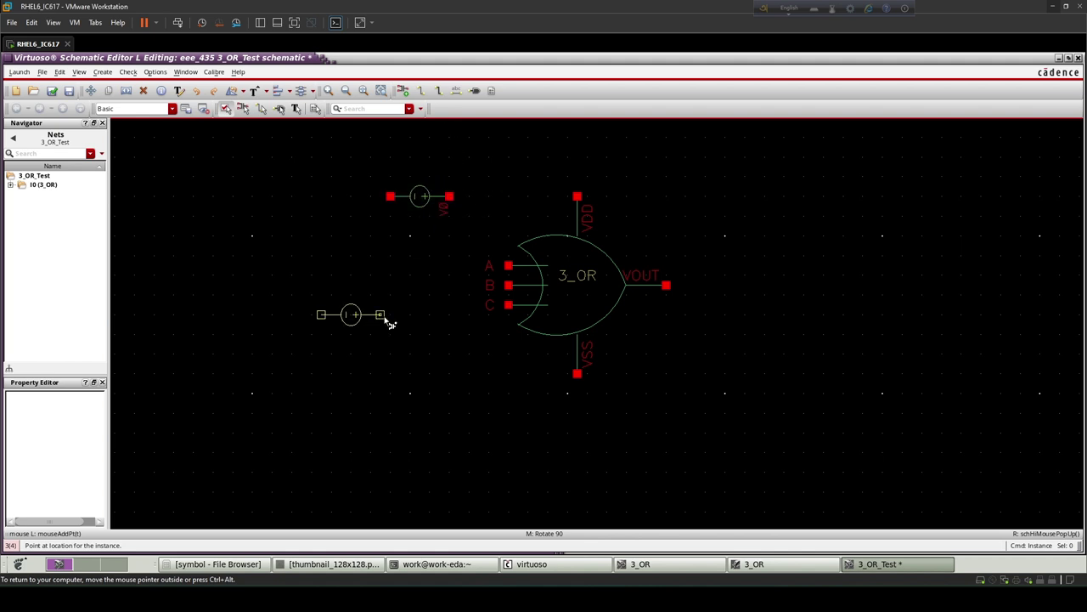
pyautogui.press('Escape')
# - Place three analogLib vpulse sources V1, V2 and V3 side by side
pyautogui.press('i')
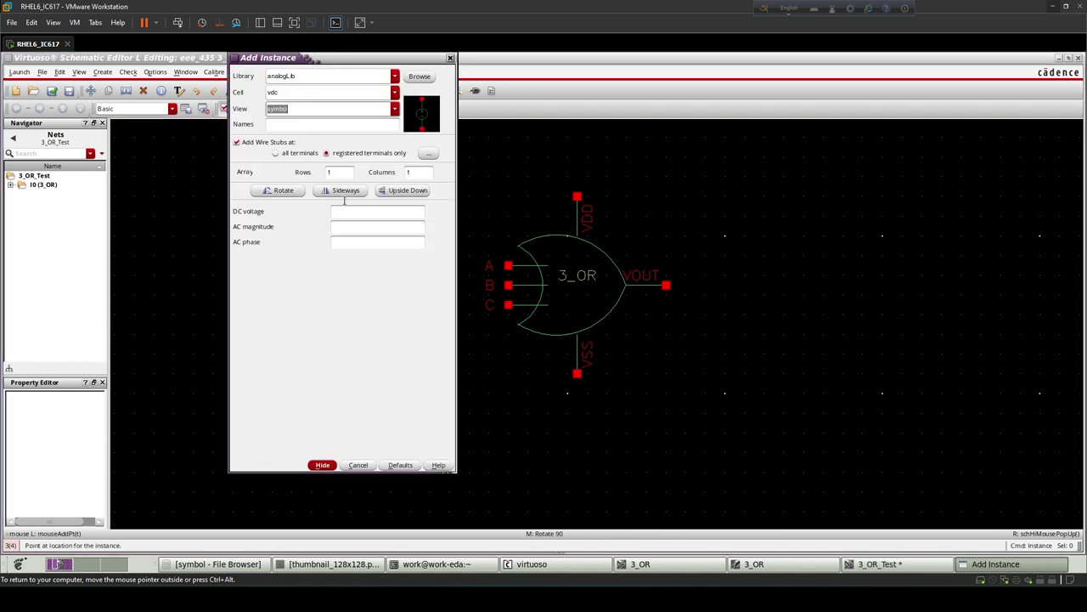
pyautogui.doubleClick(308, 96)
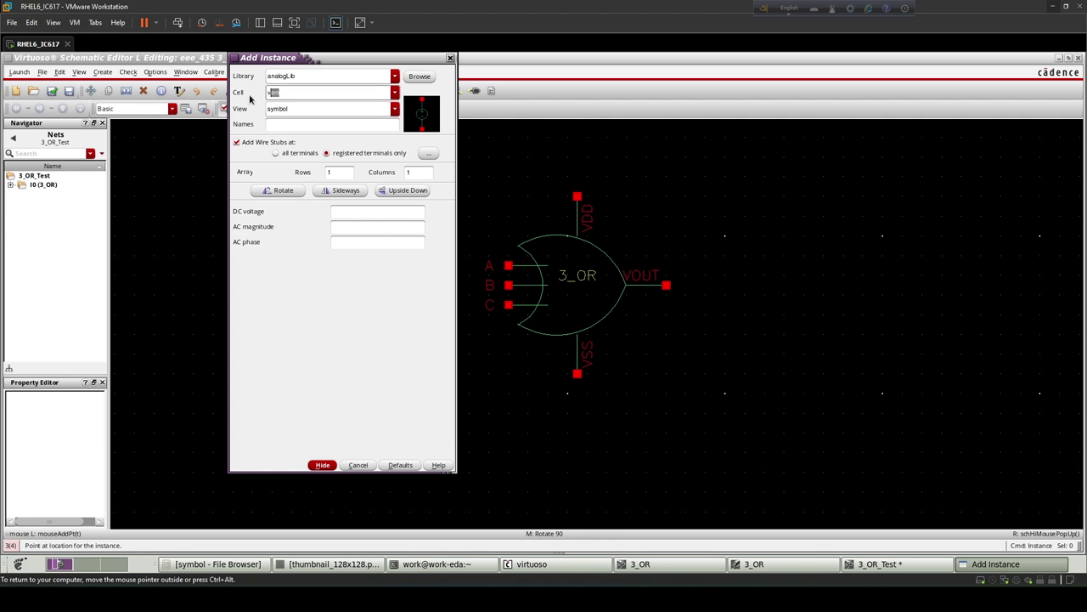
pyautogui.write('vpuls')
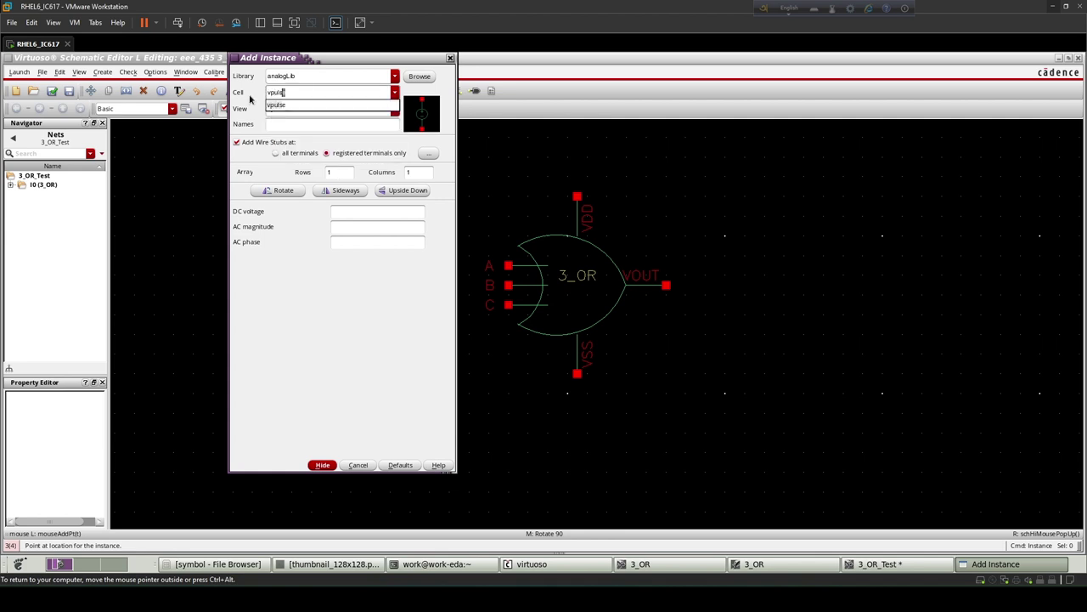
pyautogui.click(293, 105)
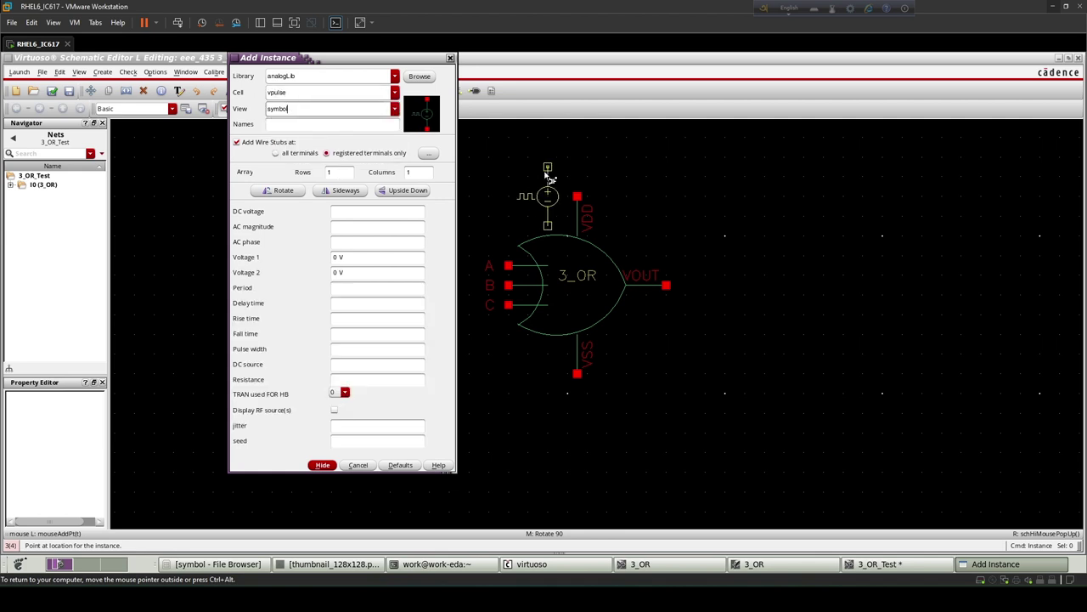
pyautogui.click(322, 316)
pyautogui.click(400, 317)
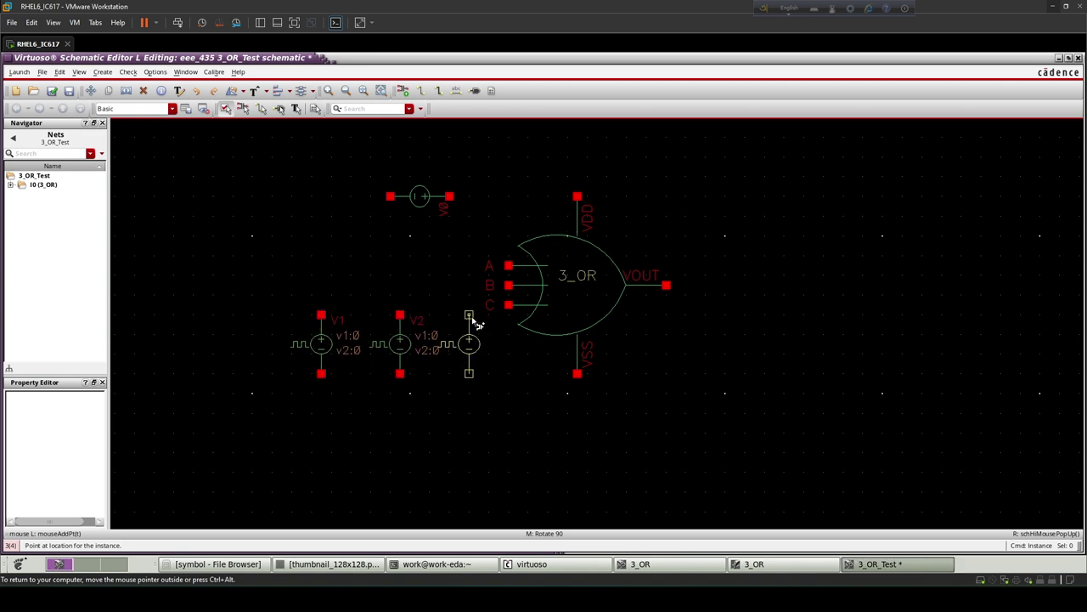
pyautogui.click(466, 320)
pyautogui.press('Escape')
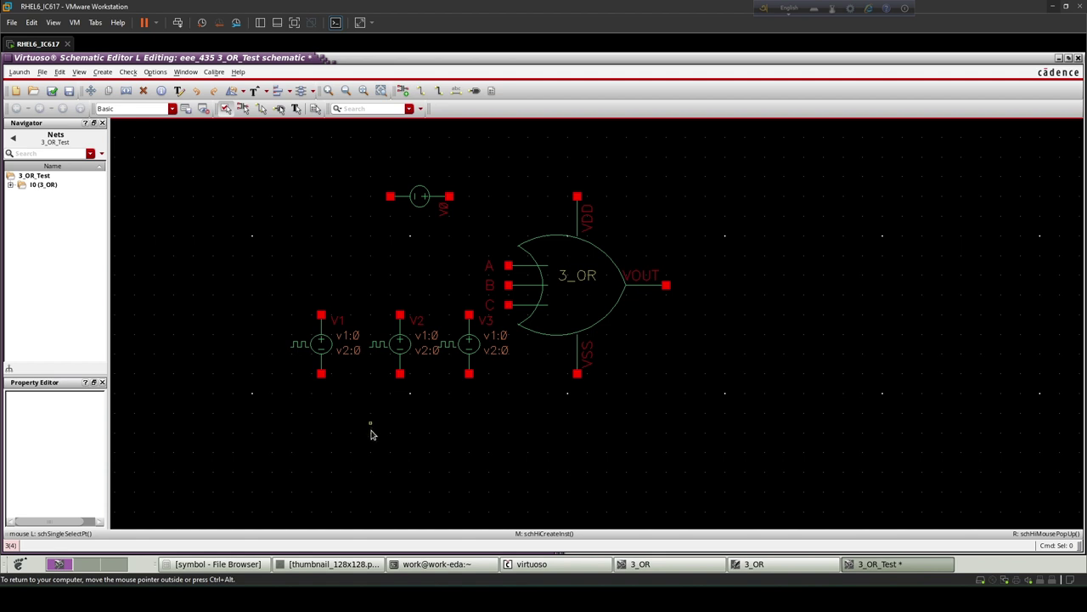
# - Add a gnd symbol on the gate's VSS pin
pyautogui.press('i')
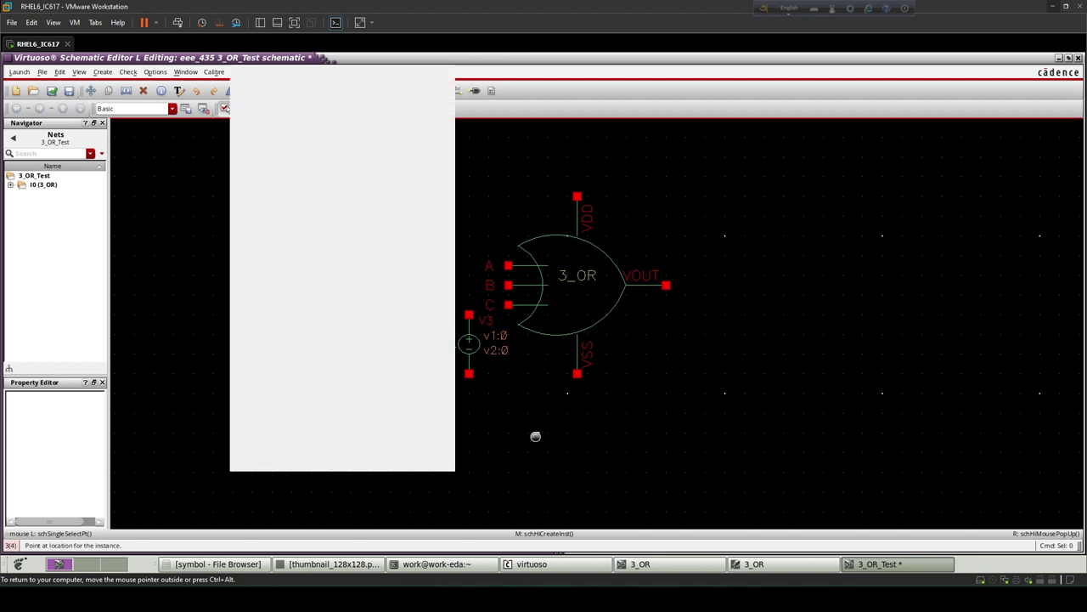
pyautogui.write('gnd')
pyautogui.press('Return')
pyautogui.click(578, 394)
pyautogui.press('Escape')
pyautogui.click(544, 225)
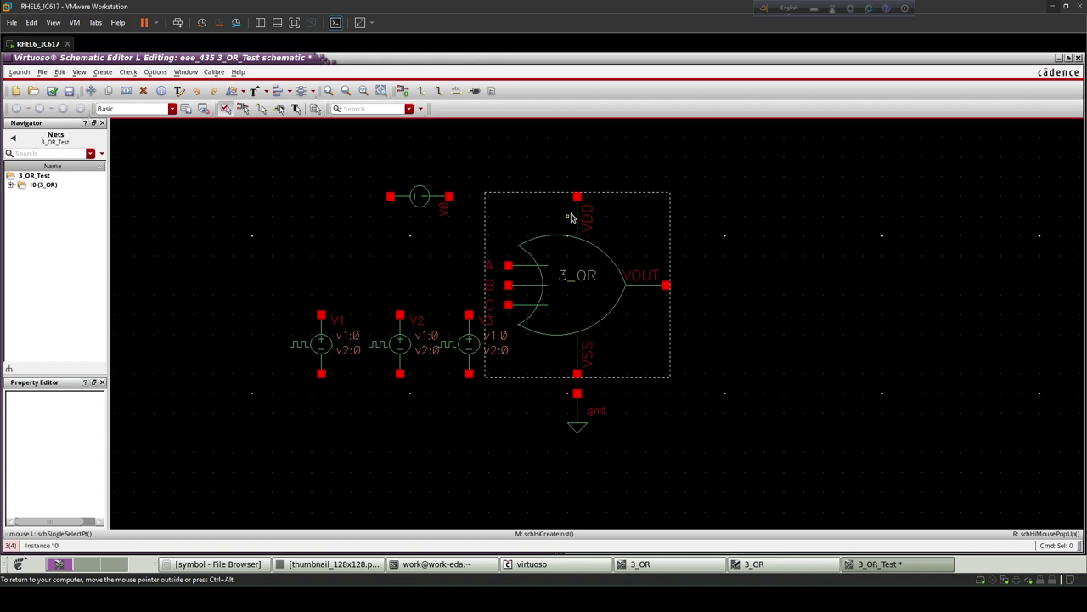
pyautogui.click(480, 213)
# - Wire the DC source to VDD and chain all source bottoms to VSS and ground
pyautogui.press('w')
pyautogui.click(450, 196)
pyautogui.click(578, 197)
pyautogui.click(390, 197)
pyautogui.click(272, 198)
pyautogui.click(321, 374)
pyautogui.click(400, 374)
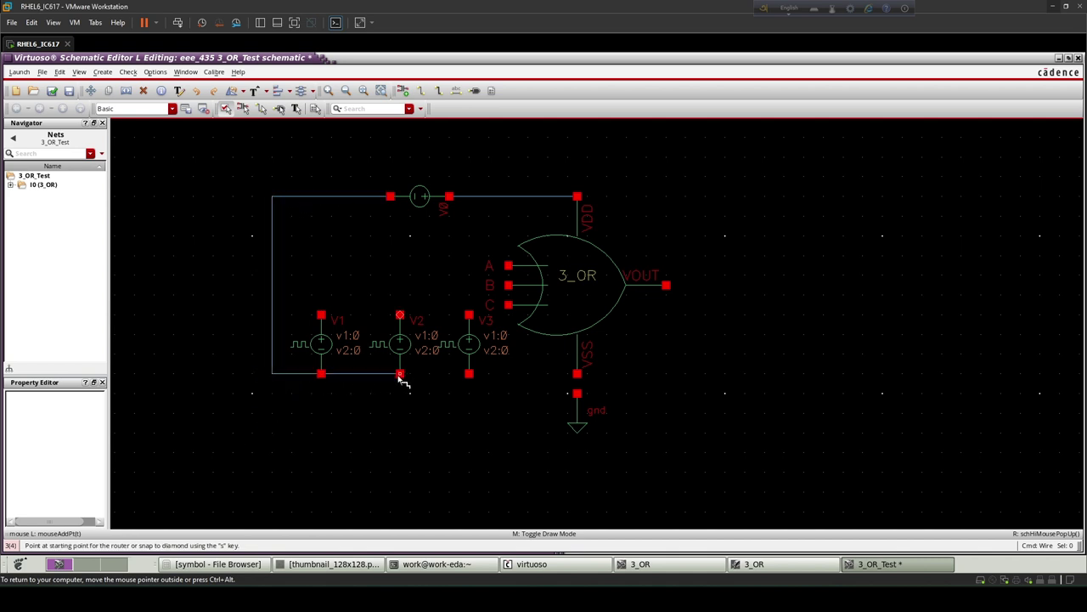
pyautogui.click(469, 374)
pyautogui.click(469, 375)
pyautogui.click(577, 375)
pyautogui.click(578, 374)
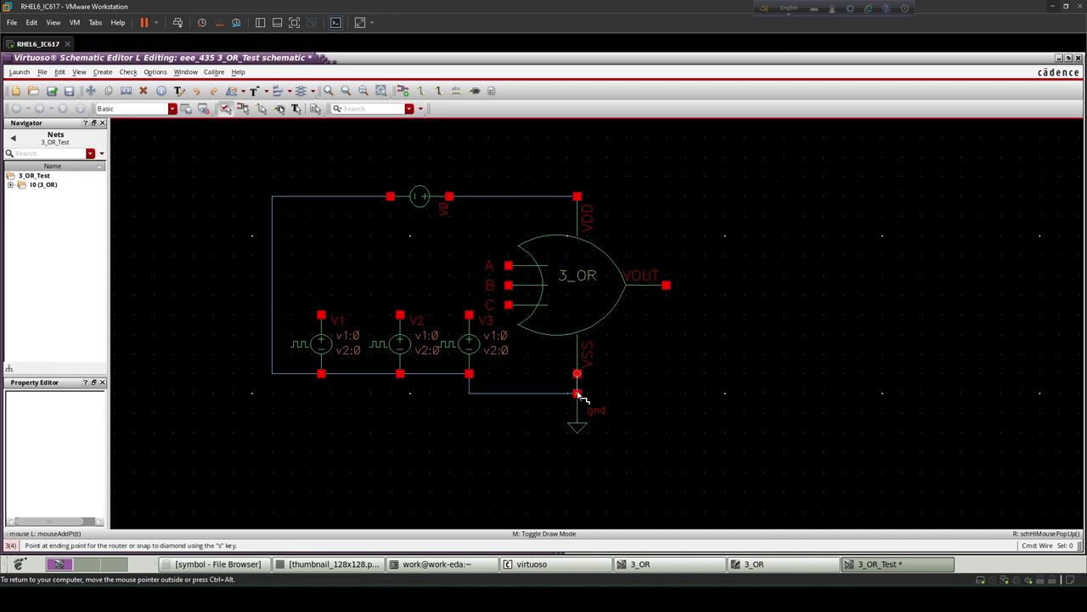
pyautogui.click(508, 304)
# - Connect V3, V2, V1 tops to inputs C, B, A and run a wire out from VOUT
pyautogui.click(469, 315)
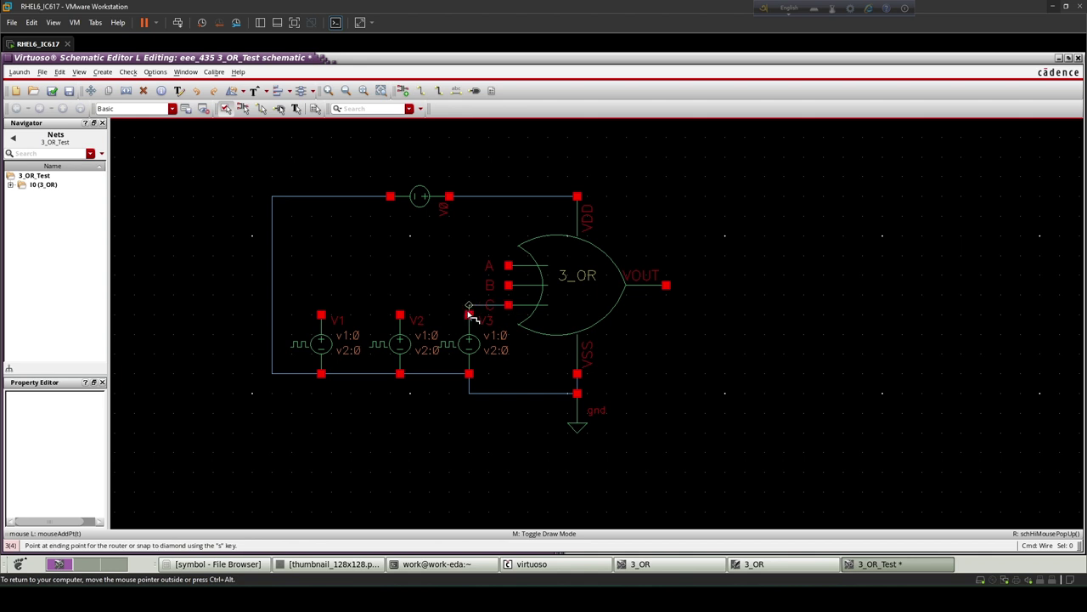
pyautogui.click(400, 315)
pyautogui.click(508, 285)
pyautogui.click(322, 315)
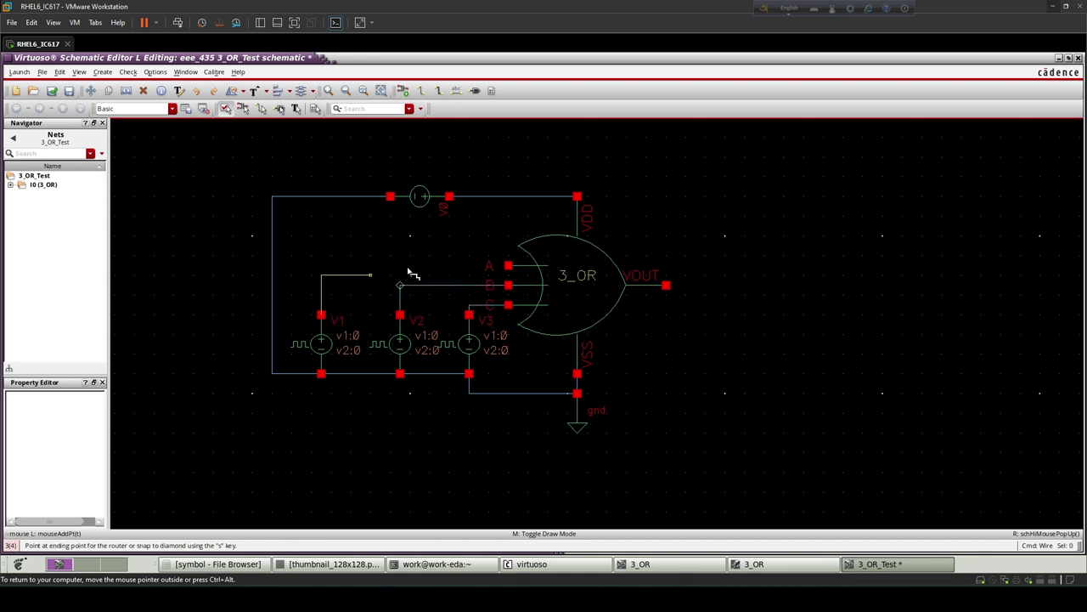
pyautogui.click(508, 265)
pyautogui.click(668, 286)
pyautogui.doubleClick(814, 285)
# - Place an output pin named Vout right of the VOUT wire, with its label beside it
pyautogui.press('p')
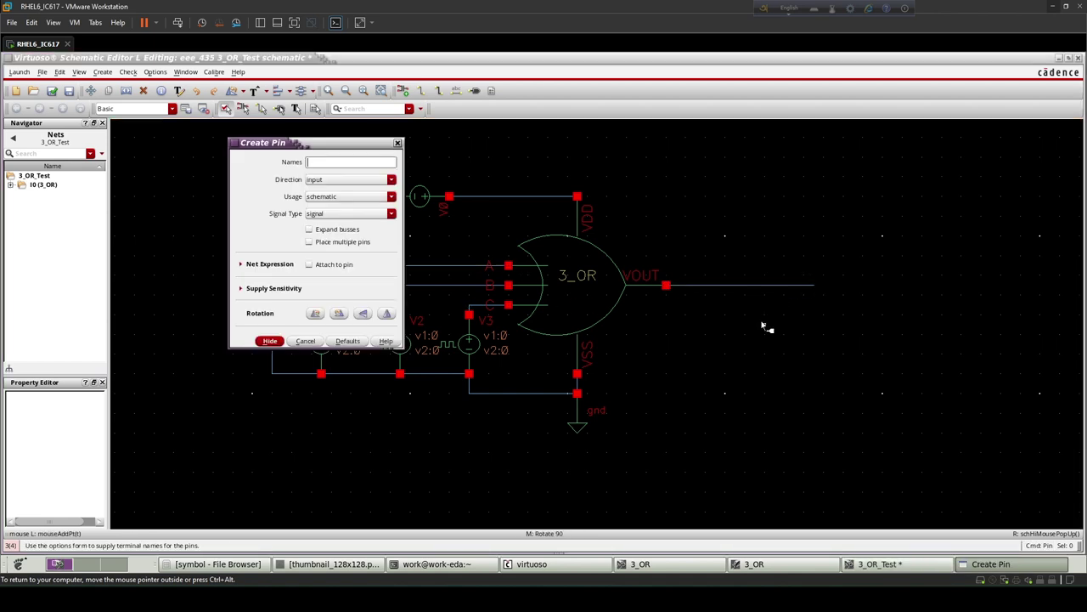
pyautogui.click(321, 181)
pyautogui.click(332, 161)
pyautogui.press('Return')
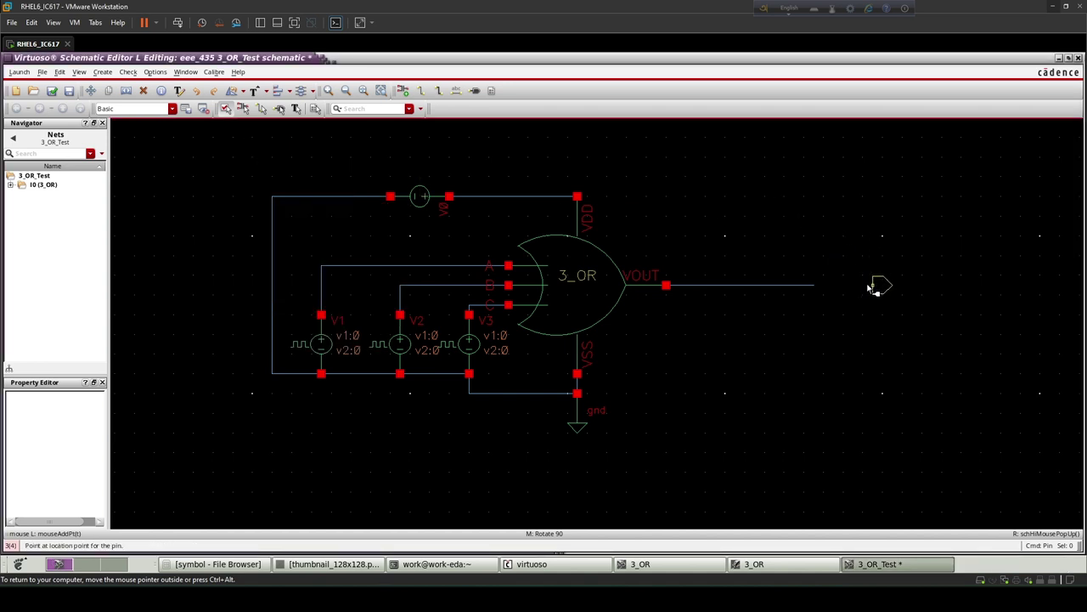
pyautogui.click(854, 284)
pyautogui.moveTo(828, 286); pyautogui.dragTo(888, 278)
pyautogui.click(899, 291)
# - Wire the Vout pin to the gate's VOUT wire and fit the schematic in view
pyautogui.press('w')
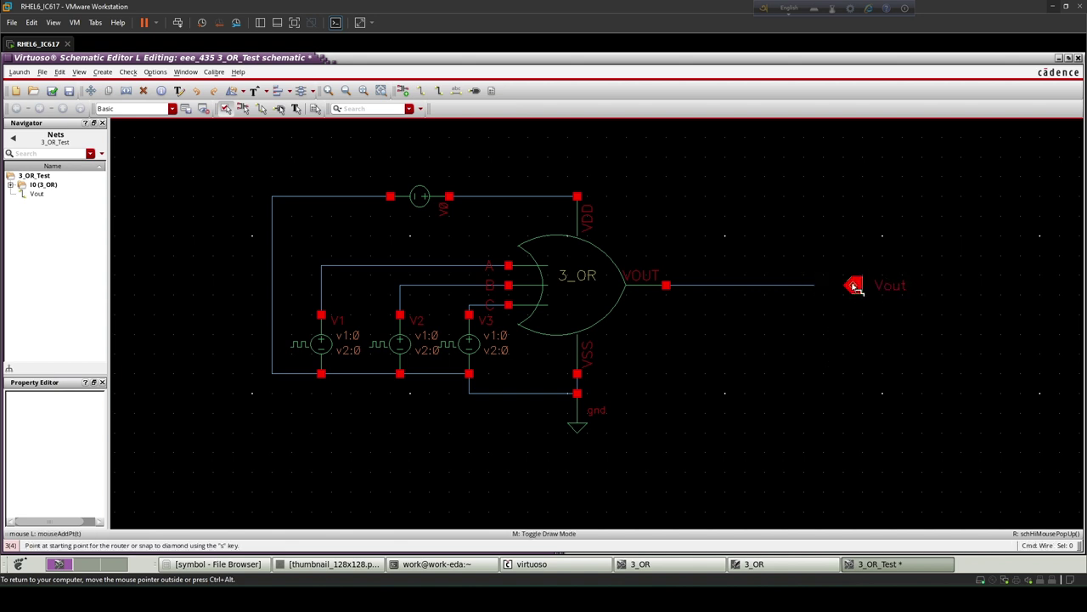
pyautogui.click(854, 285)
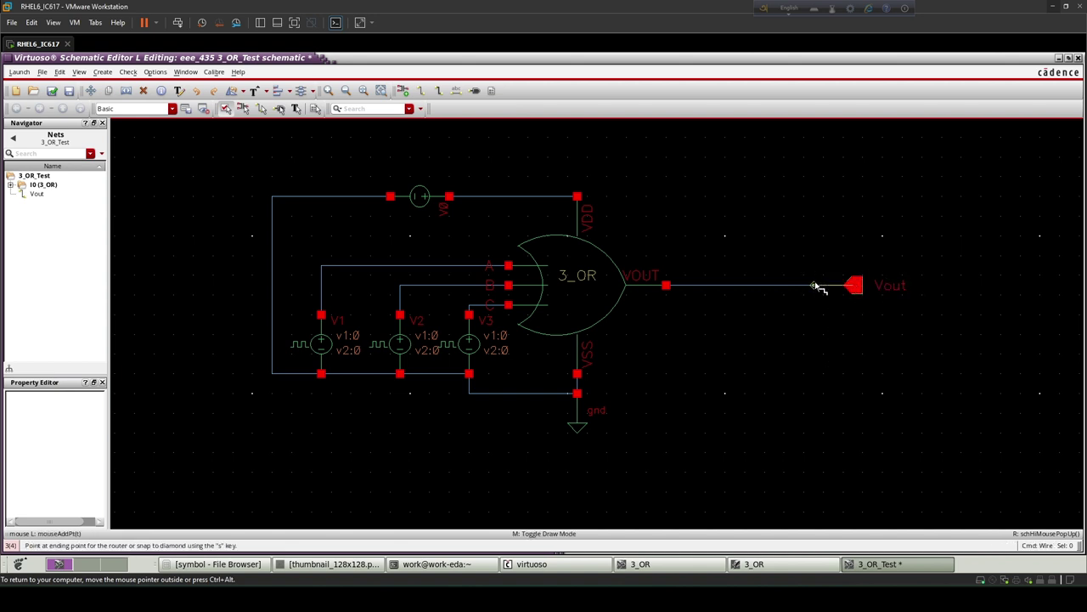
pyautogui.click(822, 285)
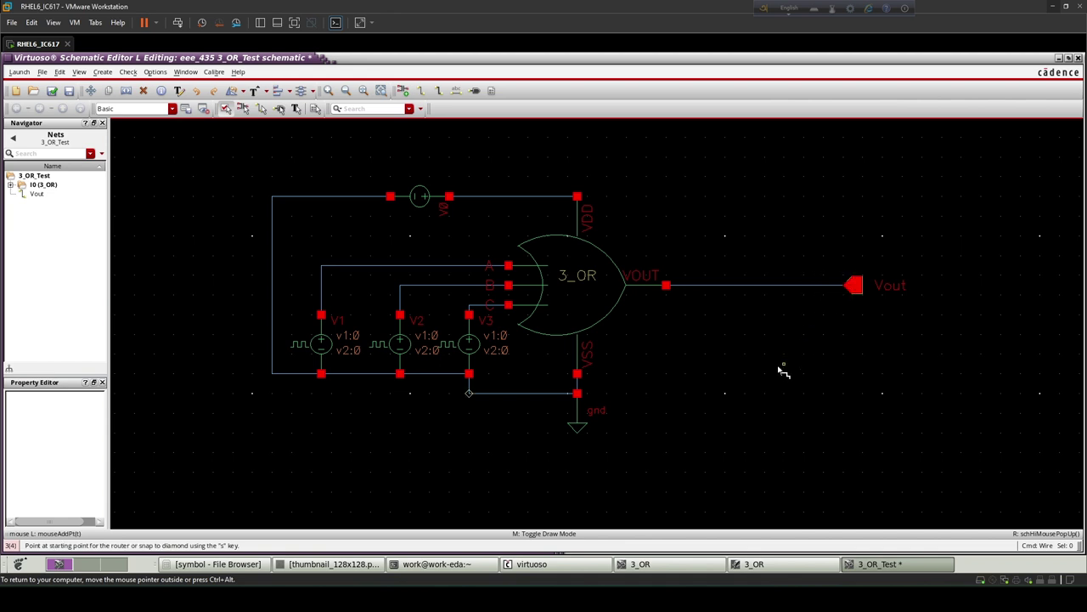
pyautogui.press('Escape')
pyautogui.scroll(2, 684, 373)
pyautogui.click(632, 347)
pyautogui.keyDown('ctrl'); pyautogui.scroll(-2, 613, 345); pyautogui.keyUp('ctrl')
pyautogui.middleClick(655, 376)
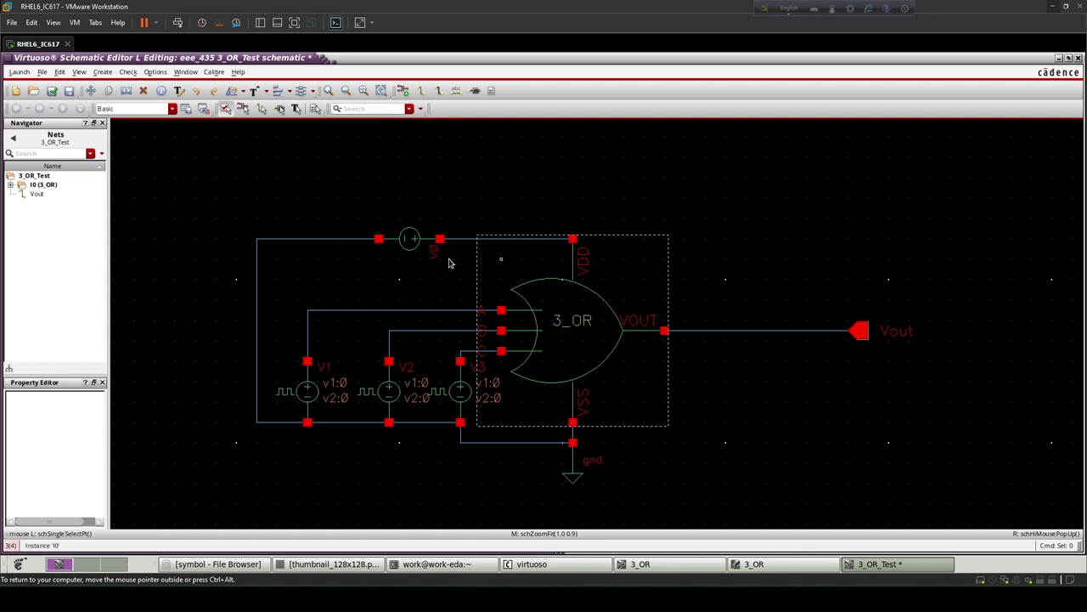
# - Confirm DC source V0's voltage at 1.2 V
pyautogui.doubleClick(406, 245)
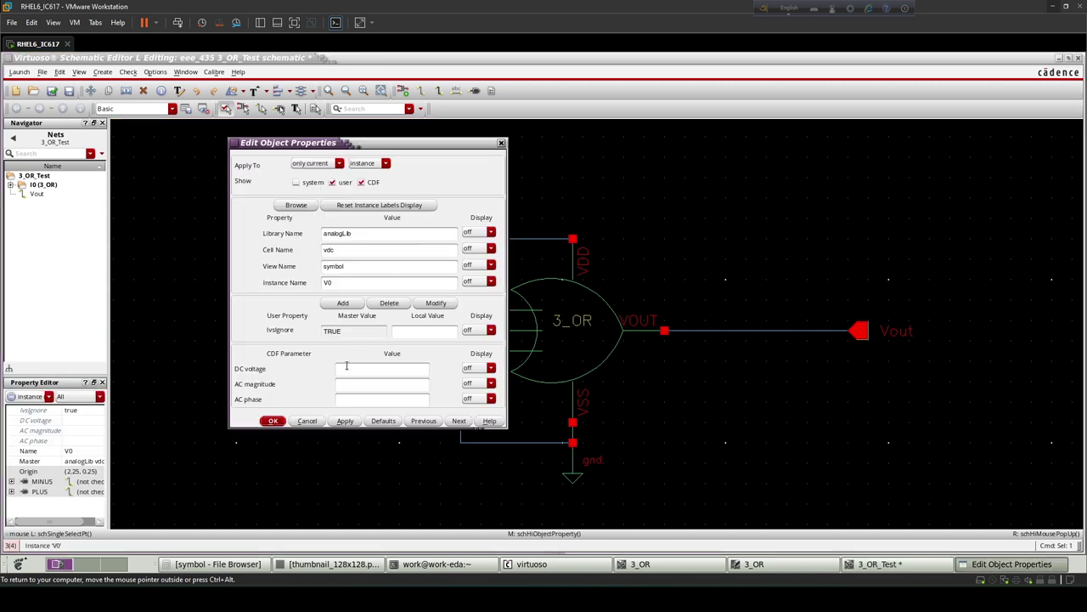
pyautogui.click(346, 367)
pyautogui.write('1.2 V')
pyautogui.click(273, 420)
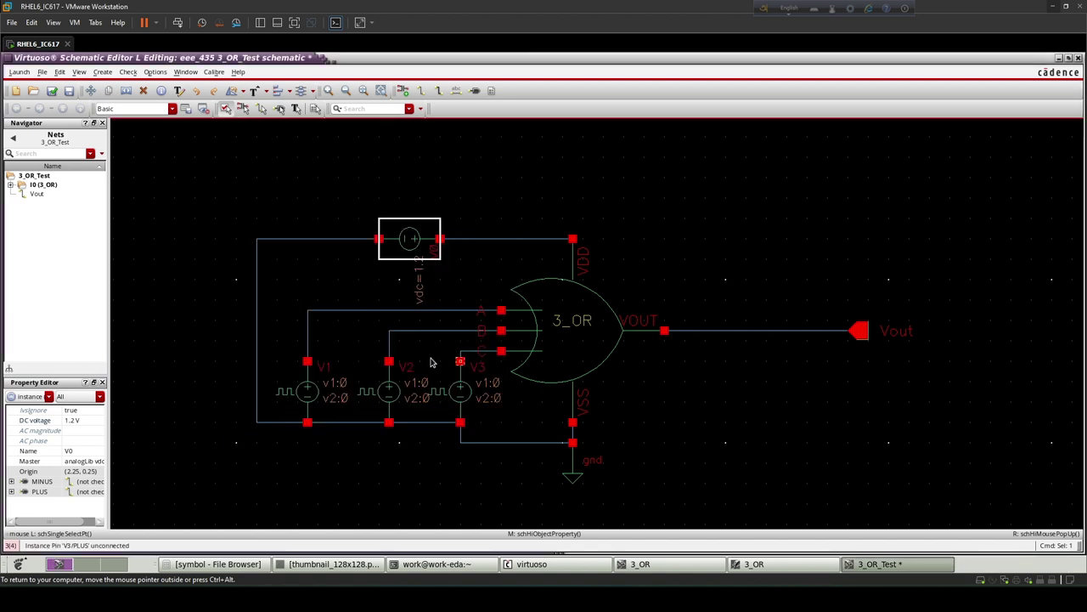
# - Set pulse source V1 to Voltage 1 of 1.2 V, 80 ns period, 40 ns pulse width
pyautogui.doubleClick(305, 392)
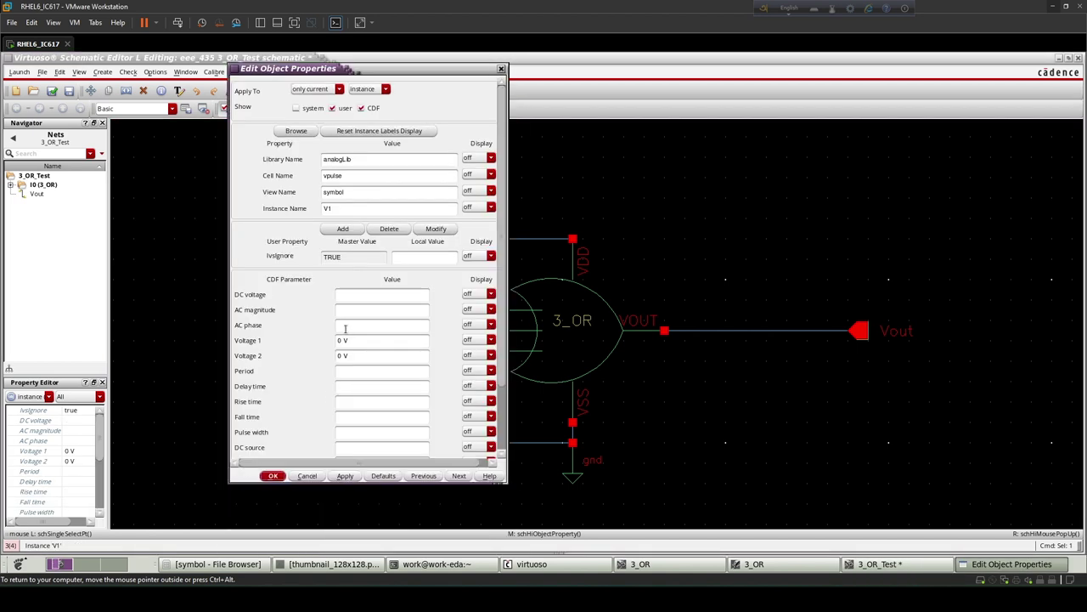
pyautogui.doubleClick(342, 340)
pyautogui.write('1.2')
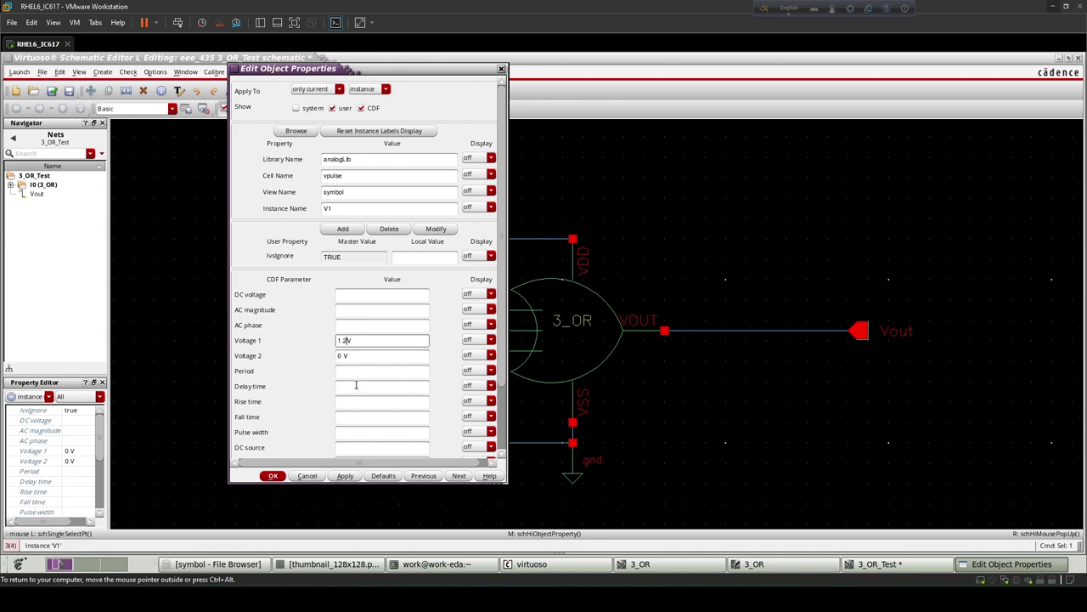
pyautogui.moveTo(375, 341); pyautogui.dragTo(318, 342)
pyautogui.write('1')
pyautogui.click(357, 370)
pyautogui.write('80n')
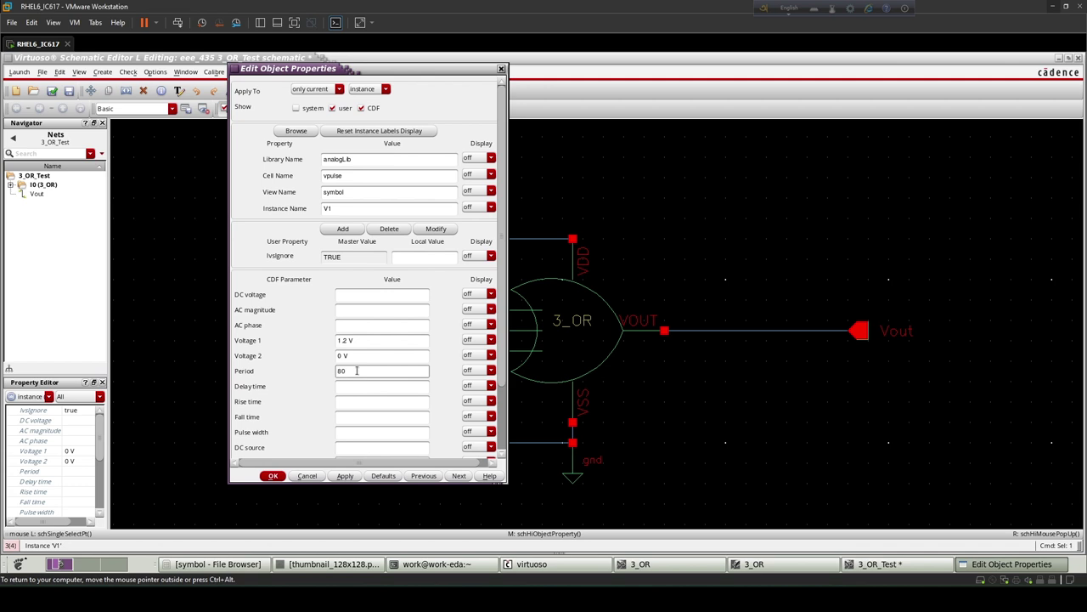
pyautogui.click(348, 434)
pyautogui.write('40n')
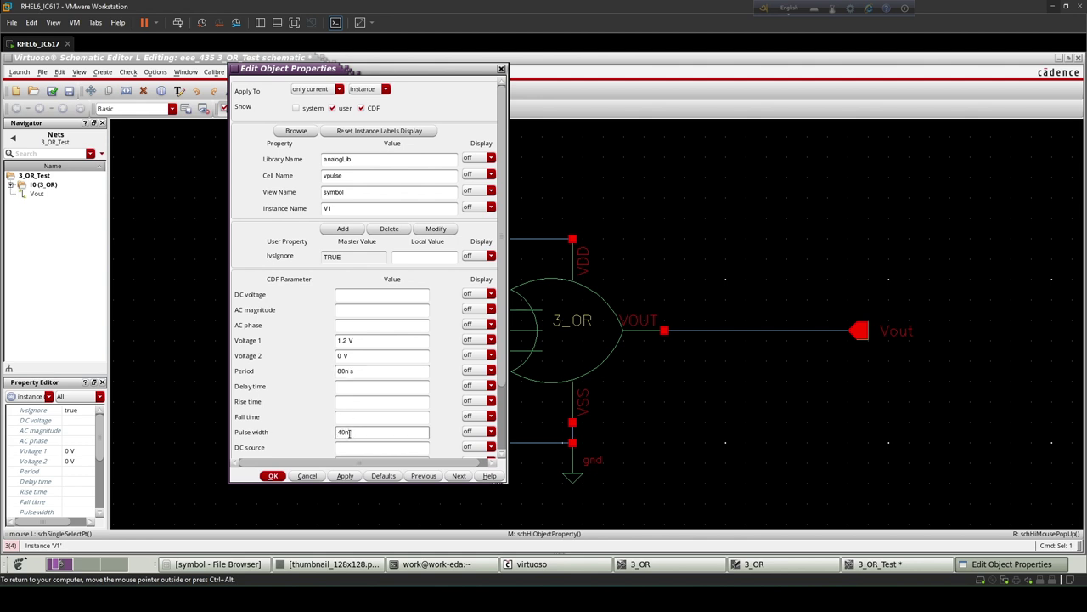
pyautogui.click(281, 477)
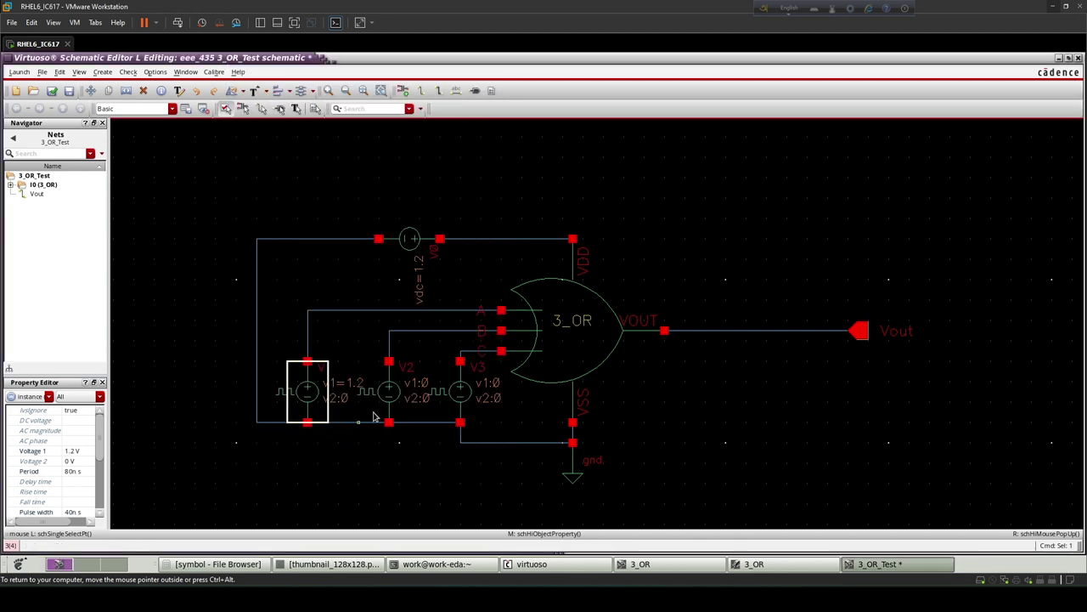
pyautogui.click(388, 391)
# - Set V2 to Voltage 1 of 1.2 V, 40 ns period, 20 ns pulse width
pyautogui.middleClick(387, 391)
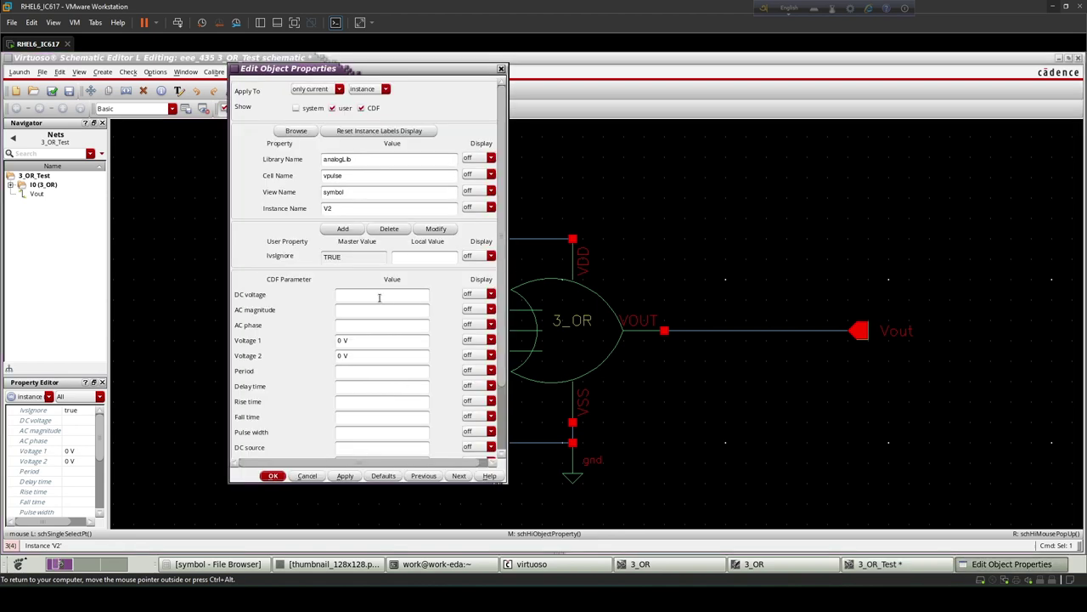
pyautogui.moveTo(348, 340); pyautogui.dragTo(328, 339)
pyautogui.write('.2')
pyautogui.click(357, 372)
pyautogui.click(351, 431)
pyautogui.write('20n')
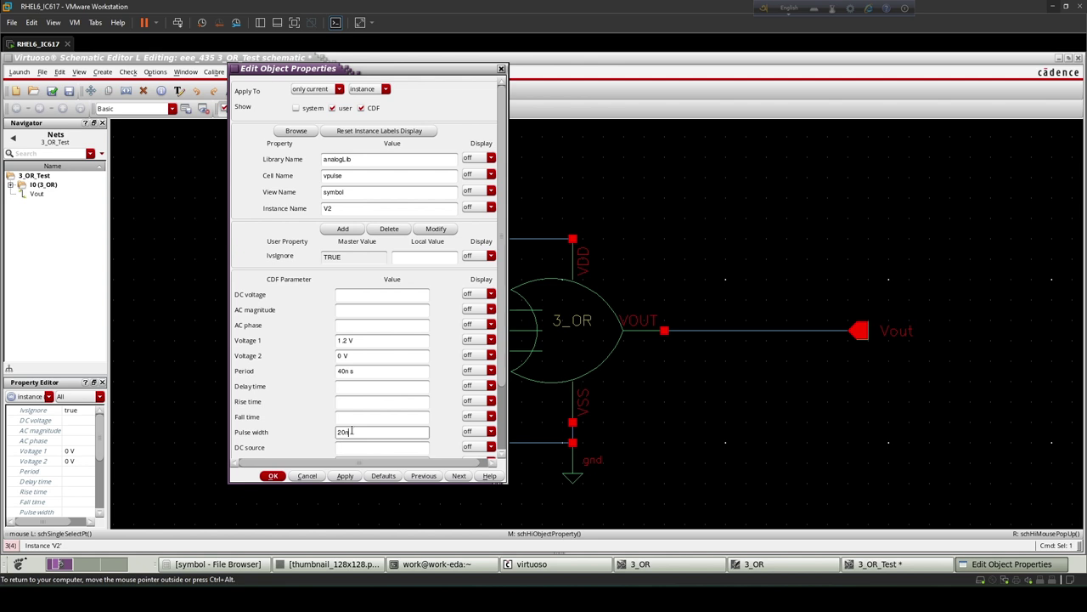
pyautogui.press('Return')
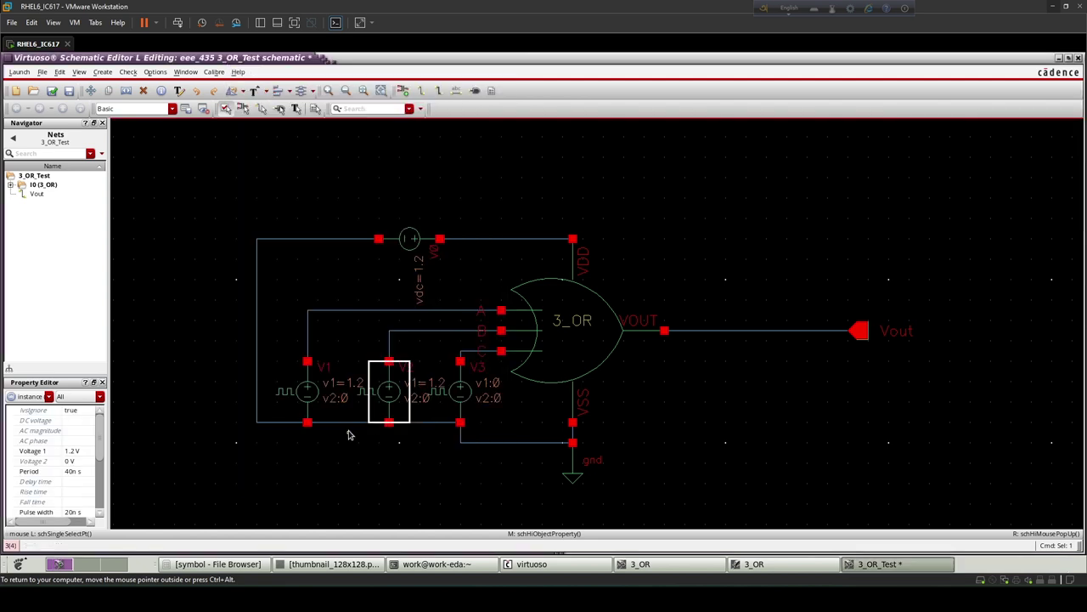
# - Set V3 to Voltage 1 of 1.2 V, 10 ns period, 5 ns pulse width
pyautogui.click(459, 404)
pyautogui.press('q')
pyautogui.tripleClick(328, 340)
pyautogui.write('1.2')
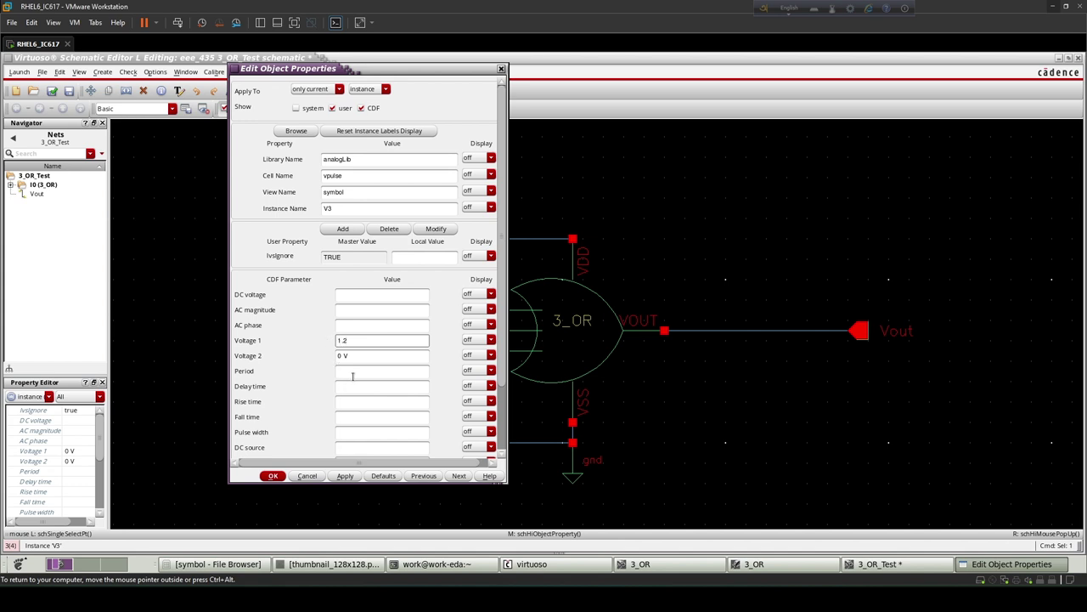
pyautogui.click(353, 372)
pyautogui.write('10n s')
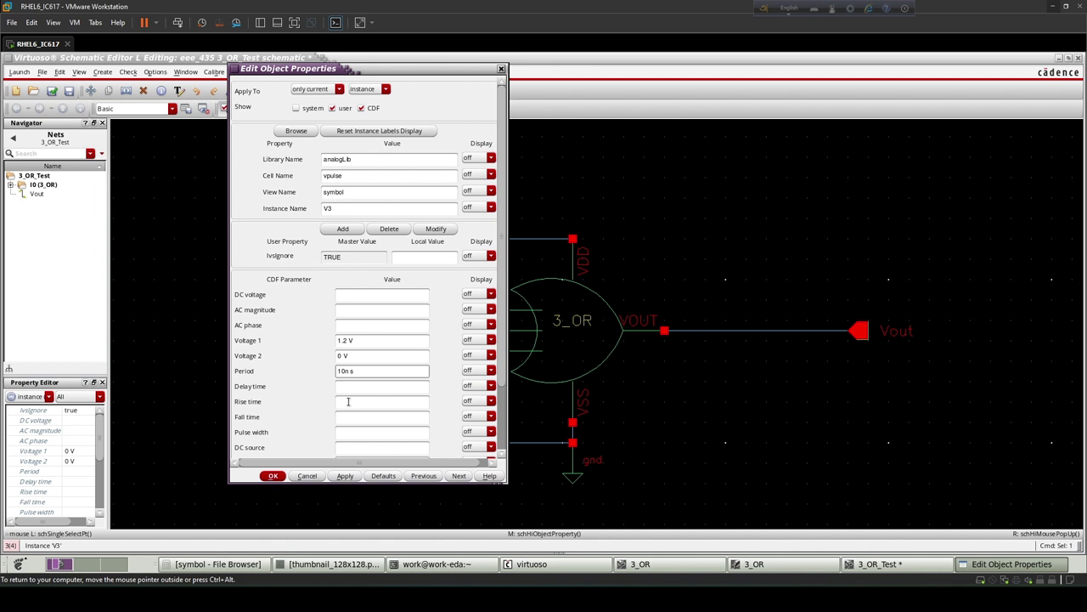
pyautogui.click(348, 433)
pyautogui.write('5ns')
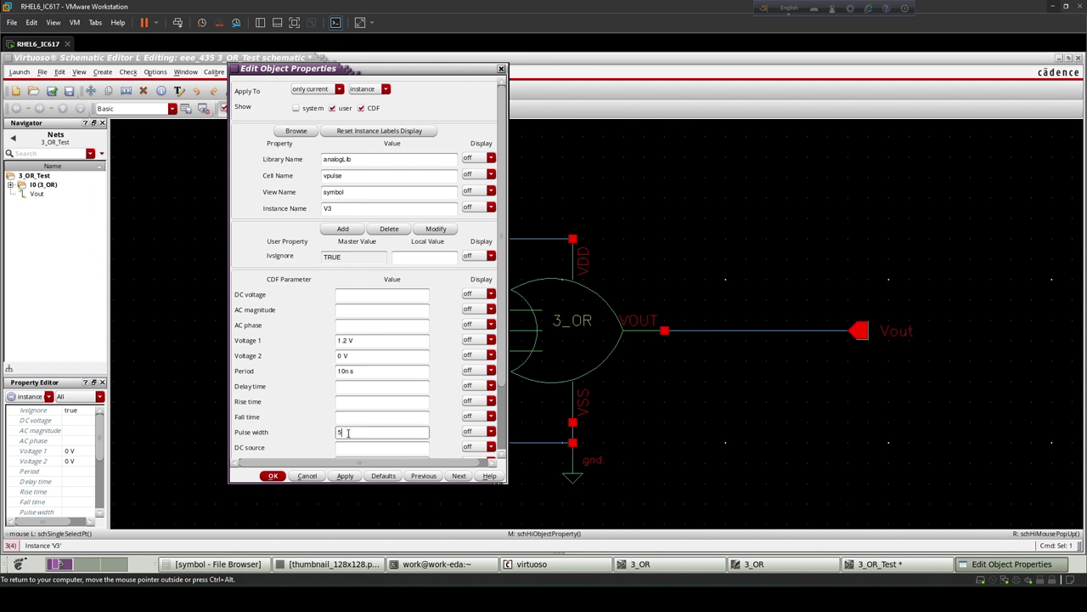
pyautogui.click(272, 475)
pyautogui.click(423, 457)
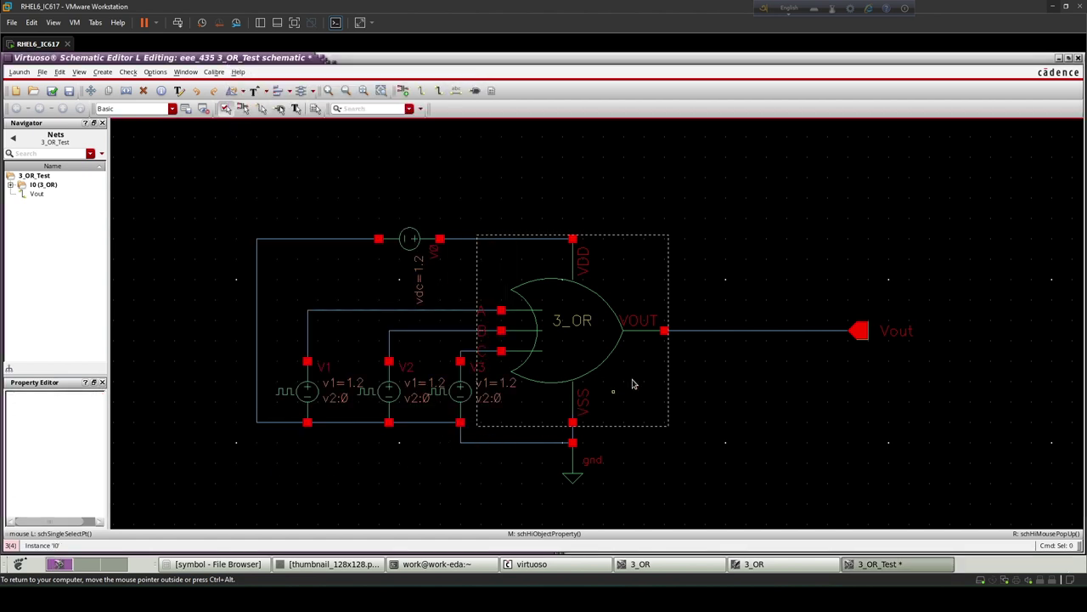
# - Save the schematic and set up a 100 ns moderate-accuracy transient analysis in ADE L
pyautogui.click(53, 91)
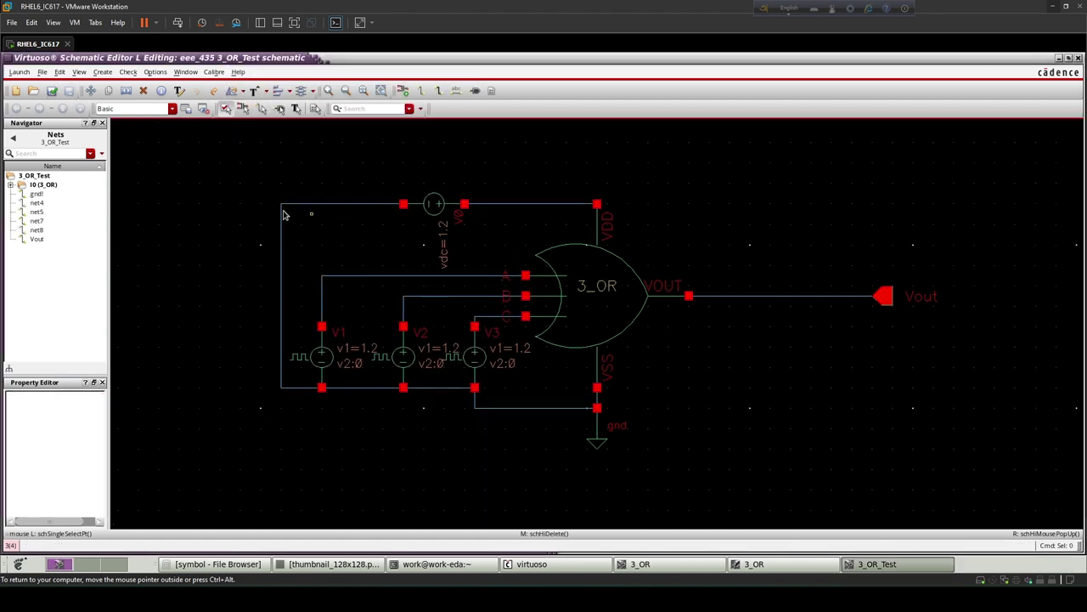
pyautogui.click(18, 73)
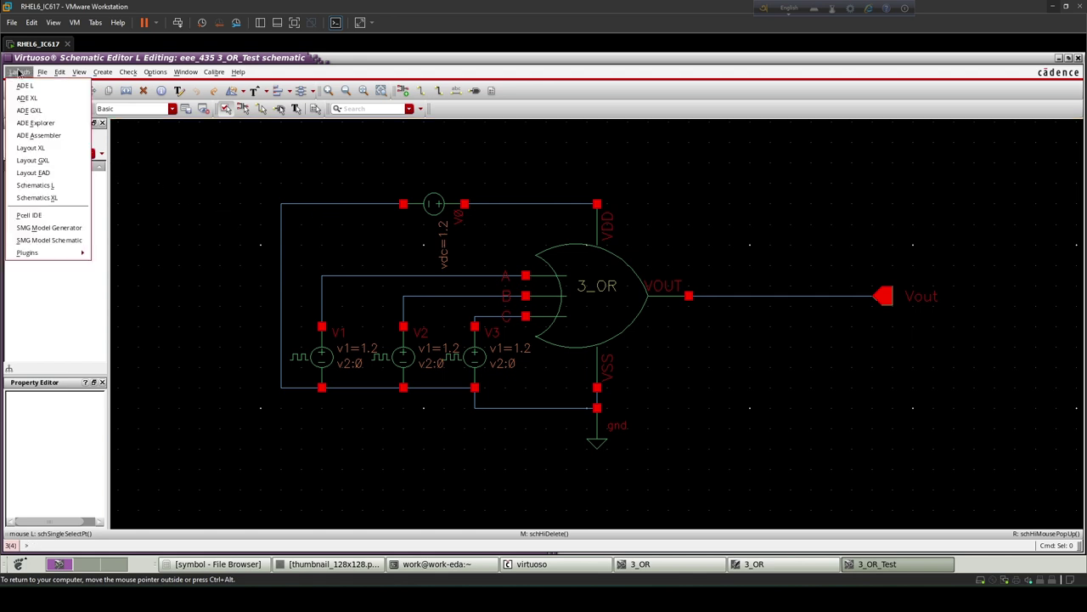
pyautogui.click(26, 85)
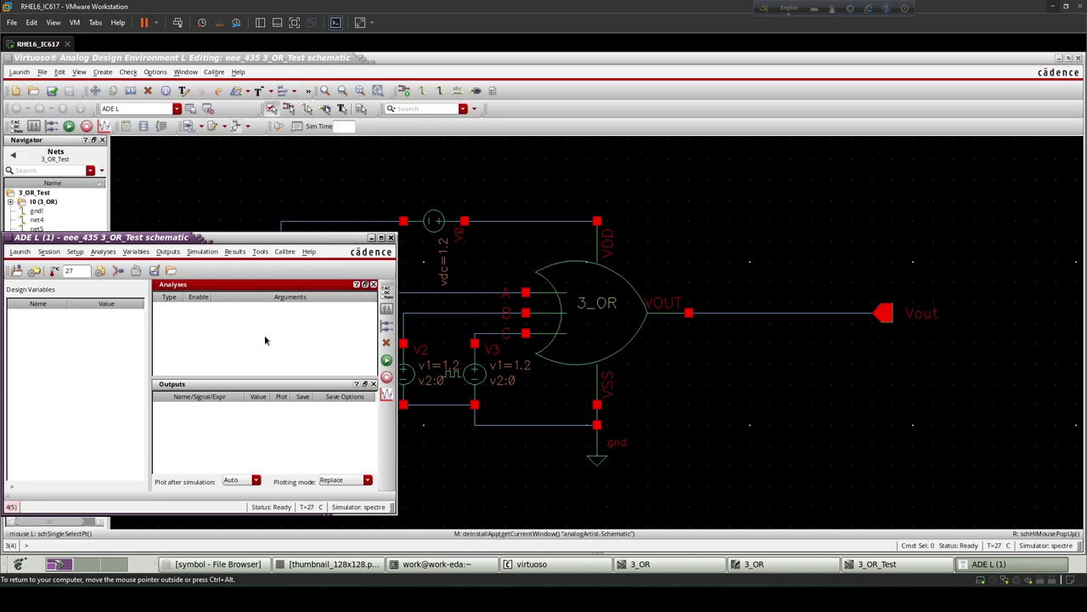
pyautogui.click(384, 293)
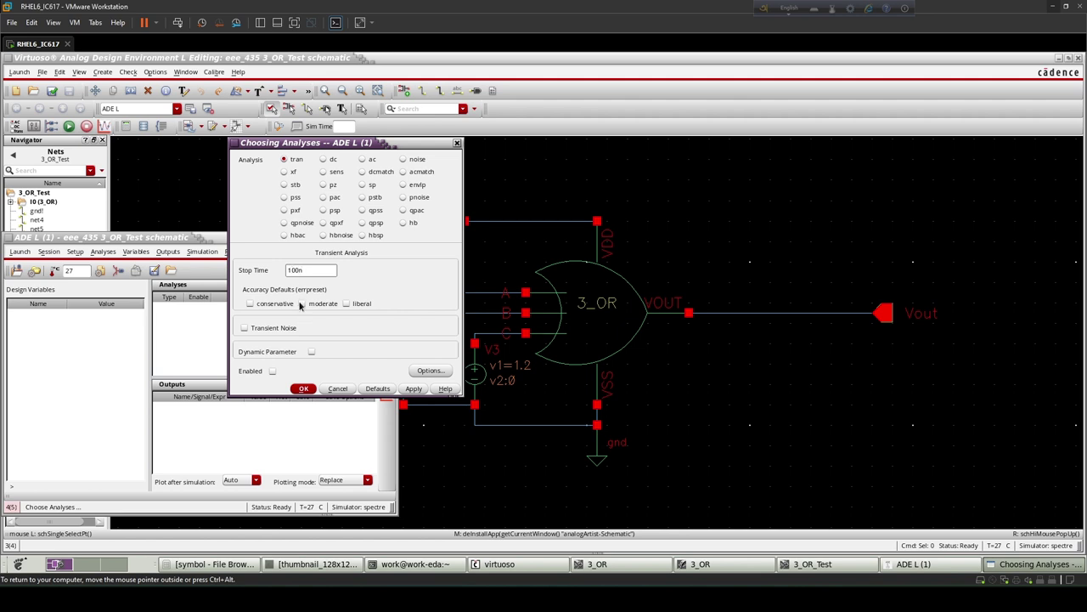
pyautogui.click(301, 303)
pyautogui.click(306, 388)
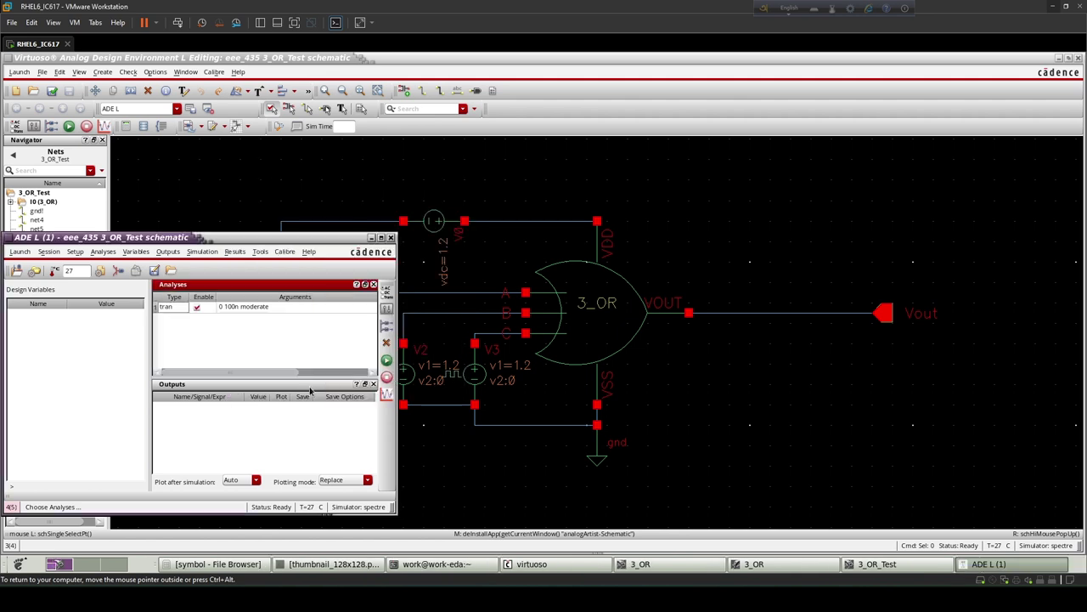
# - Select net4, net5, net7 and Vout on the schematic as outputs to plot
pyautogui.click(288, 432)
pyautogui.click(172, 253)
pyautogui.moveTo(186, 334)
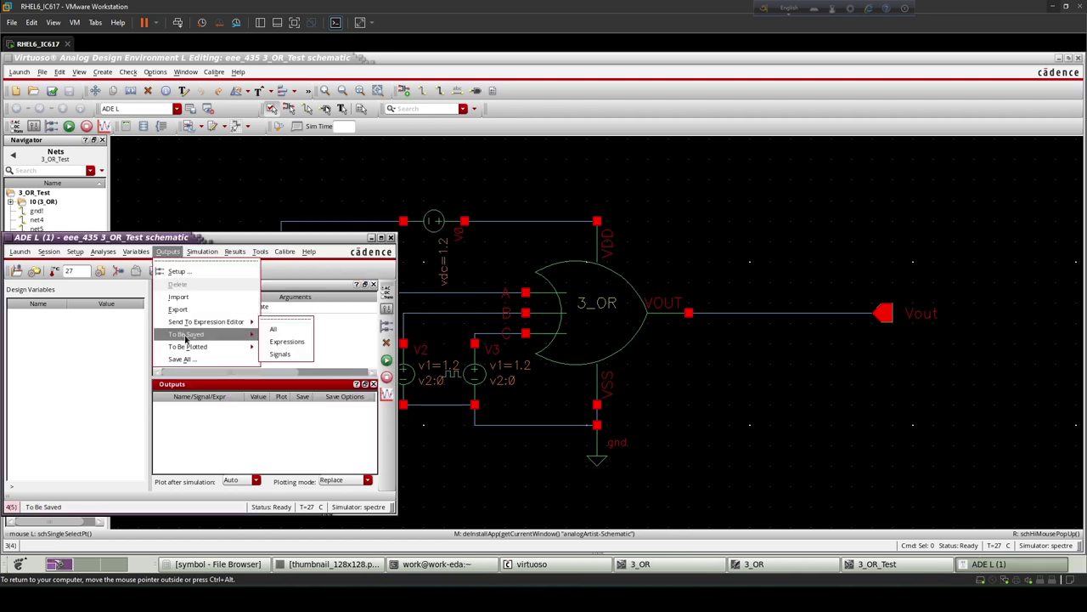
pyautogui.click(283, 353)
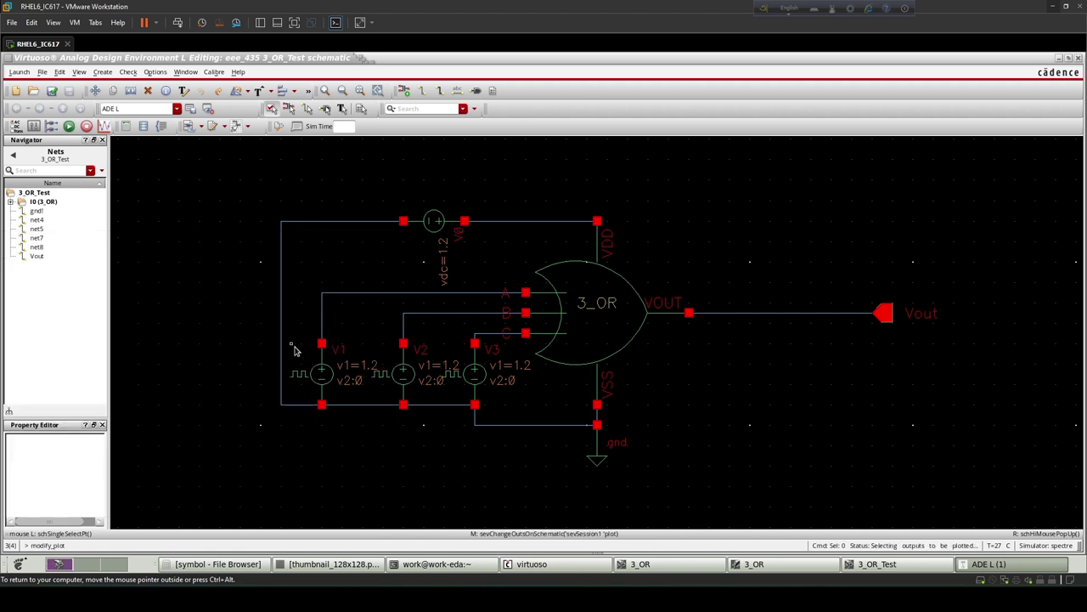
pyautogui.click(392, 295)
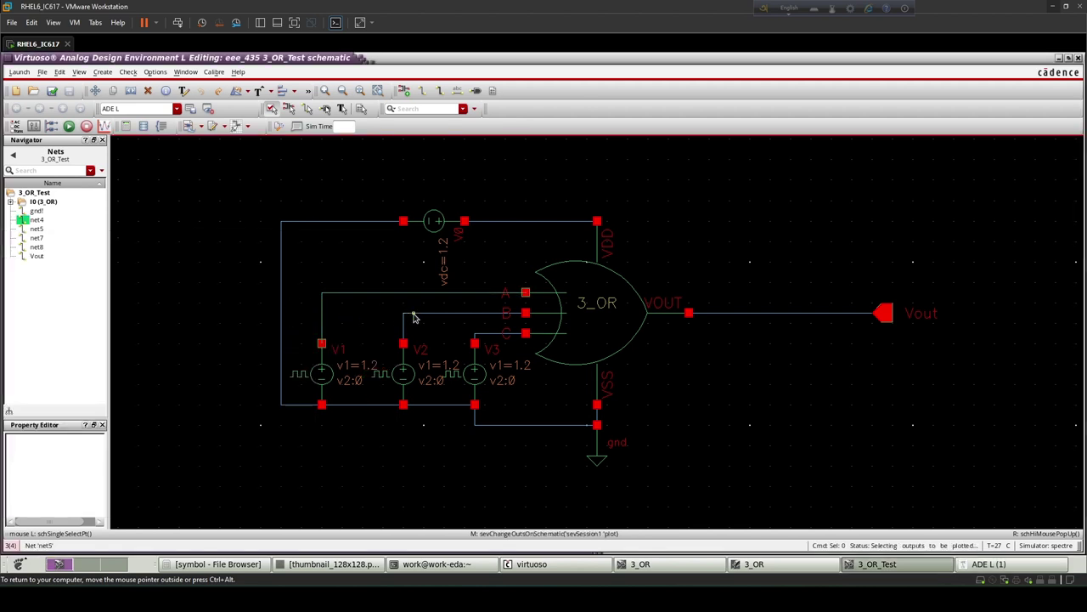
pyautogui.click(413, 314)
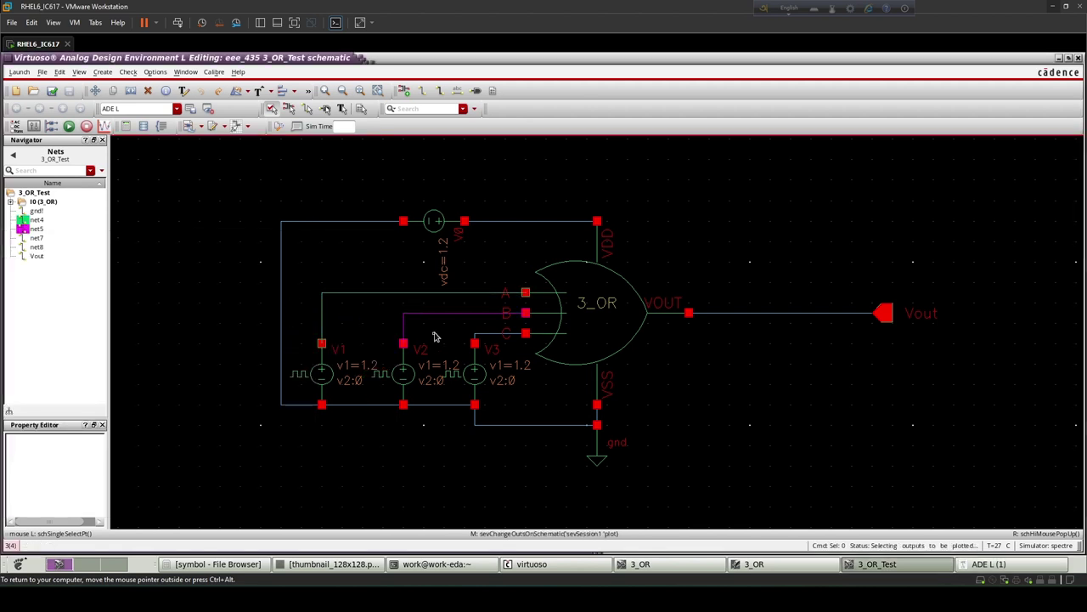
pyautogui.click(482, 338)
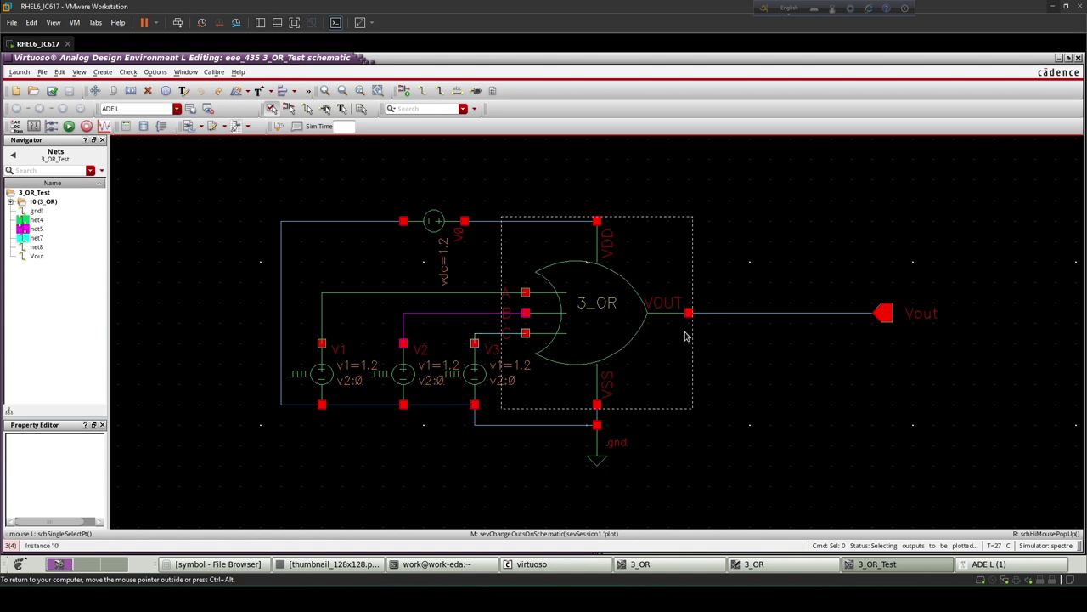
pyautogui.click(802, 317)
# - Run the simulation, maximize the waveform window, and strip-chart net7, net5, net4 with Vout at the bottom
pyautogui.click(69, 125)
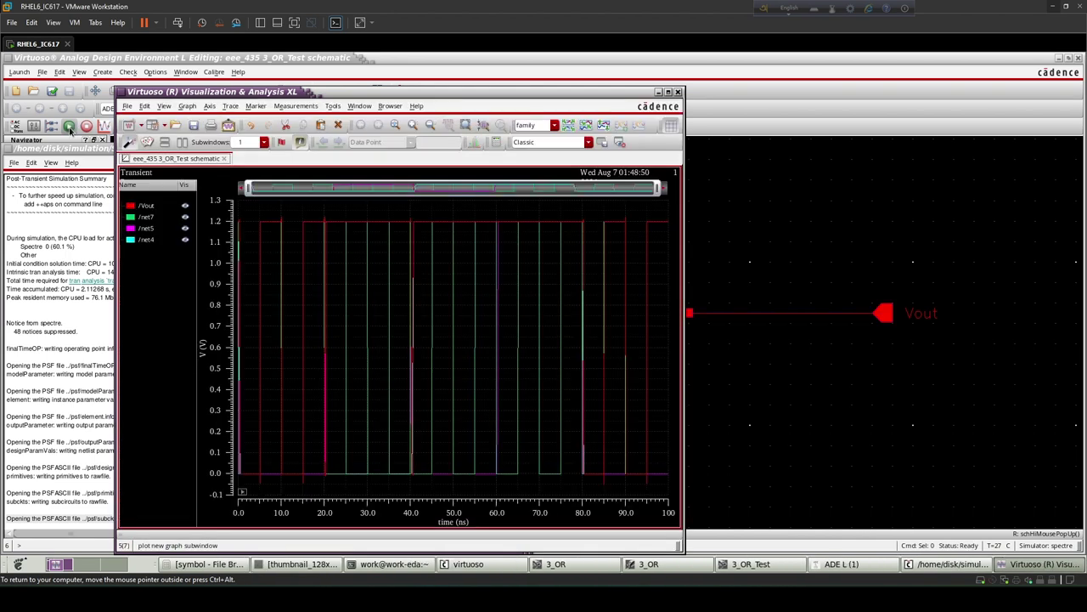
pyautogui.click(668, 92)
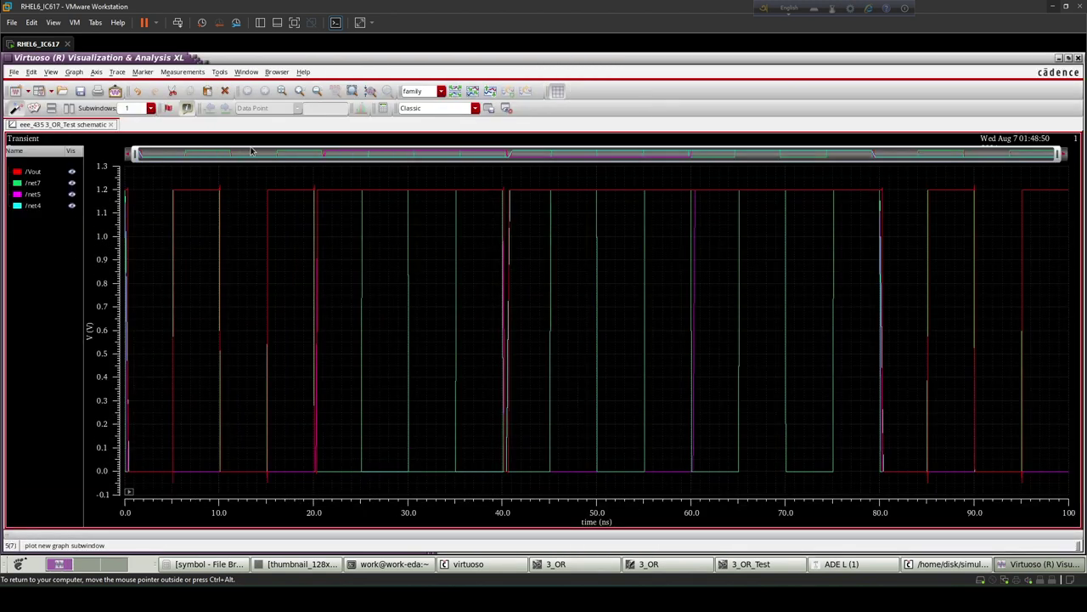
pyautogui.click(490, 91)
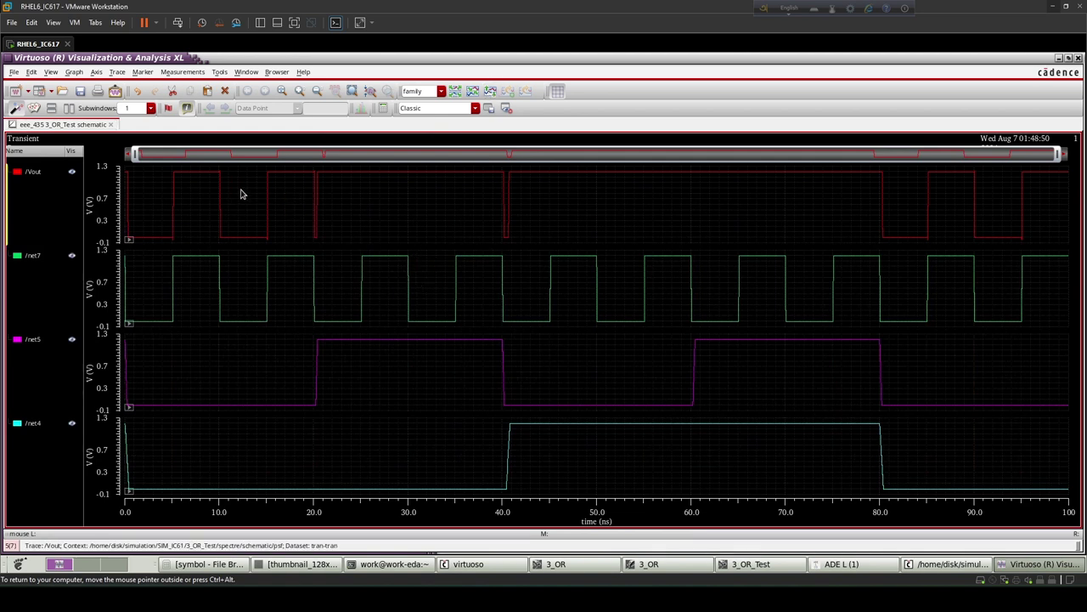
pyautogui.moveTo(250, 196); pyautogui.dragTo(252, 446)
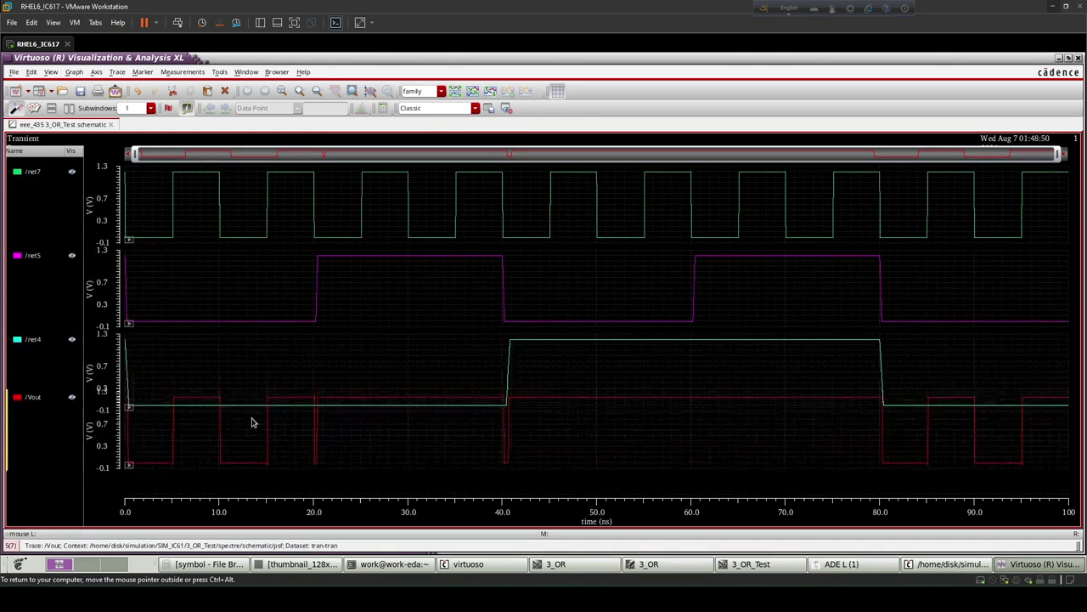